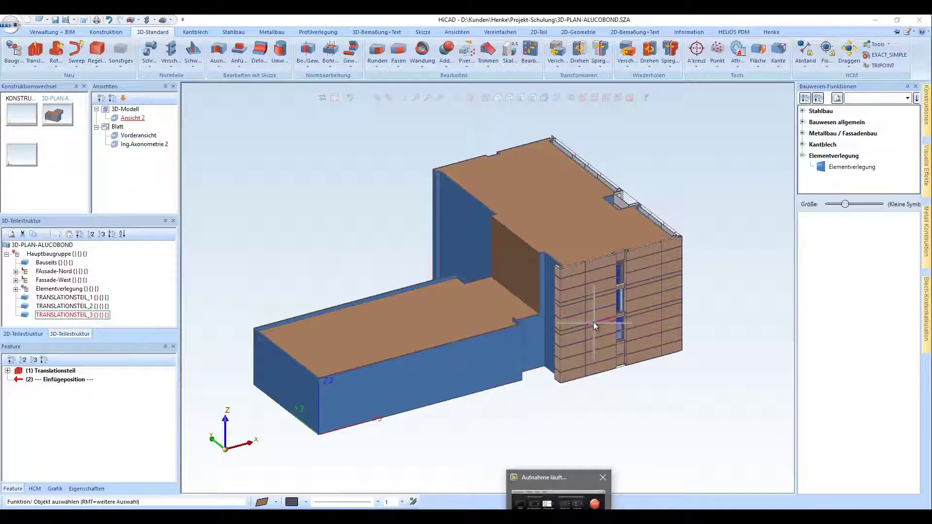
Step: Orbit the building and zoom into the brown cassette panels at the facade corner
{"action": "middle_click_drag", "start_coordinate": [589, 331], "coordinate": [534, 325]}
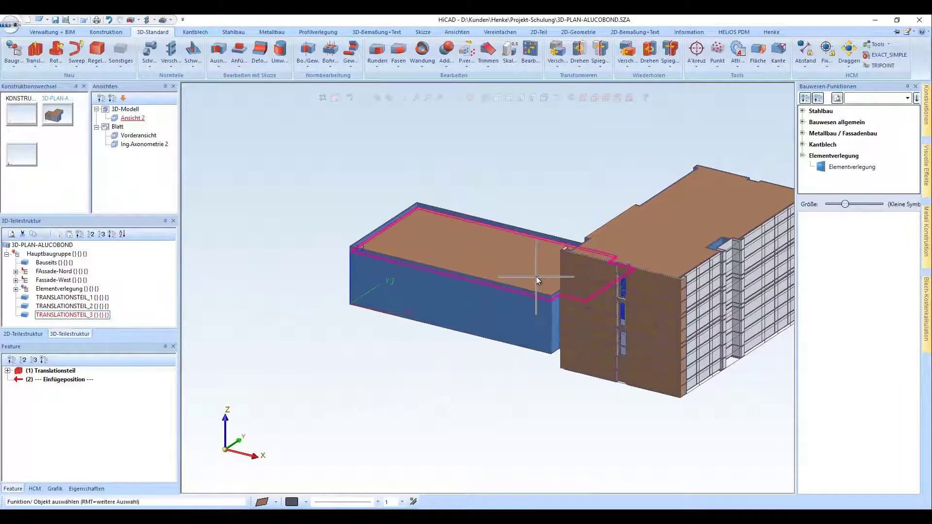
{"action": "left_click_drag", "start_coordinate": [547, 245], "coordinate": [714, 336]}
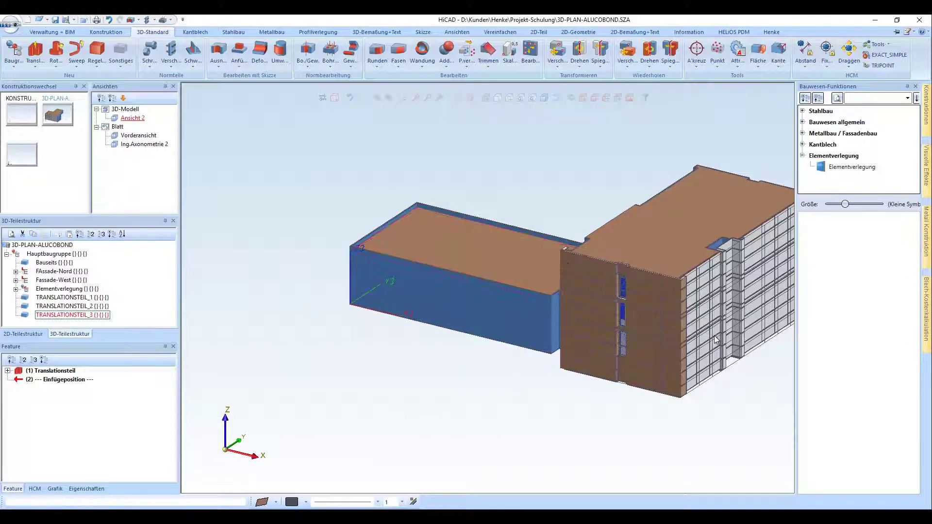
{"action": "mouse_move", "coordinate": [497, 276]}
{"action": "middle_mouse_down"}
{"action": "mouse_move", "coordinate": [524, 289]}
{"action": "mouse_move", "coordinate": [582, 278]}
{"action": "mouse_move", "coordinate": [509, 277]}
{"action": "middle_mouse_up"}
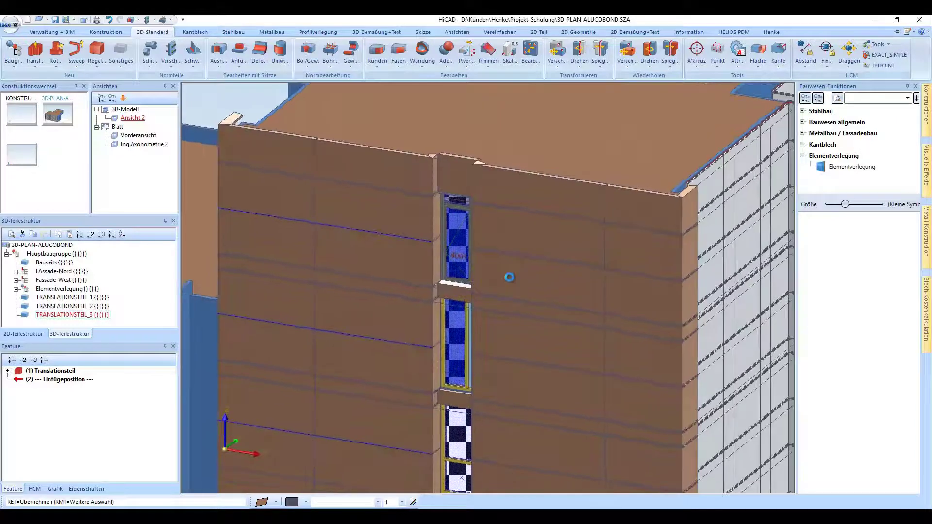
Step: Select a facade panel's ALUCOBOND SZ 20 cassette assembly and show it on its own
{"action": "left_click", "coordinate": [520, 233]}
{"action": "left_click", "coordinate": [173, 246]}
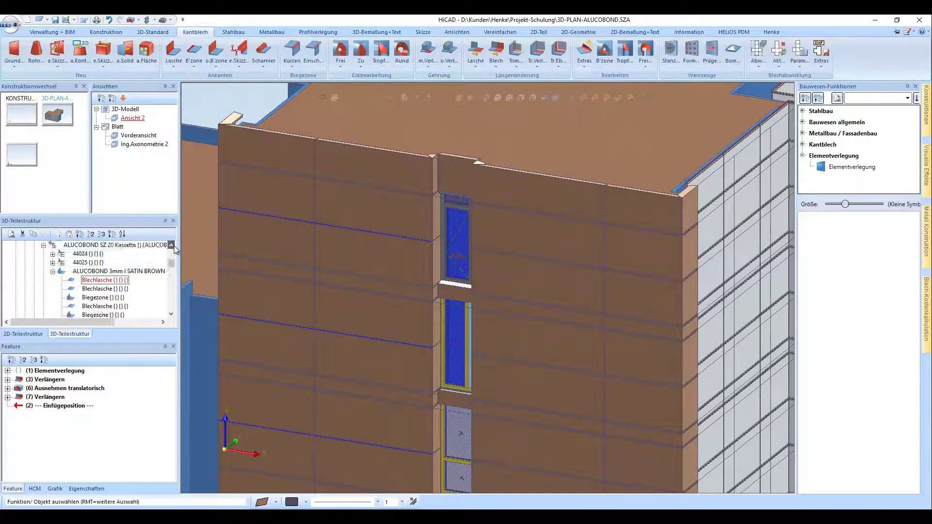
{"action": "left_click", "coordinate": [77, 271]}
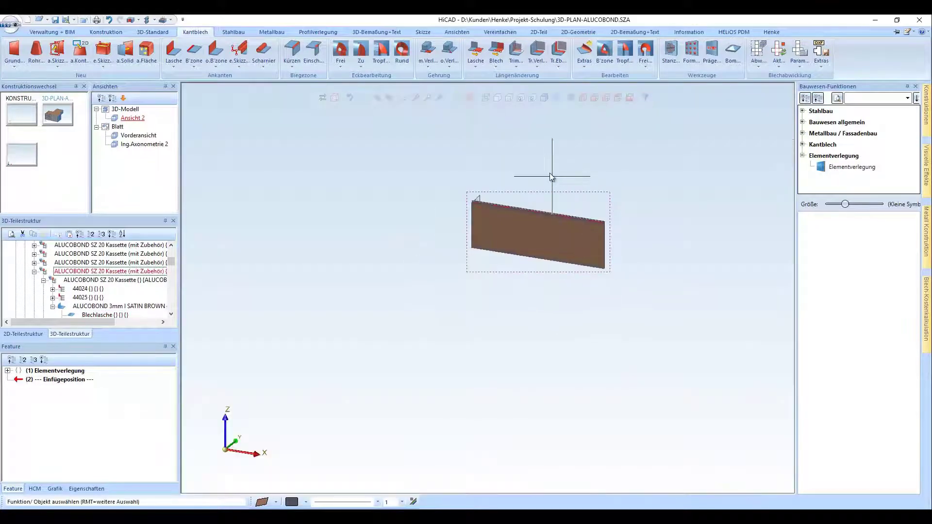
Step: Zoom and orbit around the isolated cassette to inspect its back and front, then zoom out
{"action": "left_click_drag", "start_coordinate": [546, 169], "coordinate": [584, 297]}
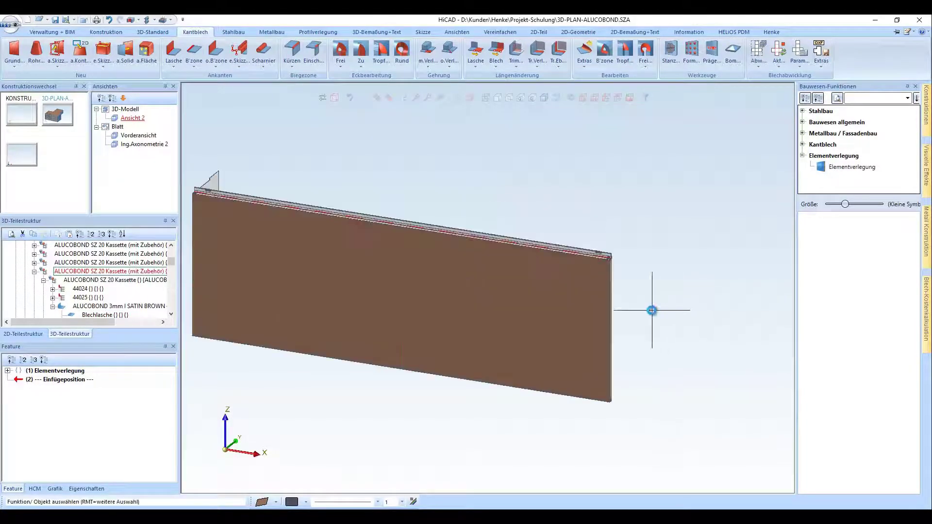
{"action": "scroll", "coordinate": [651, 309], "scroll_direction": "up", "scroll_amount": 2}
{"action": "middle_click_drag", "start_coordinate": [523, 264], "coordinate": [412, 260]}
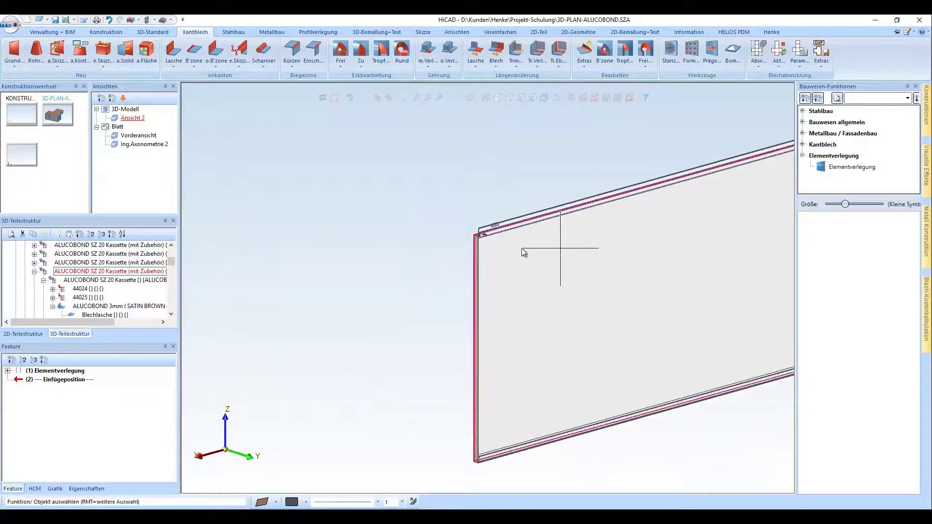
{"action": "left_click_drag", "start_coordinate": [560, 248], "coordinate": [432, 231]}
{"action": "scroll", "coordinate": [417, 206], "scroll_direction": "down", "scroll_amount": 4}
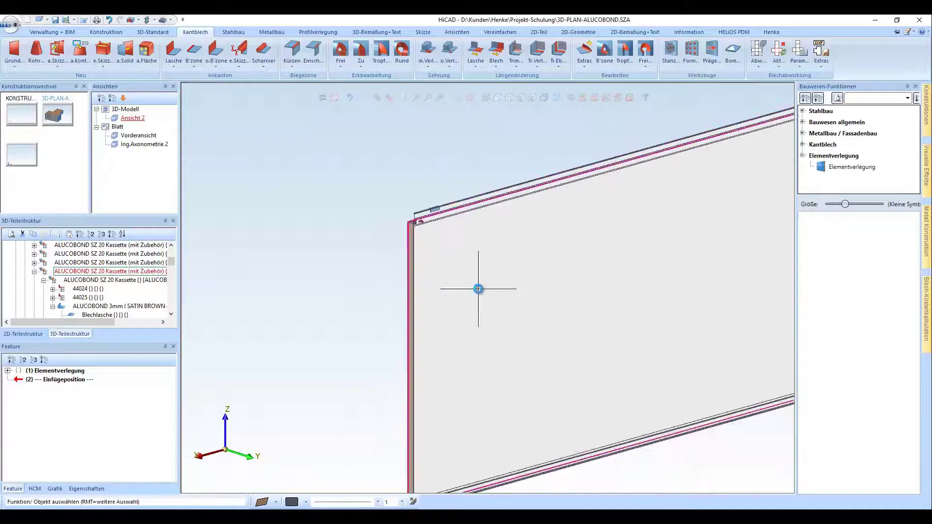
{"action": "scroll", "coordinate": [478, 288], "scroll_direction": "down", "scroll_amount": 2}
{"action": "middle_click_drag", "start_coordinate": [473, 396], "coordinate": [579, 398]}
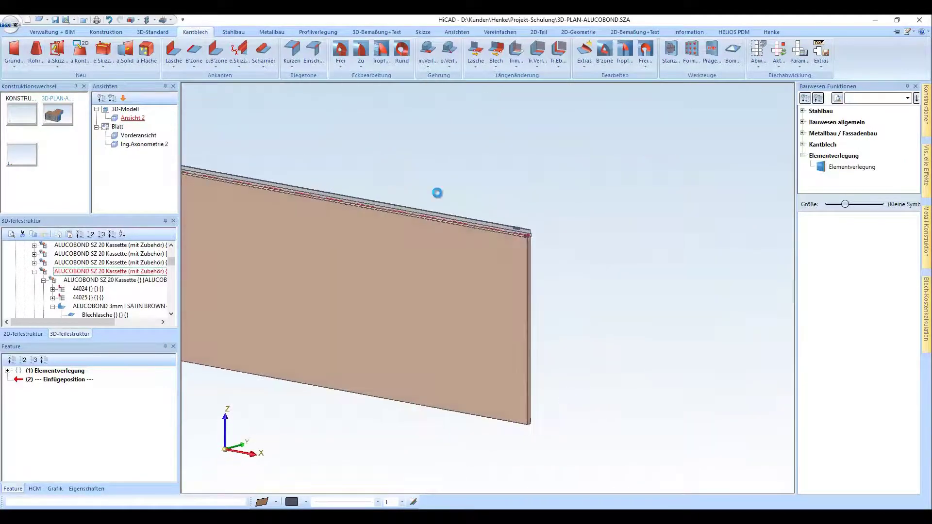
{"action": "scroll", "coordinate": [500, 128], "scroll_direction": "up", "scroll_amount": 3}
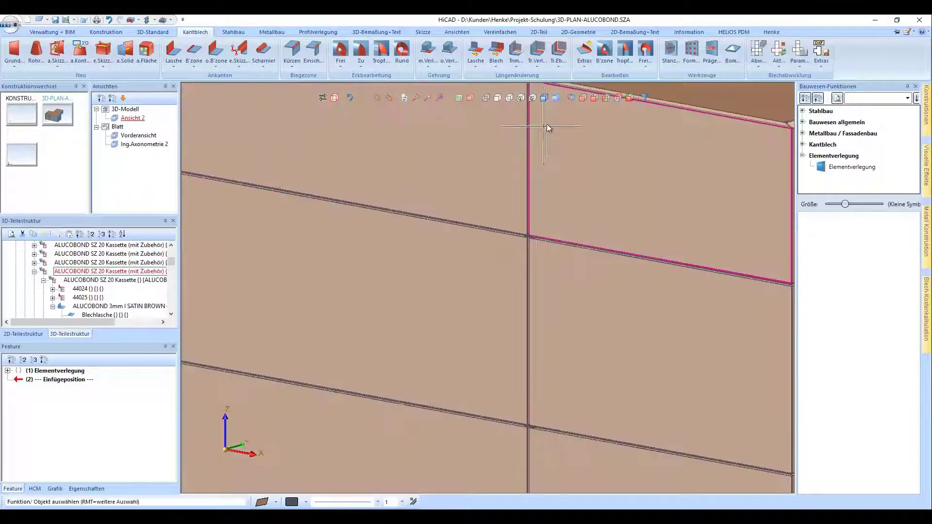
{"action": "scroll", "coordinate": [461, 228], "scroll_direction": "down", "scroll_amount": 3}
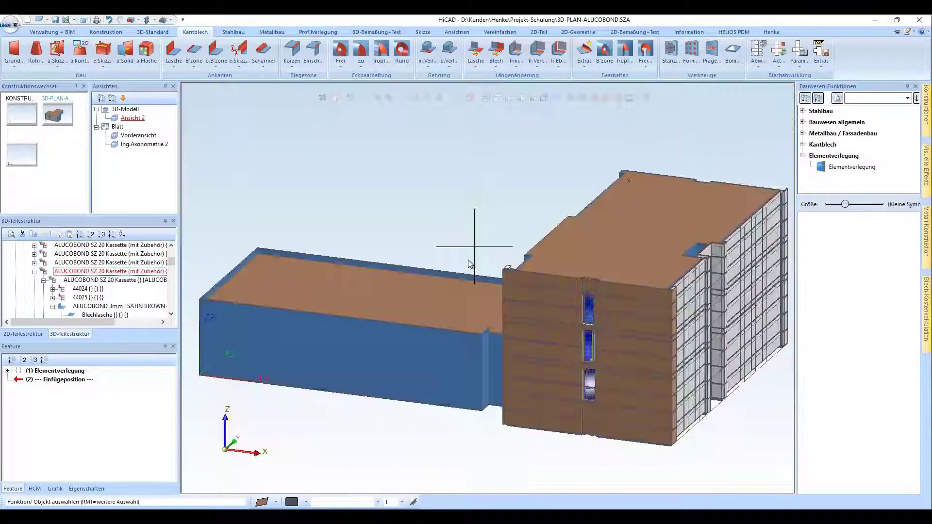
{"action": "scroll", "coordinate": [654, 281], "scroll_direction": "up", "scroll_amount": 2}
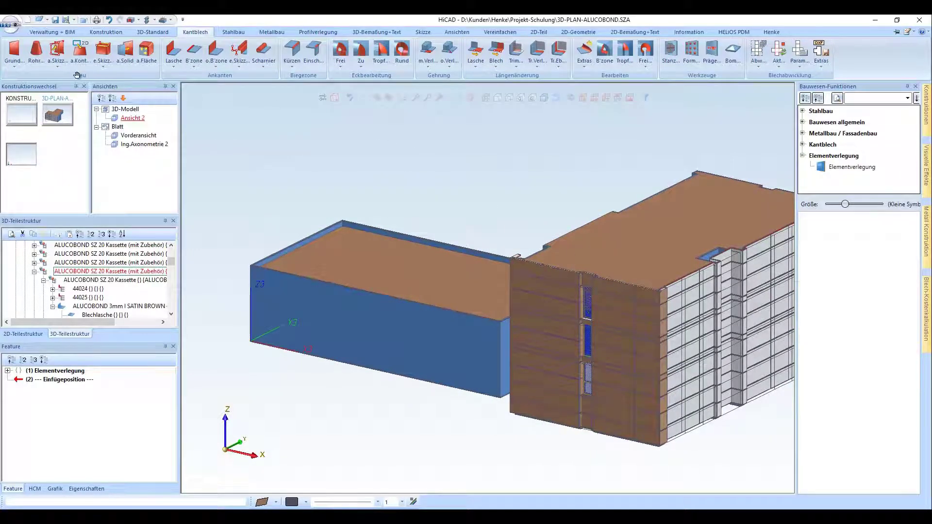
Step: Close the facade construction and import Vollmann-Bauseits.IFC from the Elementverlegung folder
{"action": "left_click", "coordinate": [106, 34]}
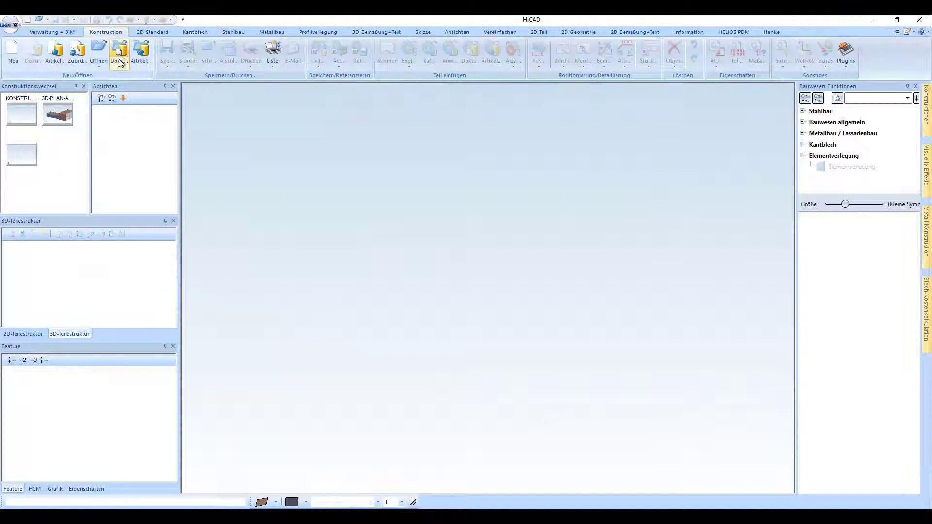
{"action": "left_click", "coordinate": [100, 70]}
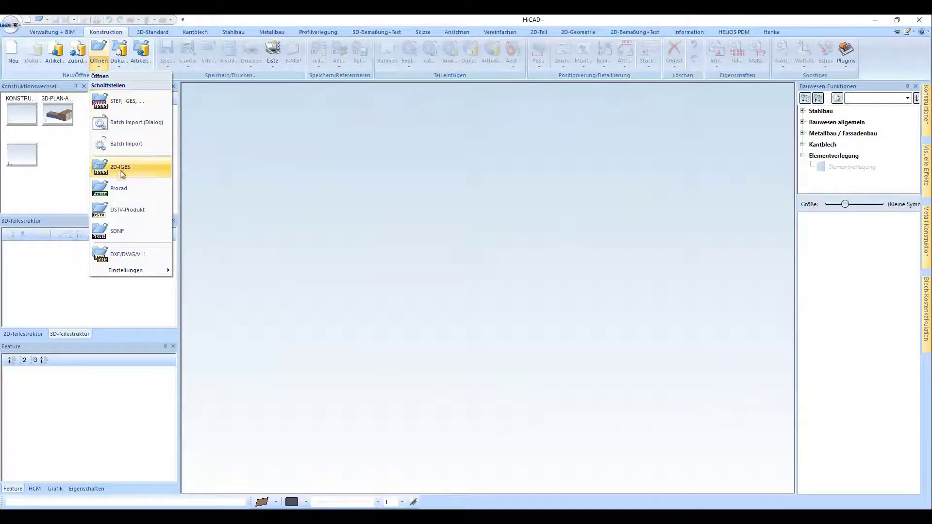
{"action": "left_click", "coordinate": [139, 99]}
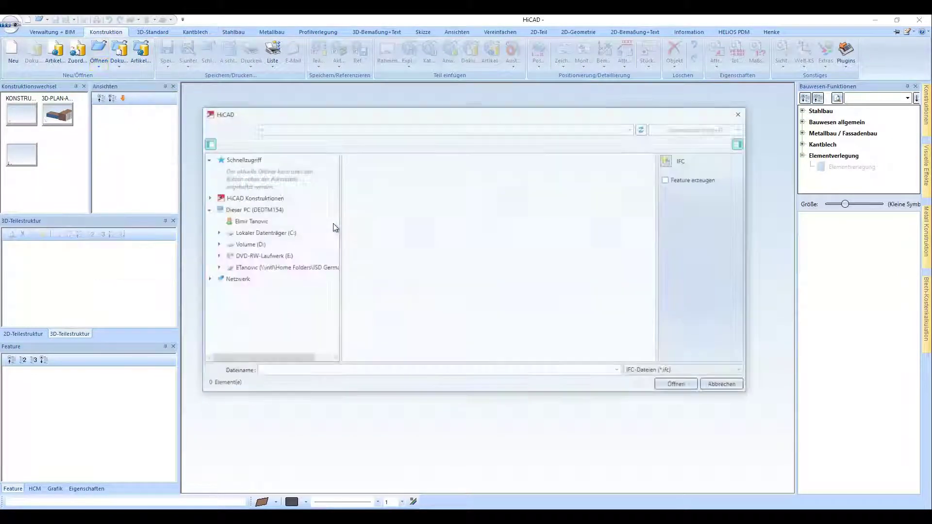
{"action": "left_click", "coordinate": [381, 171]}
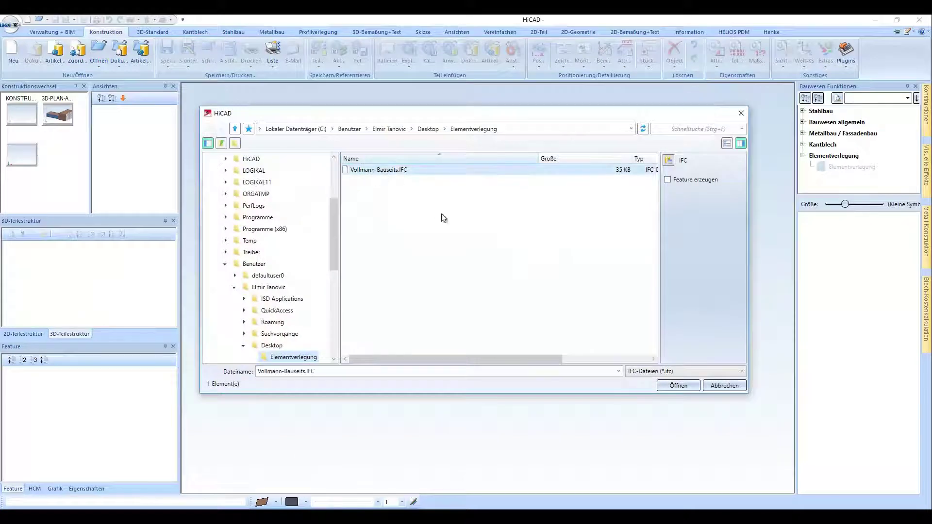
{"action": "left_click", "coordinate": [678, 386]}
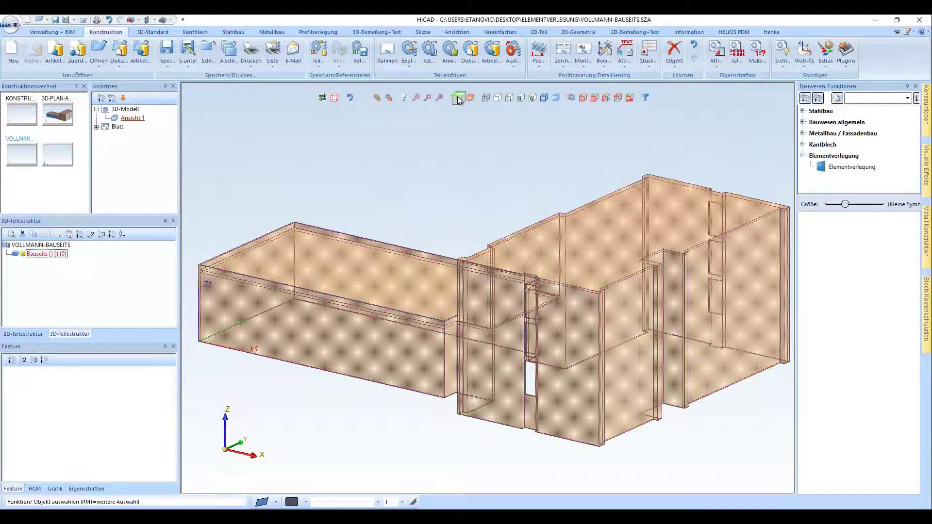
Step: Define the working plane on the front wall and view normal to it
{"action": "left_click", "coordinate": [459, 99]}
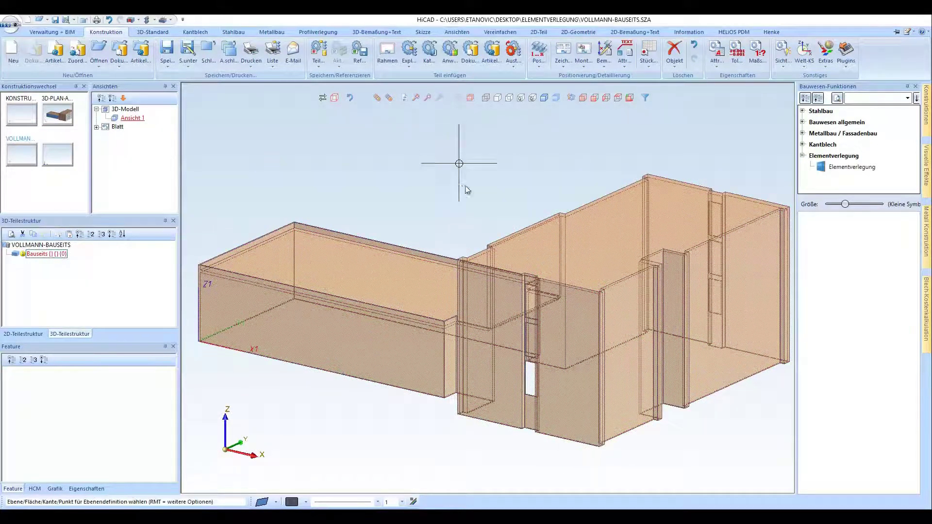
{"action": "left_click", "coordinate": [479, 412]}
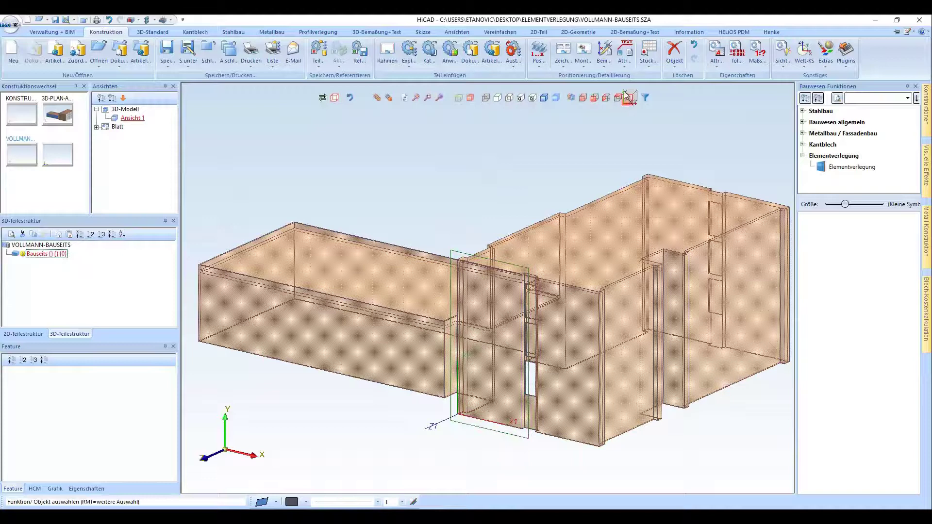
{"action": "left_click", "coordinate": [629, 97]}
Step: Create a new sketch and draw a rectangle framing the building's tall section
{"action": "left_click", "coordinate": [423, 32]}
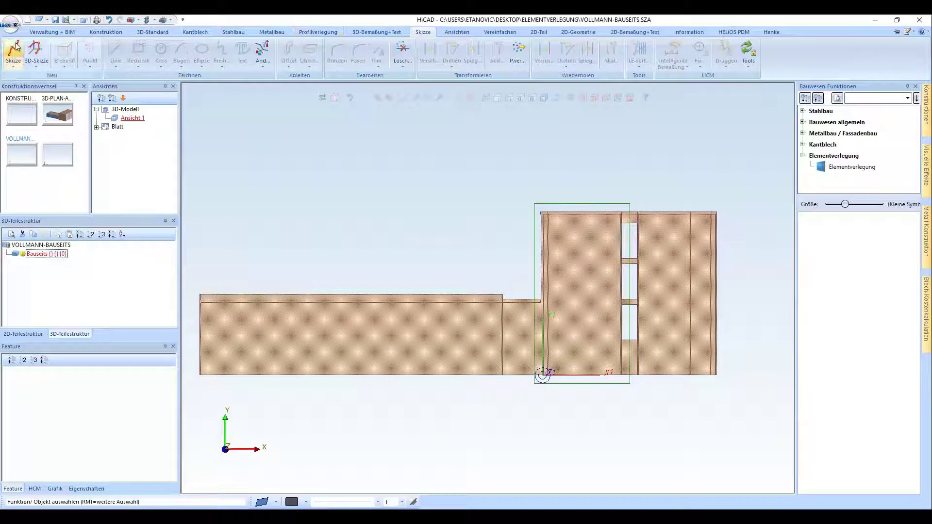
{"action": "left_click", "coordinate": [13, 51]}
{"action": "left_click", "coordinate": [135, 51]}
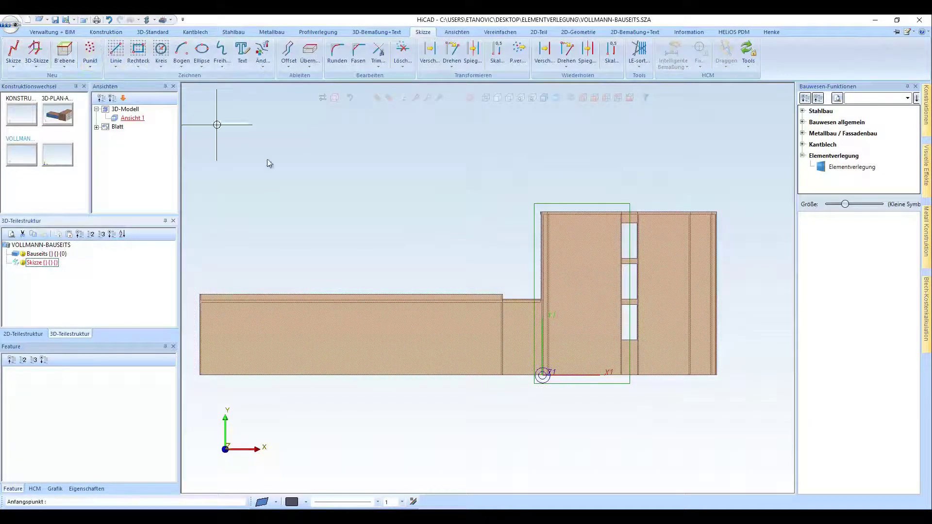
{"action": "left_click", "coordinate": [535, 207]}
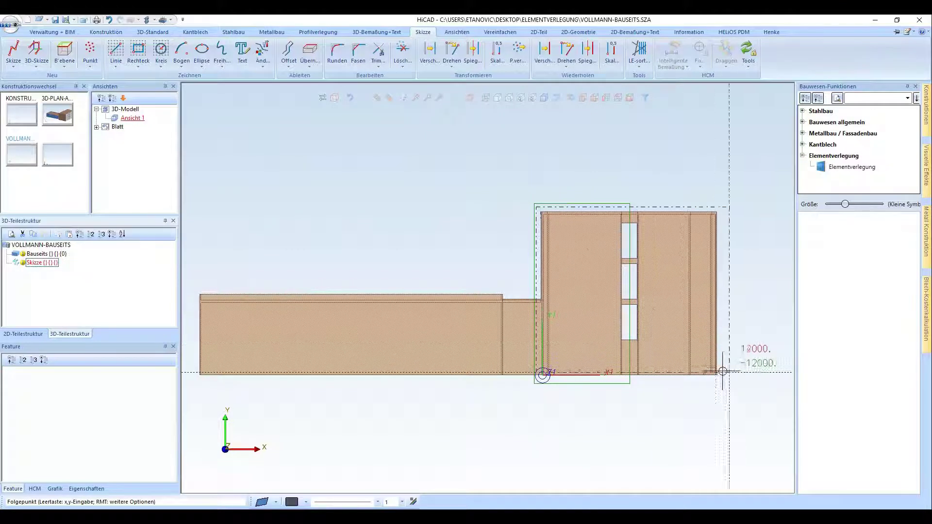
{"action": "scroll", "coordinate": [729, 371], "scroll_direction": "up", "scroll_amount": 4}
{"action": "left_click", "coordinate": [713, 375]}
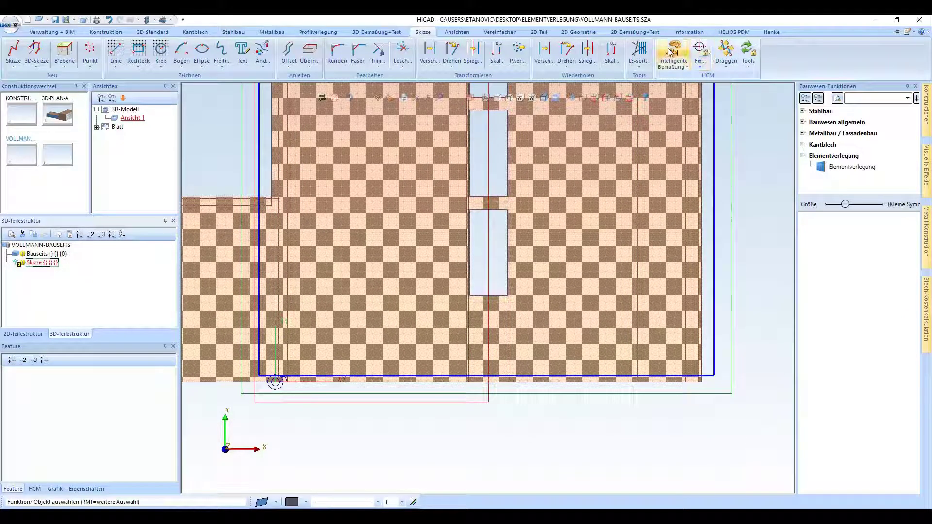
Step: Dimension the rectangle's right edge 200 from the wall edge
{"action": "left_click", "coordinate": [670, 52]}
{"action": "left_click", "coordinate": [710, 277]}
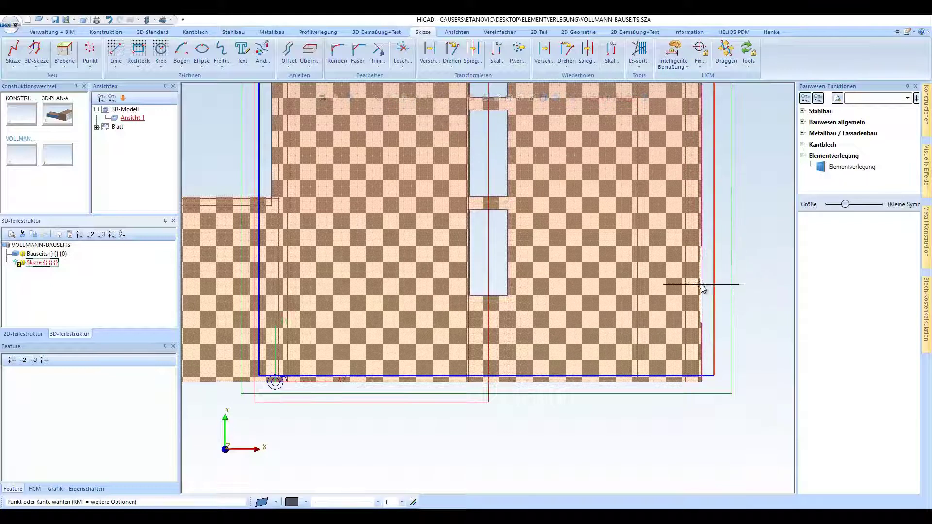
{"action": "left_click", "coordinate": [702, 287]}
{"action": "left_click", "coordinate": [667, 433]}
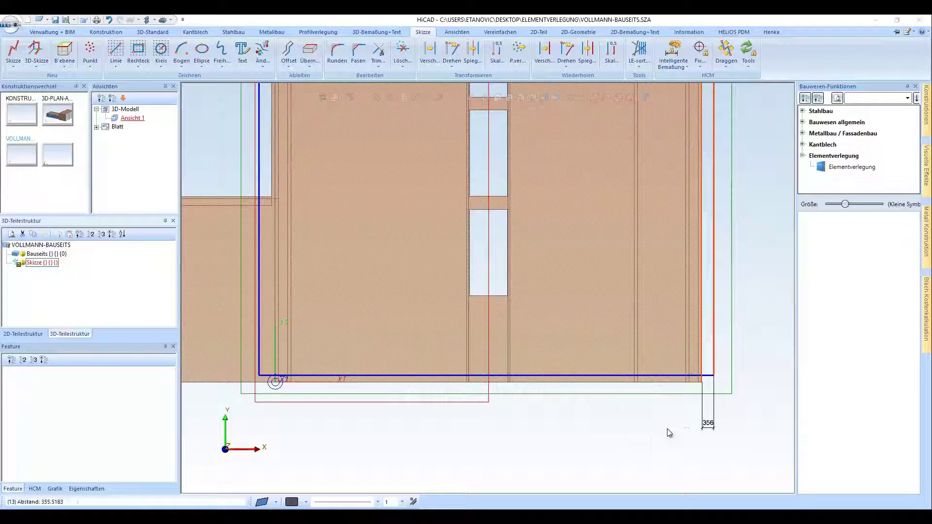
{"action": "key", "text": "Return"}
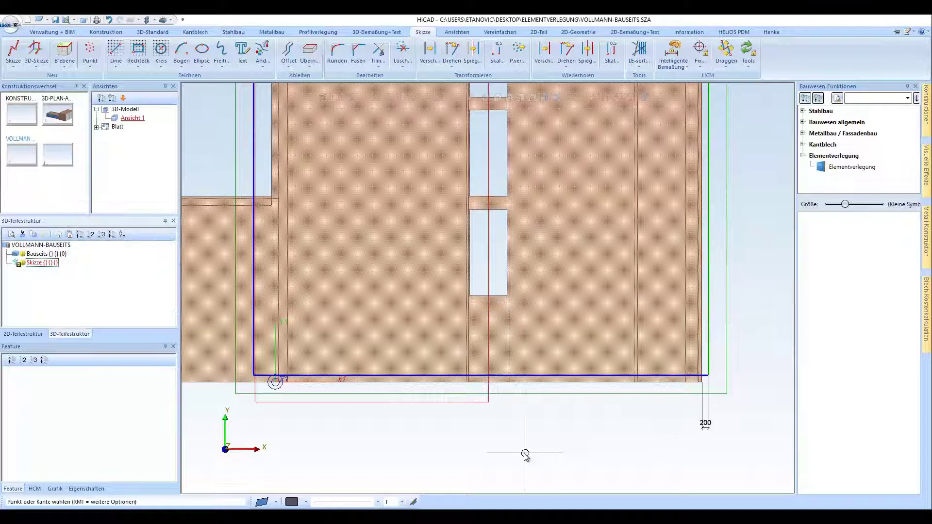
Step: Set the top and left edge distances of the rectangle to 200 as well
{"action": "left_click", "coordinate": [257, 209]}
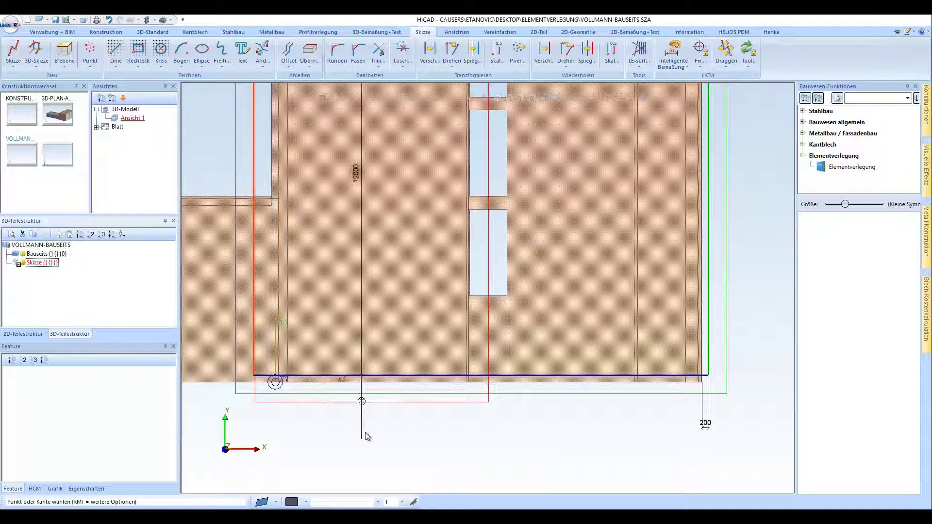
{"action": "scroll", "coordinate": [323, 333], "scroll_direction": "down", "scroll_amount": 5}
{"action": "scroll", "coordinate": [339, 335], "scroll_direction": "up", "scroll_amount": 6}
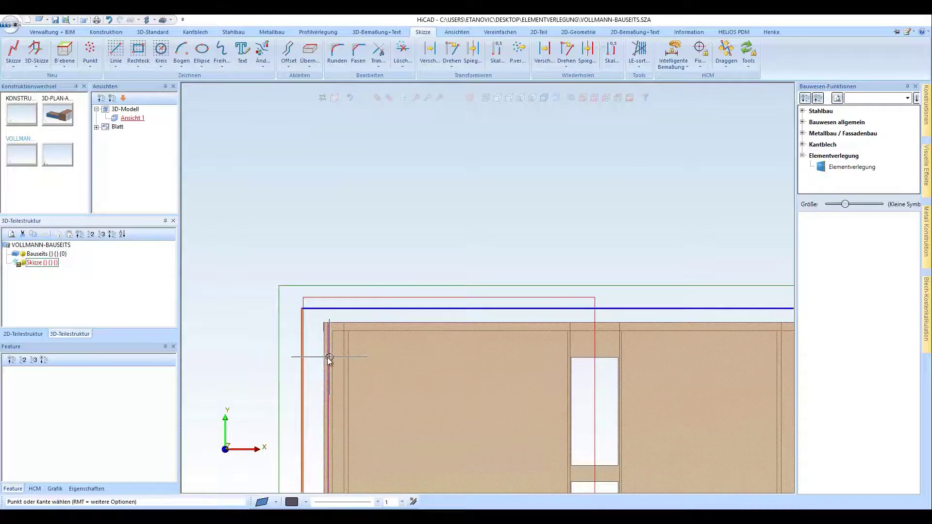
{"action": "left_click", "coordinate": [327, 360]}
{"action": "left_click", "coordinate": [317, 287]}
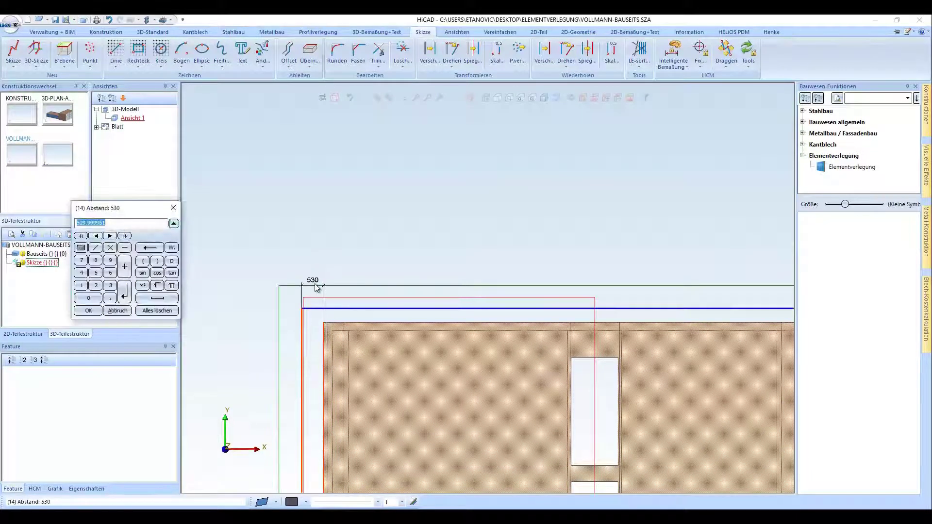
{"action": "key", "text": "Return"}
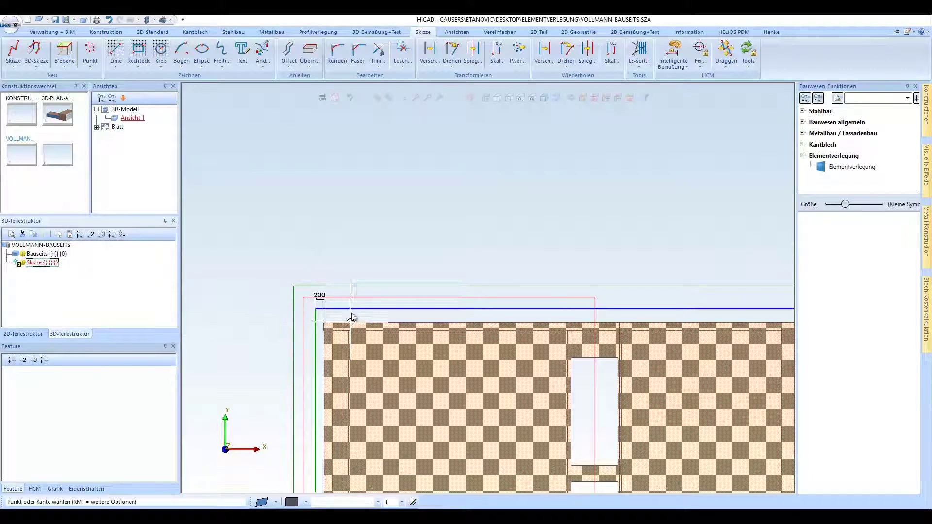
{"action": "left_click", "coordinate": [315, 319]}
{"action": "left_click", "coordinate": [277, 307]}
{"action": "key", "text": "Return"}
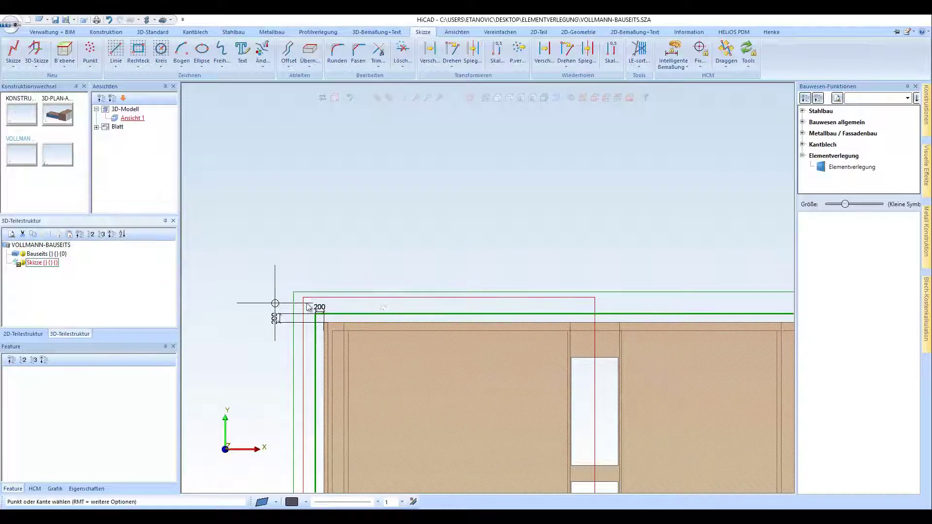
{"action": "scroll", "coordinate": [302, 167], "scroll_direction": "down", "scroll_amount": 3}
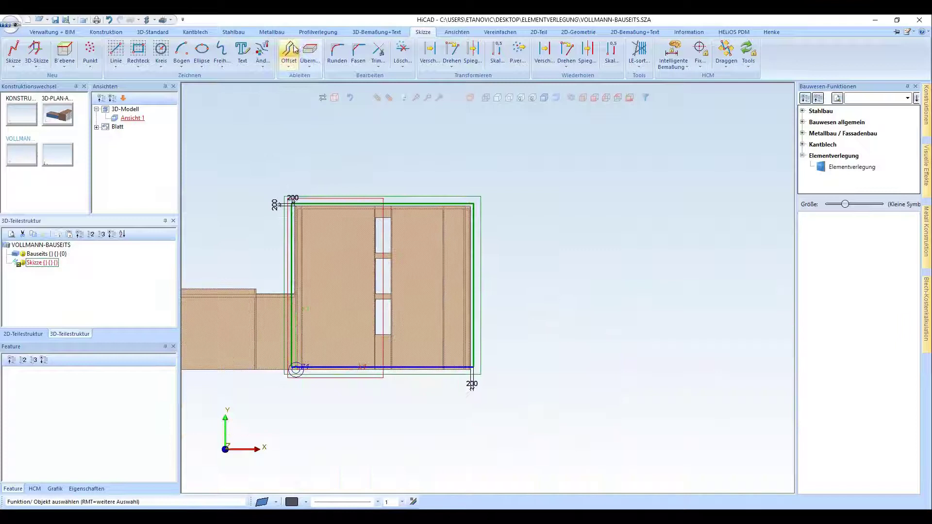
Step: Add horizontal offset lines spaced 2069 apart below the sketch's top edge
{"action": "left_click", "coordinate": [288, 51]}
{"action": "left_click", "coordinate": [329, 206]}
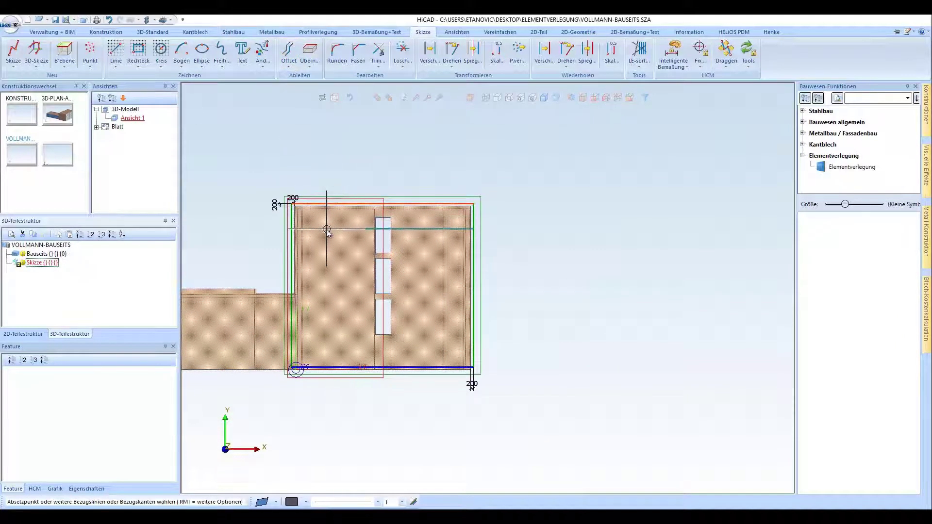
{"action": "left_click", "coordinate": [340, 233]}
{"action": "key", "text": "Return"}
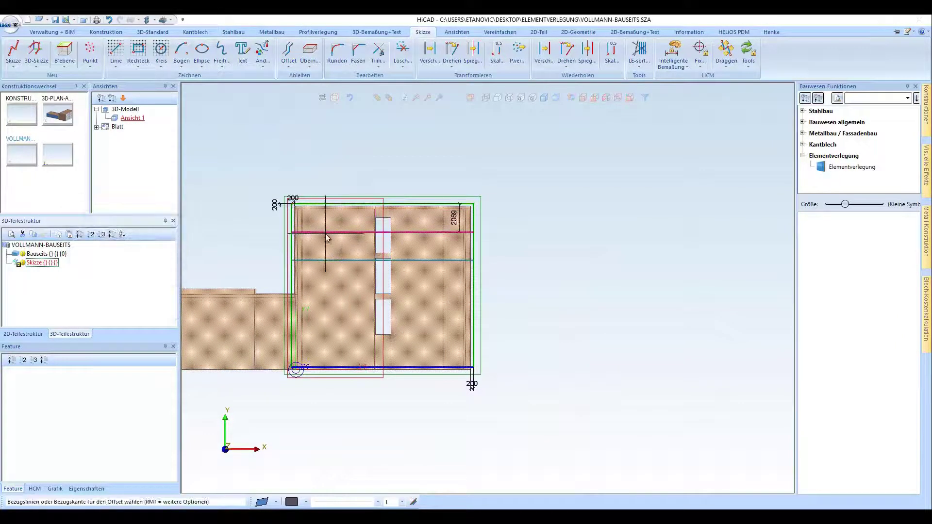
{"action": "left_click", "coordinate": [326, 236]}
{"action": "left_click", "coordinate": [325, 275]}
{"action": "left_click", "coordinate": [324, 295]}
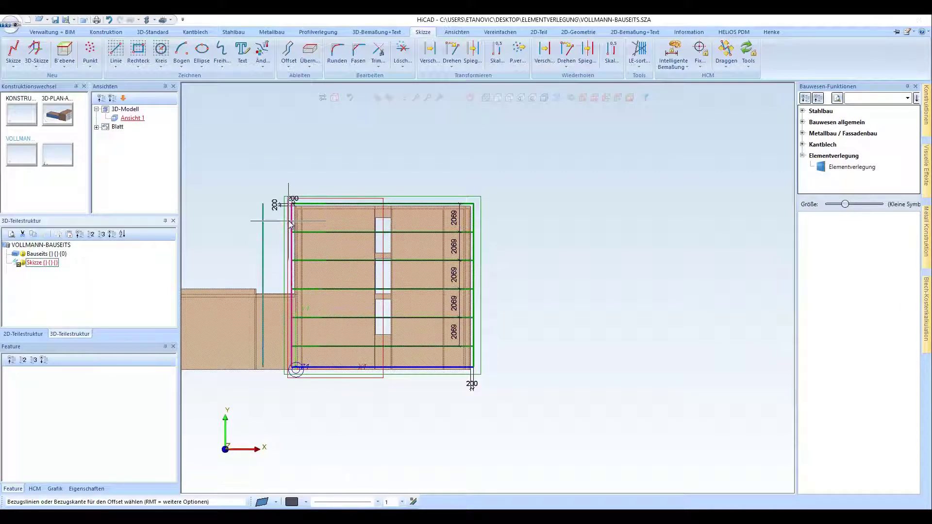
{"action": "scroll", "coordinate": [291, 219], "scroll_direction": "up", "scroll_amount": 3}
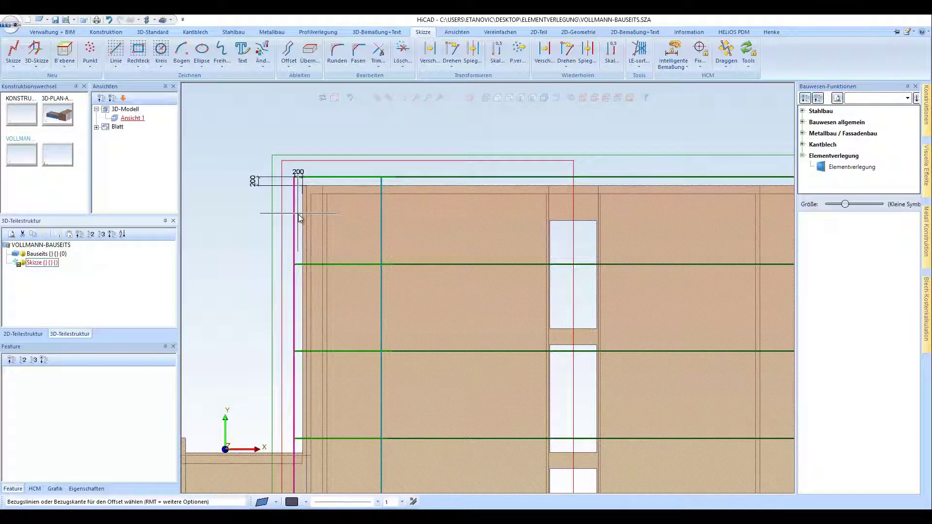
Step: Add four vertical offset lines spaced 3172 apart from the left edge
{"action": "left_click", "coordinate": [288, 49]}
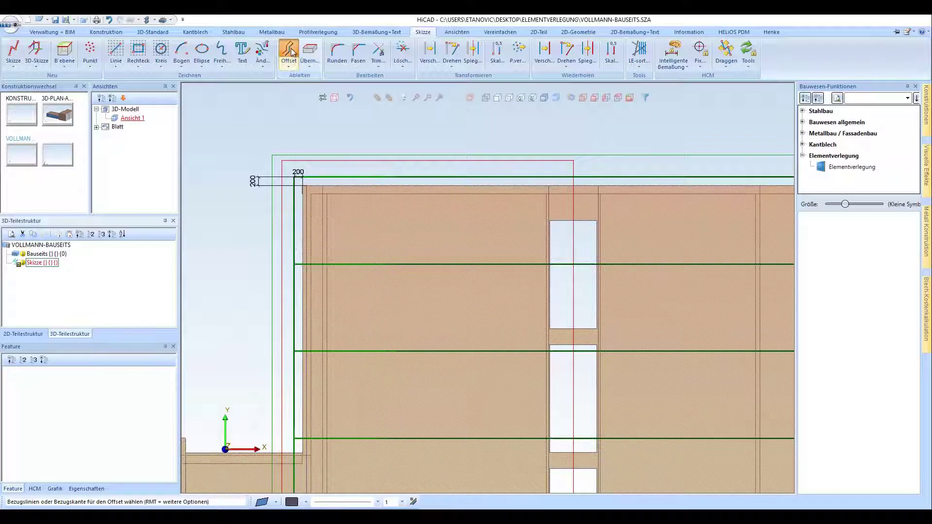
{"action": "left_click", "coordinate": [328, 223]}
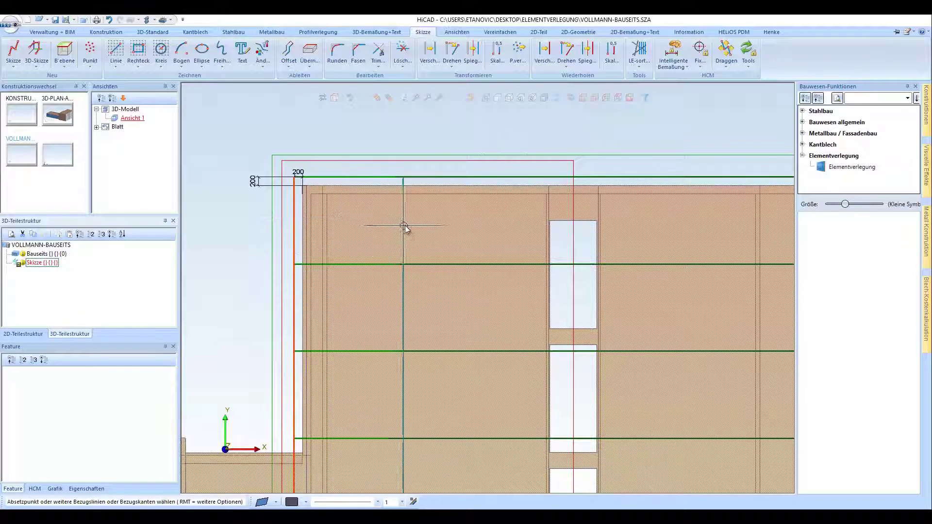
{"action": "left_click", "coordinate": [429, 233]}
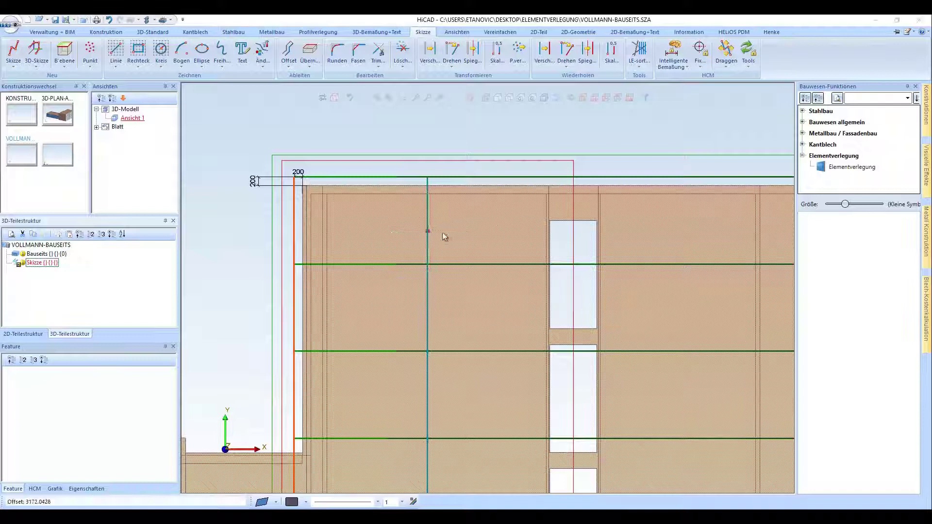
{"action": "key", "text": "Return"}
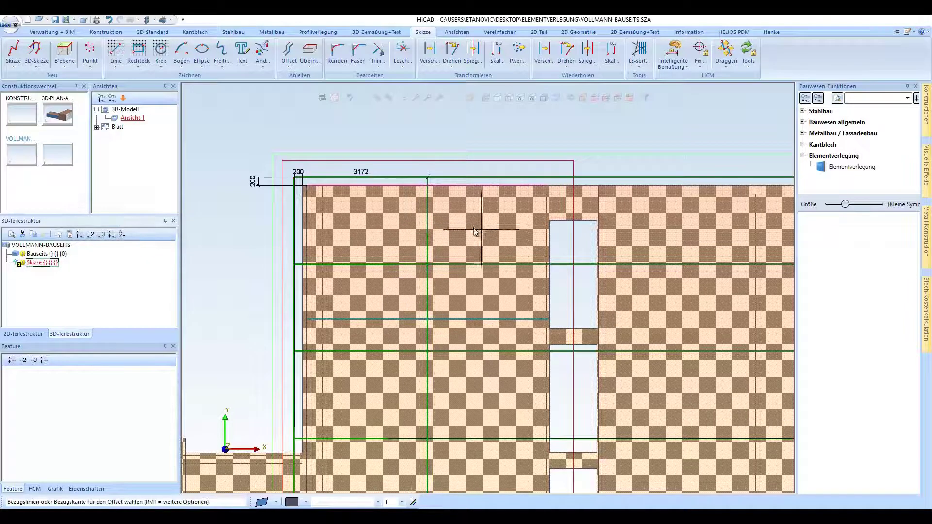
{"action": "left_click", "coordinate": [446, 224]}
{"action": "left_click", "coordinate": [565, 204]}
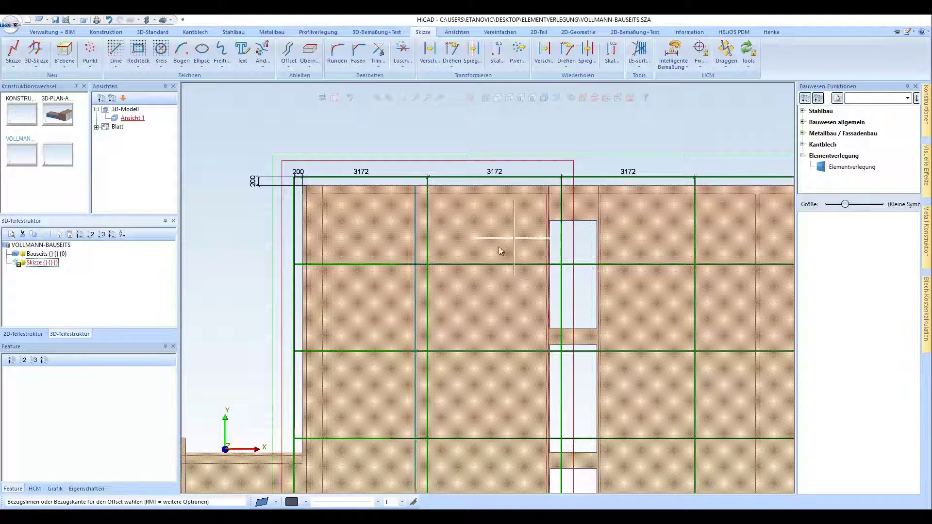
{"action": "scroll", "coordinate": [500, 252], "scroll_direction": "down", "scroll_amount": 3}
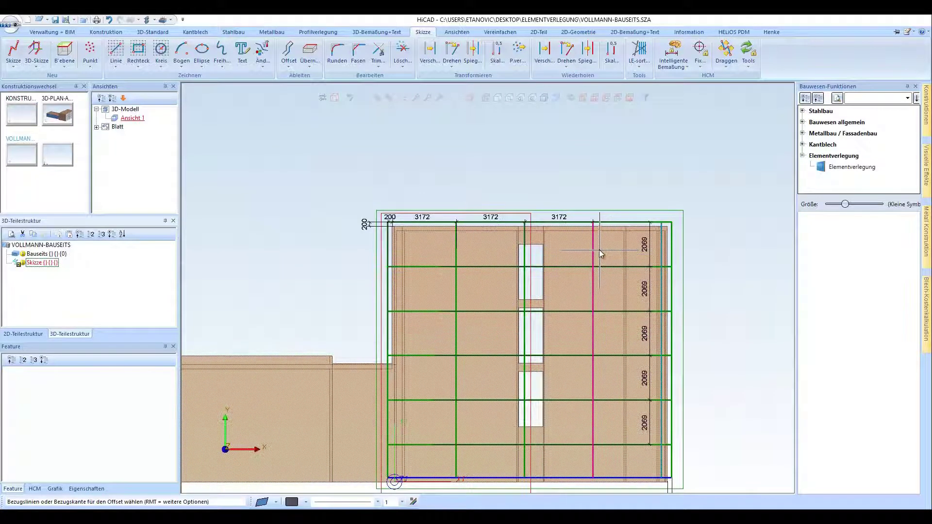
{"action": "left_click", "coordinate": [601, 254]}
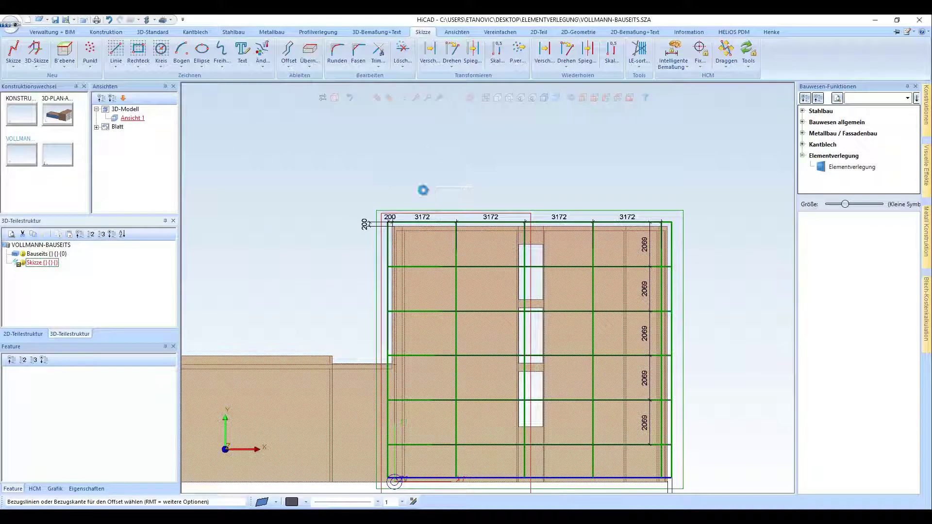
{"action": "key", "text": "Escape"}
{"action": "left_click", "coordinate": [34, 489]}
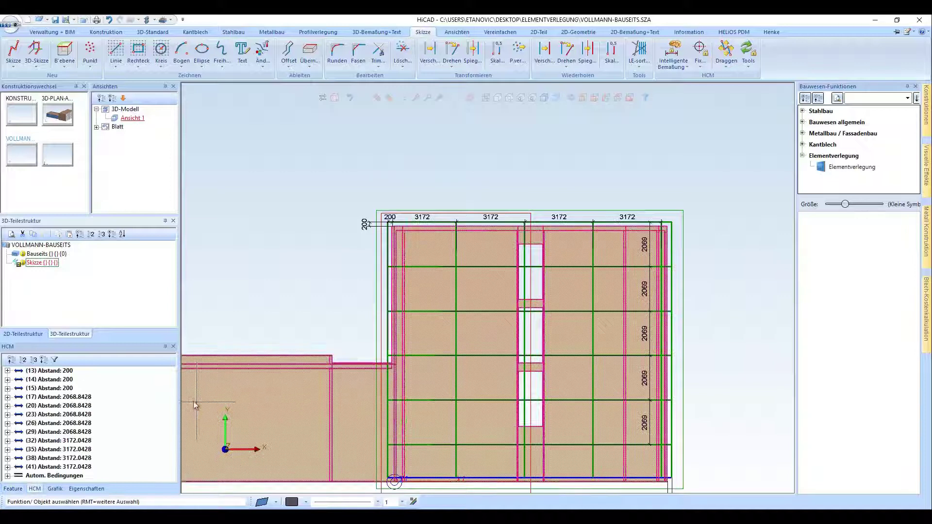
Step: Delete all constraints from the grid sketch
{"action": "left_click", "coordinate": [56, 475], "text": "shift"}
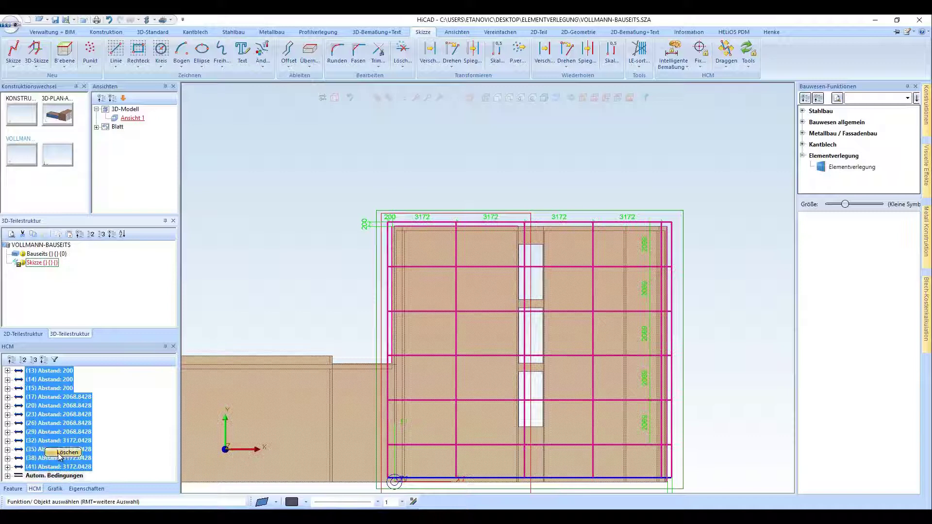
{"action": "left_click", "coordinate": [66, 452]}
{"action": "scroll", "coordinate": [597, 228], "scroll_direction": "up", "scroll_amount": 4}
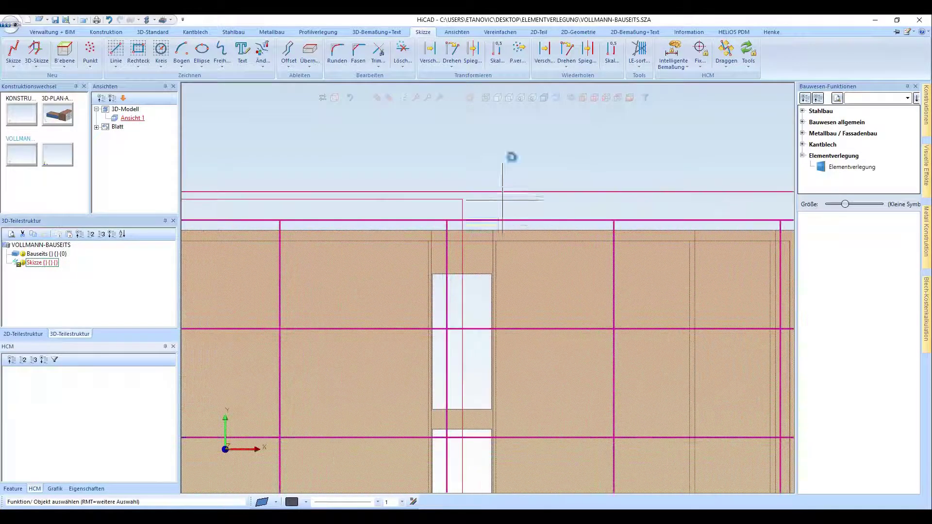
Step: Shift five horizontal grid lines up to new heights to form joint gaps
{"action": "left_click", "coordinate": [705, 55]}
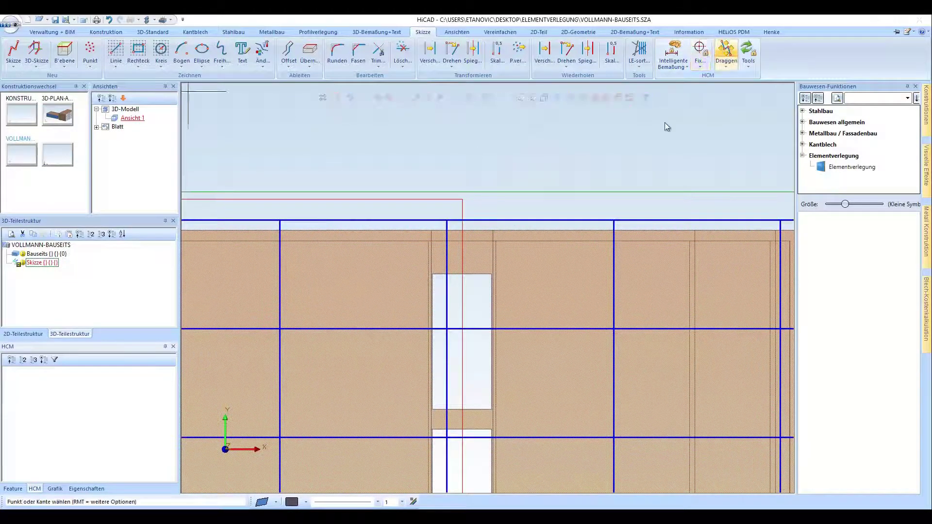
{"action": "left_click", "coordinate": [562, 331]}
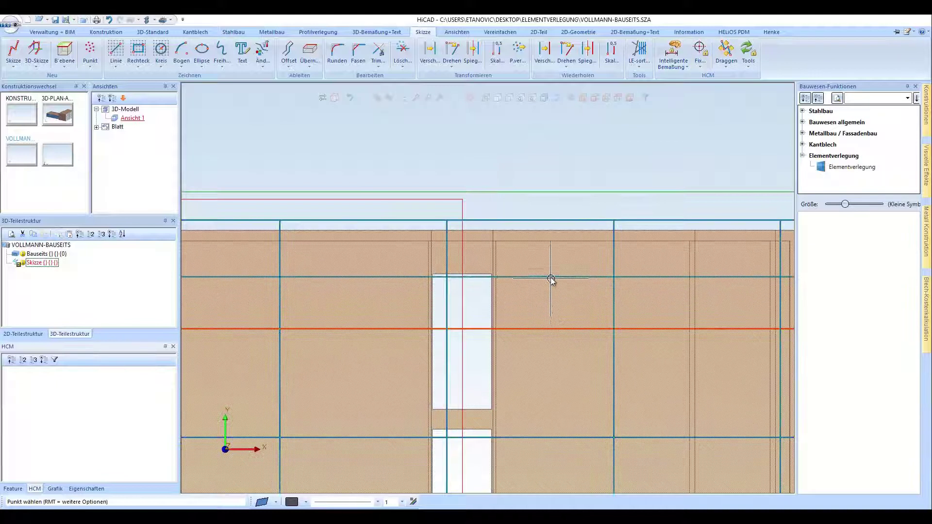
{"action": "left_click", "coordinate": [551, 302]}
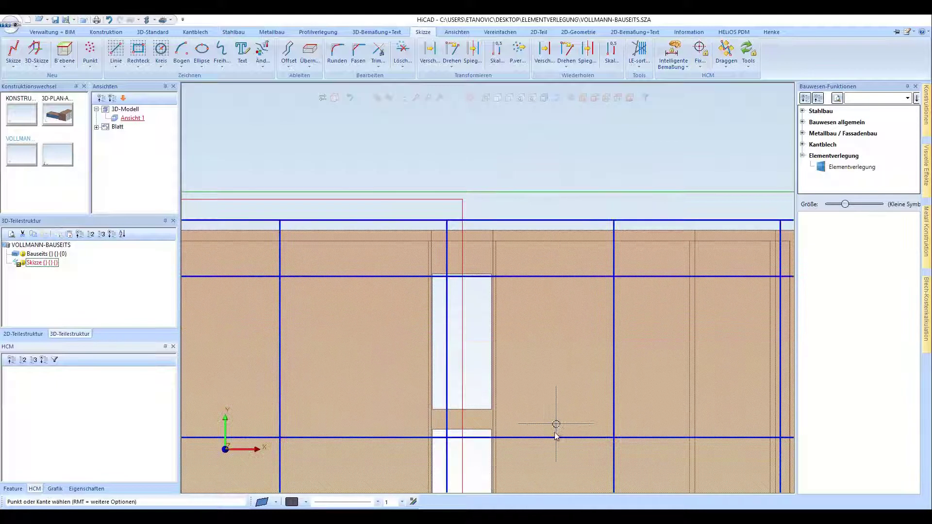
{"action": "left_click", "coordinate": [555, 429]}
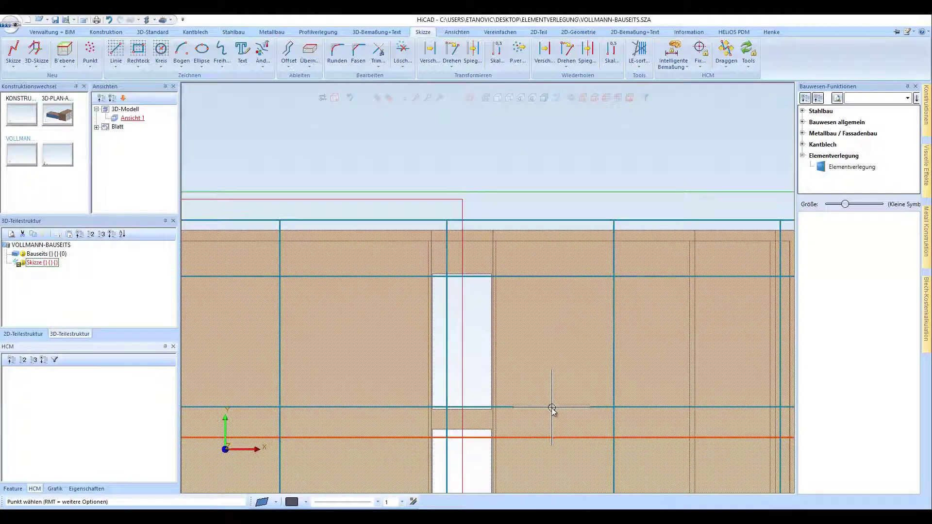
{"action": "left_click", "coordinate": [552, 407]}
{"action": "scroll", "coordinate": [431, 329], "scroll_direction": "down", "scroll_amount": 4}
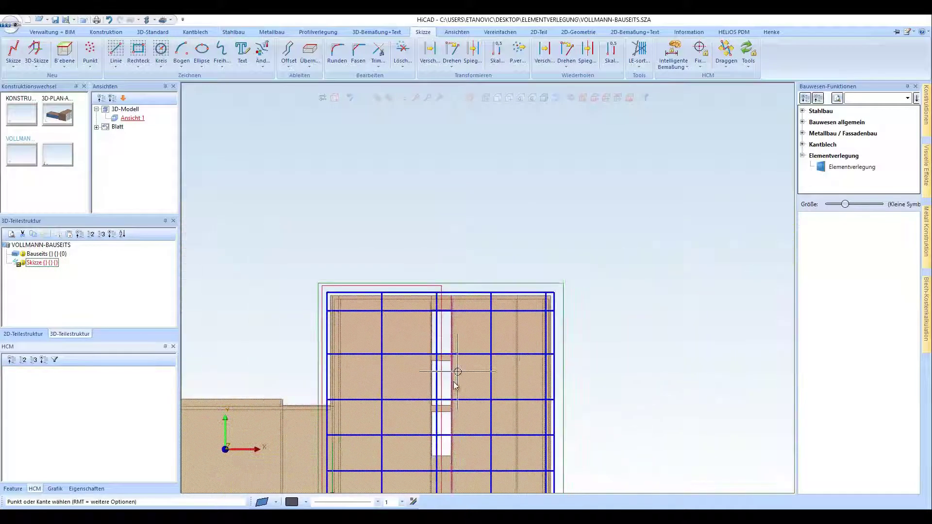
{"action": "left_click", "coordinate": [460, 401]}
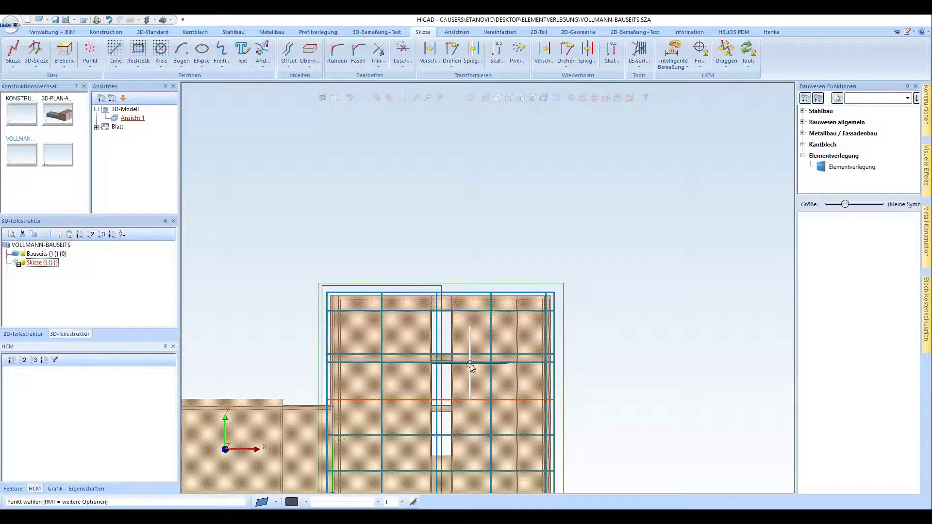
{"action": "left_click", "coordinate": [471, 363]}
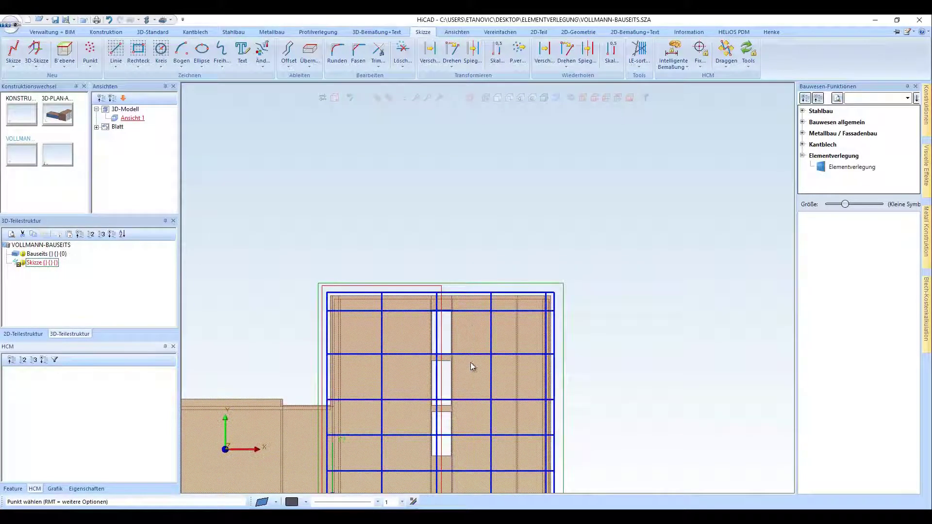
{"action": "left_click", "coordinate": [475, 435]}
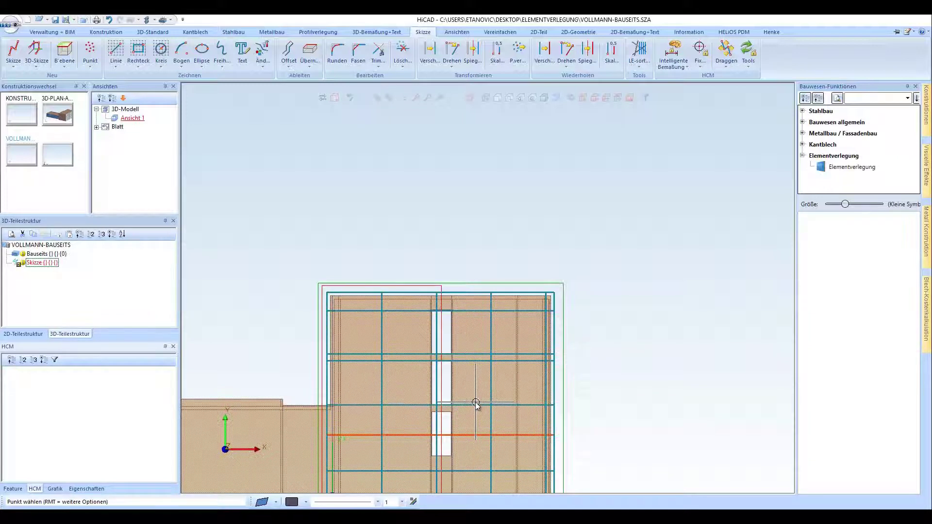
{"action": "left_click", "coordinate": [474, 403]}
{"action": "left_click", "coordinate": [476, 470]}
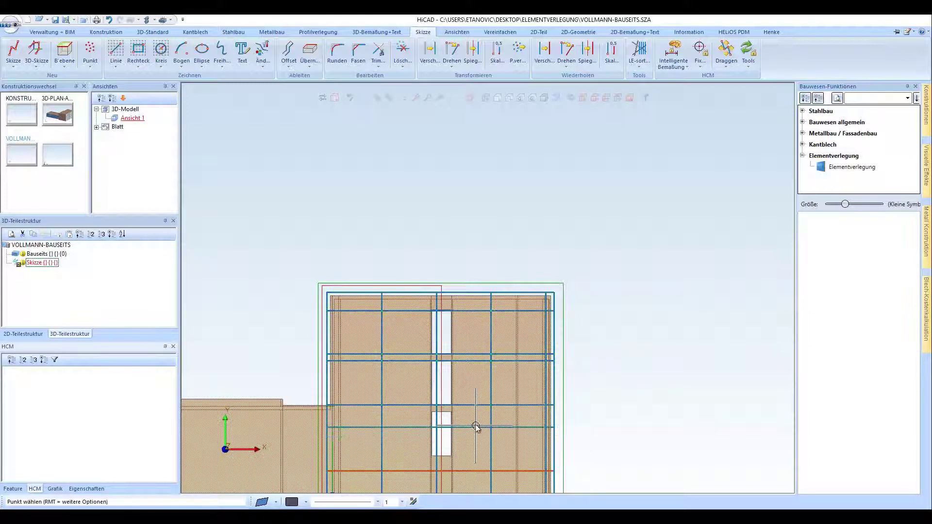
{"action": "left_click", "coordinate": [481, 413]}
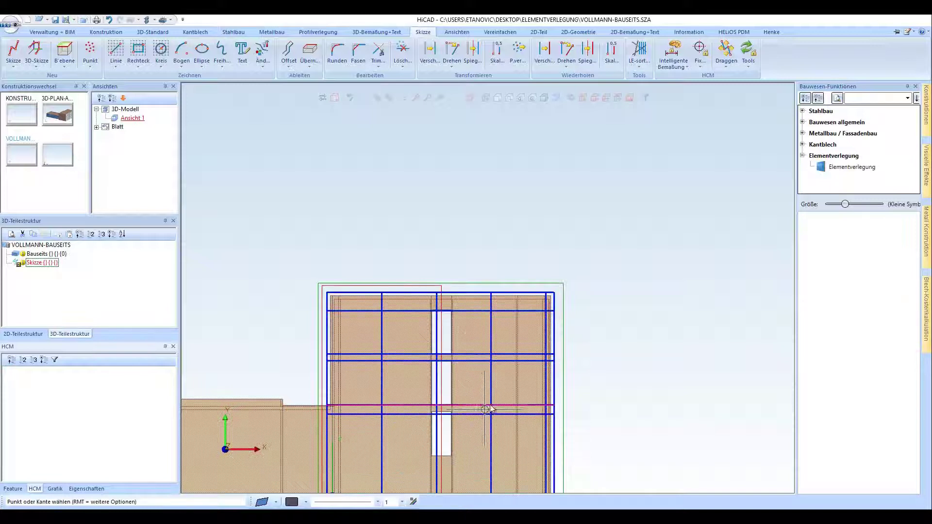
{"action": "middle_click", "coordinate": [353, 214]}
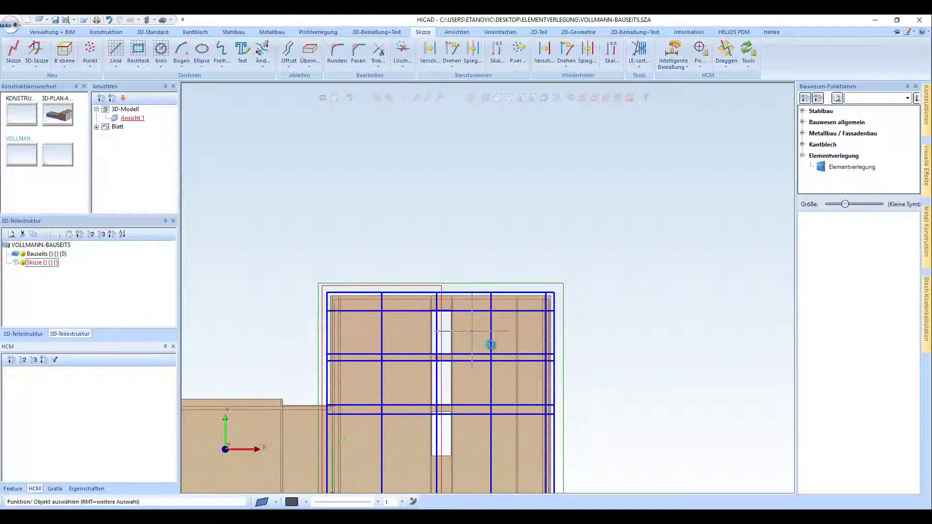
{"action": "scroll", "coordinate": [491, 345], "scroll_direction": "up", "scroll_amount": 3}
Step: Delete the extra vertical grid line near the right edge
{"action": "left_click", "coordinate": [402, 48]}
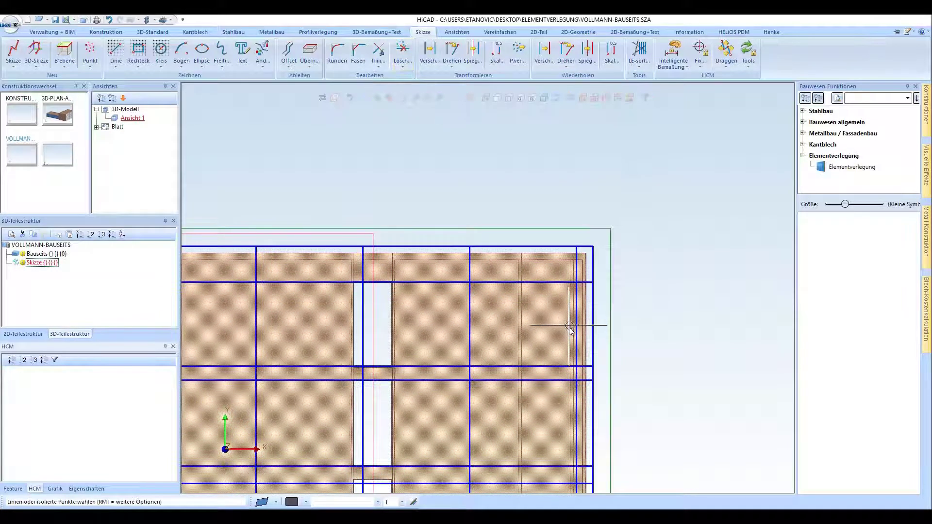
{"action": "left_click", "coordinate": [574, 334]}
{"action": "middle_click", "coordinate": [505, 191]}
{"action": "scroll", "coordinate": [556, 185], "scroll_direction": "down", "scroll_amount": 3}
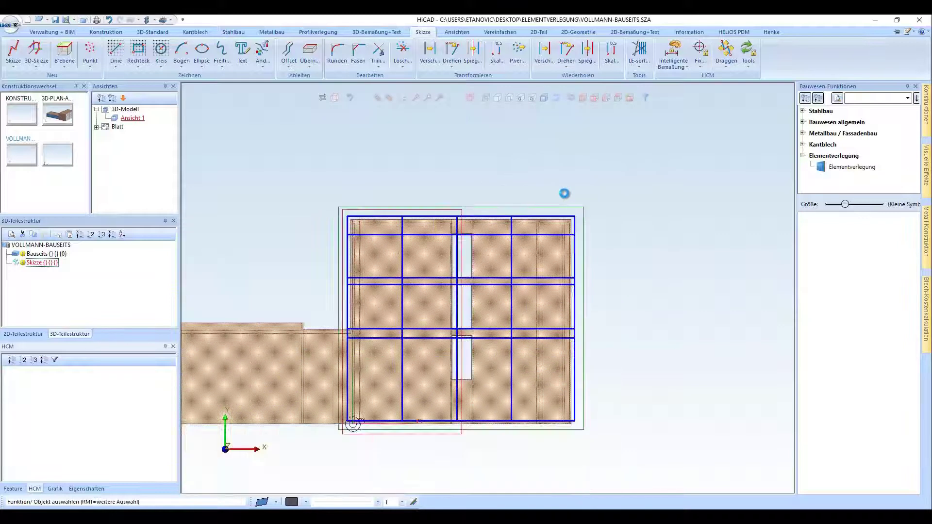
{"action": "mouse_move", "coordinate": [509, 298]}
{"action": "middle_mouse_down"}
{"action": "mouse_move", "coordinate": [503, 316]}
{"action": "mouse_move", "coordinate": [439, 358]}
{"action": "middle_mouse_up"}
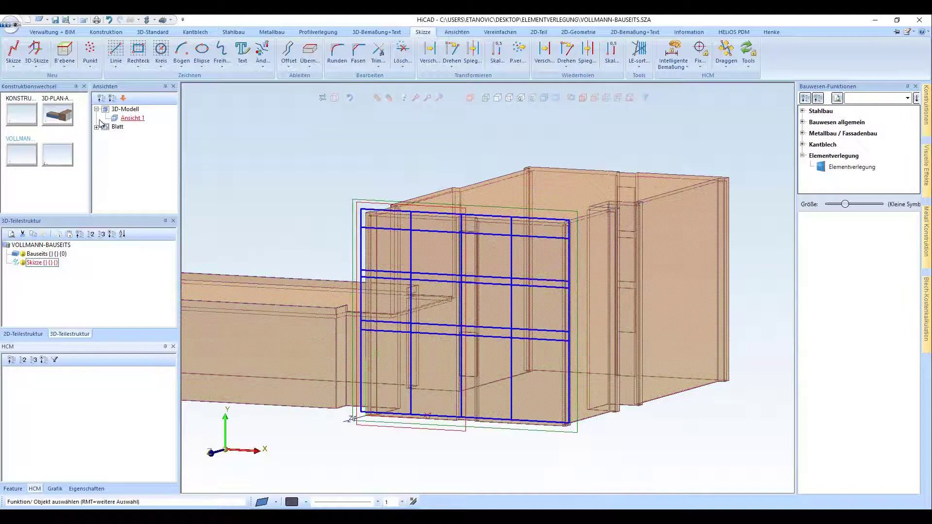
Step: In HENKE-VOLLMANN-ANFANG, select the facade grid sketch and launch Elementverlegung
{"action": "left_click", "coordinate": [59, 160]}
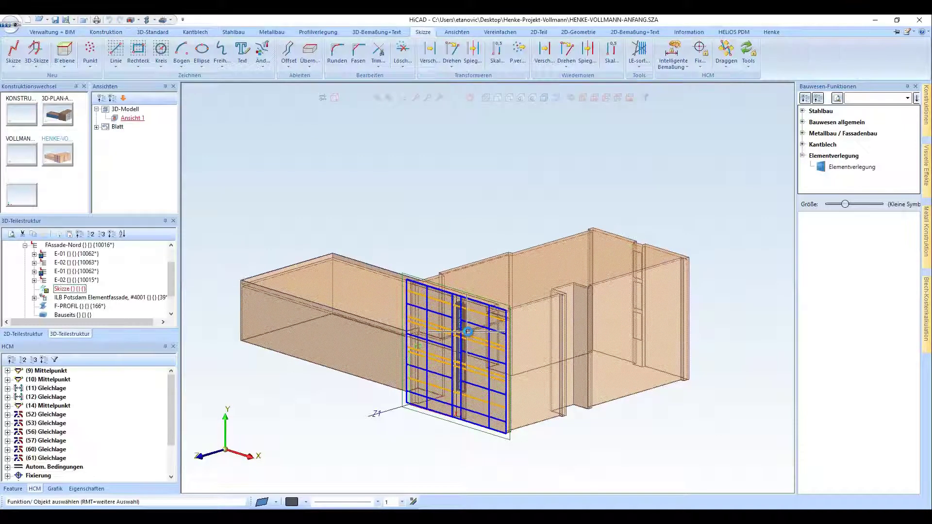
{"action": "mouse_move", "coordinate": [470, 335]}
{"action": "middle_mouse_down"}
{"action": "mouse_move", "coordinate": [509, 340]}
{"action": "mouse_move", "coordinate": [492, 342]}
{"action": "middle_mouse_up"}
{"action": "left_click", "coordinate": [492, 342]}
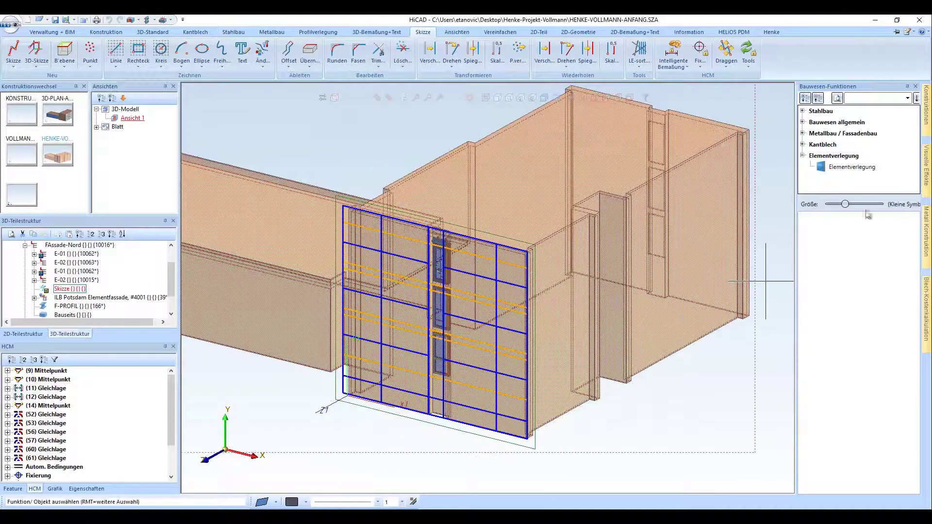
{"action": "double_click", "coordinate": [868, 165]}
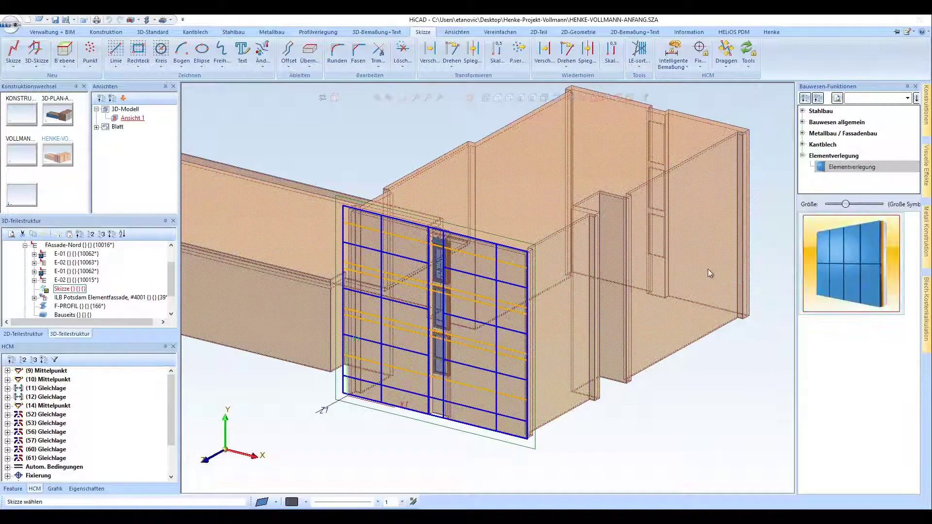
Step: Pick the grid sketch and preview the ALUCOBOND eingehängt, geklebt and genietet variants
{"action": "left_click", "coordinate": [475, 241]}
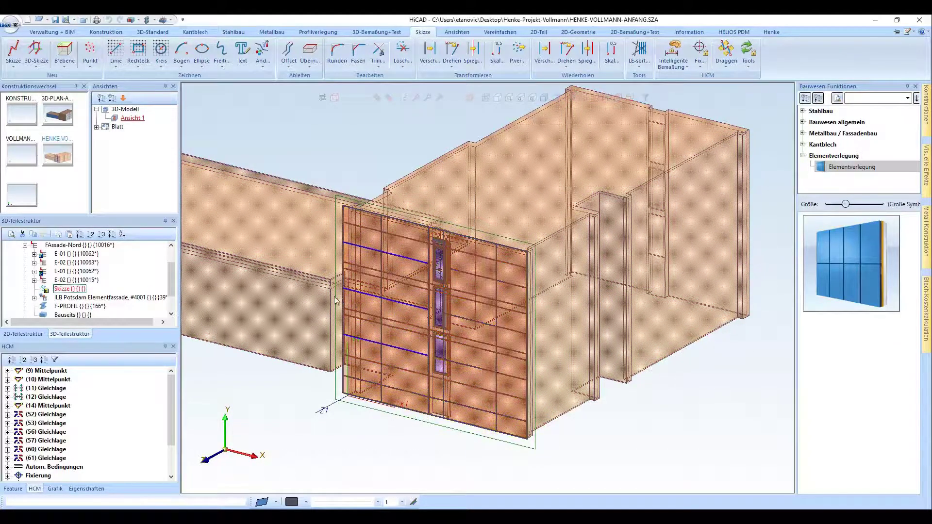
{"action": "left_click", "coordinate": [872, 71]}
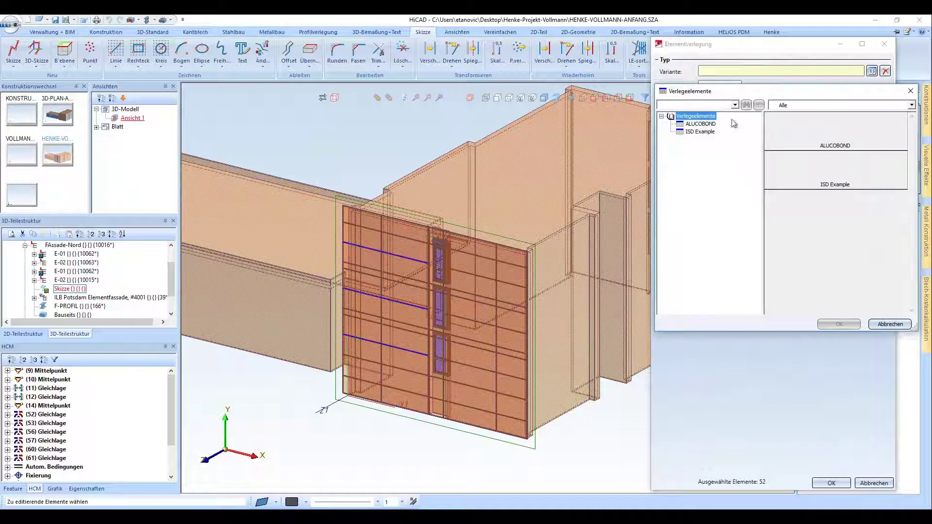
{"action": "double_click", "coordinate": [823, 139]}
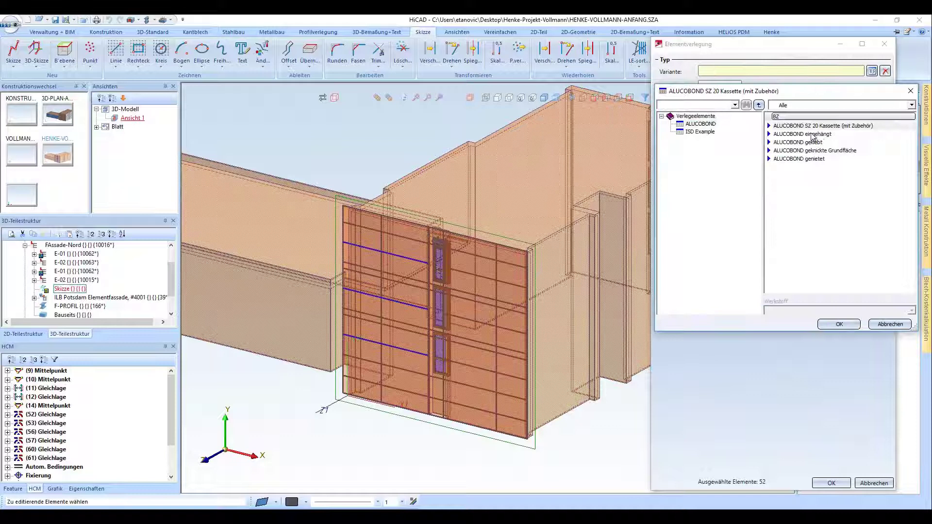
{"action": "left_click", "coordinate": [808, 135]}
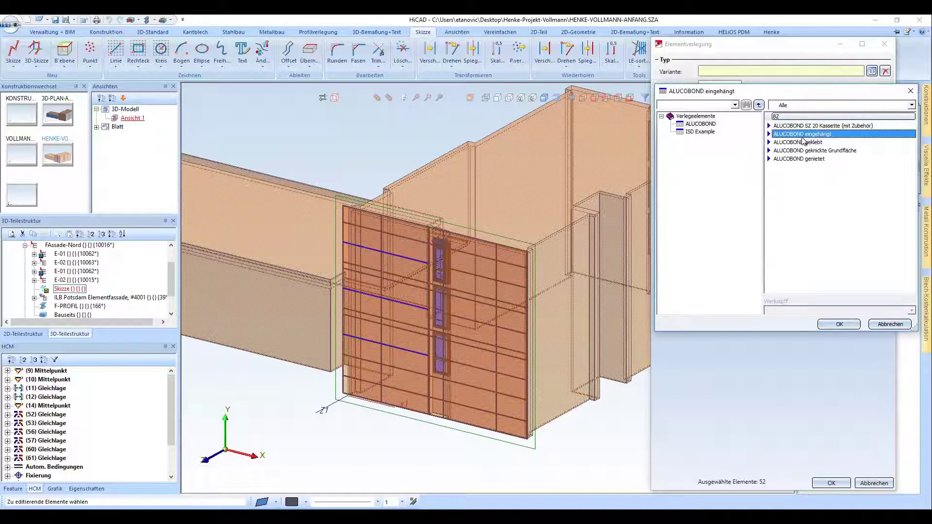
{"action": "left_click", "coordinate": [796, 142]}
{"action": "left_click", "coordinate": [792, 159]}
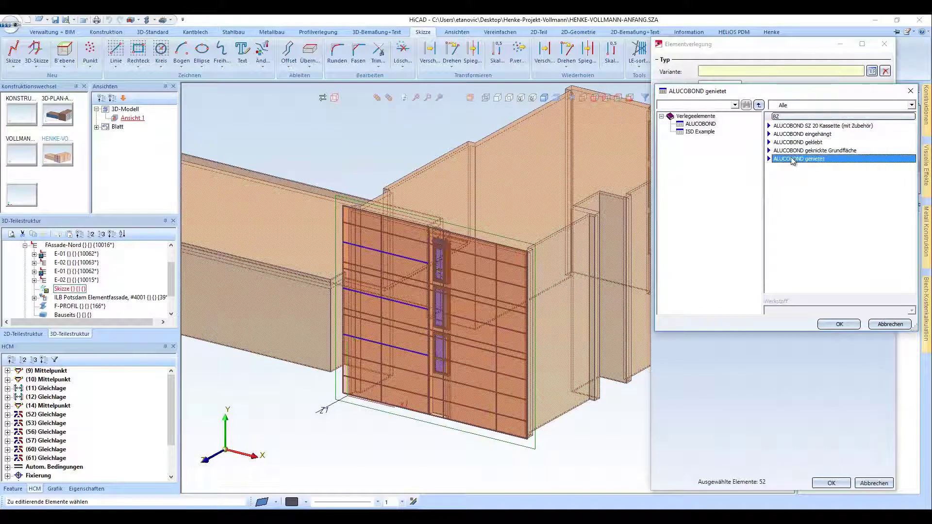
{"action": "left_click", "coordinate": [890, 324]}
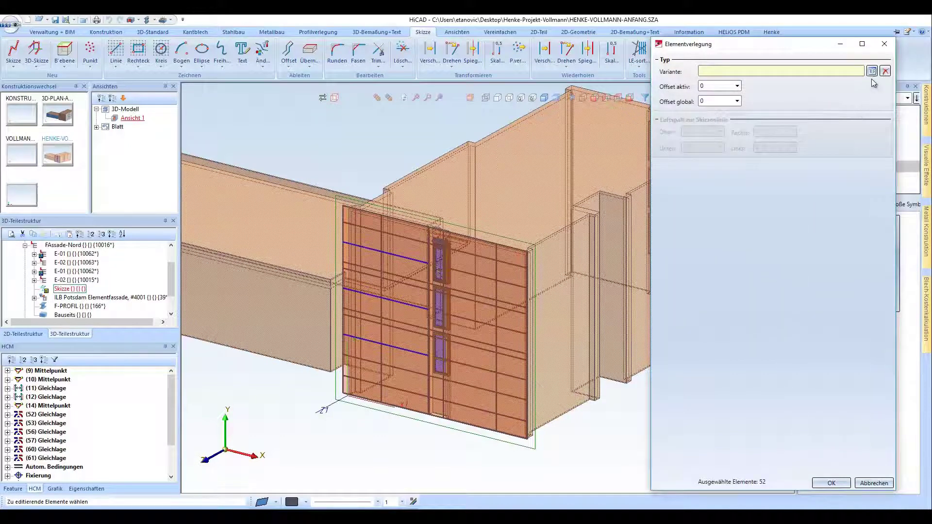
Step: Preview the ISD Example variants: HOESCH-ST-AT, ELEMENT-01, Bodo, Baugruppe -01, Henke-01, Hoesch
{"action": "left_click", "coordinate": [871, 71]}
{"action": "double_click", "coordinate": [834, 179]}
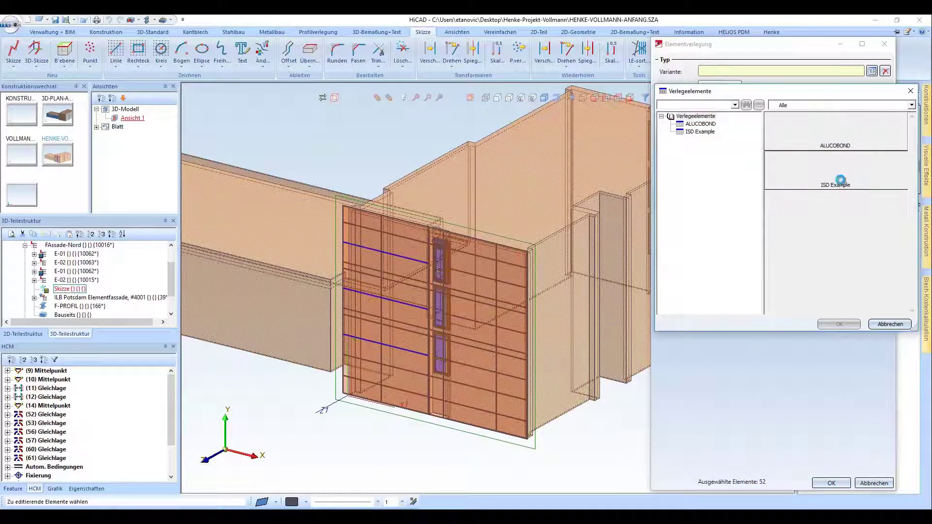
{"action": "left_click", "coordinate": [779, 201]}
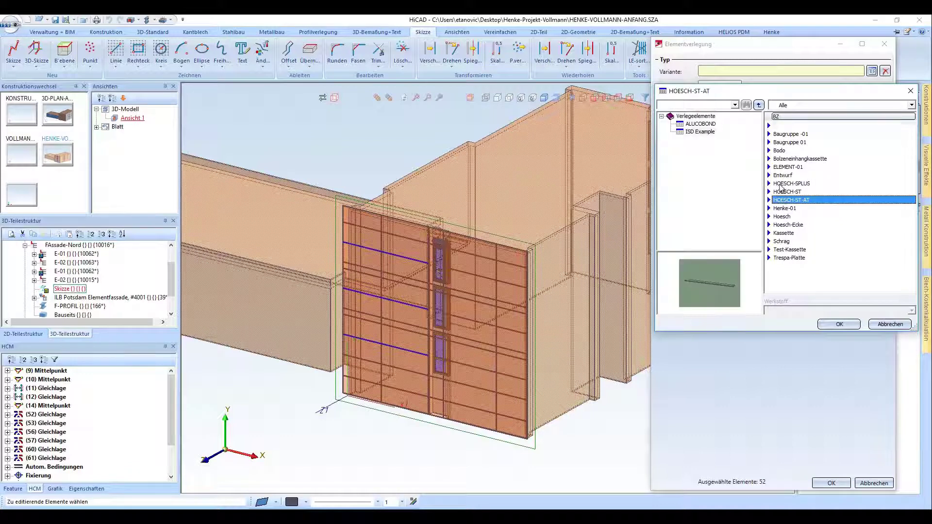
{"action": "left_click", "coordinate": [782, 168]}
{"action": "left_click", "coordinate": [781, 151]}
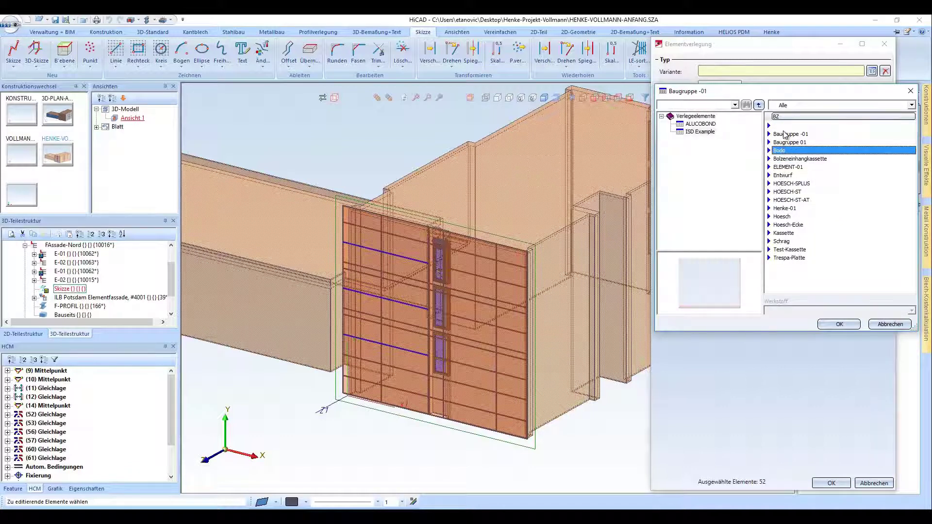
{"action": "left_click", "coordinate": [785, 134]}
{"action": "left_click", "coordinate": [786, 208]}
{"action": "left_click", "coordinate": [783, 216]}
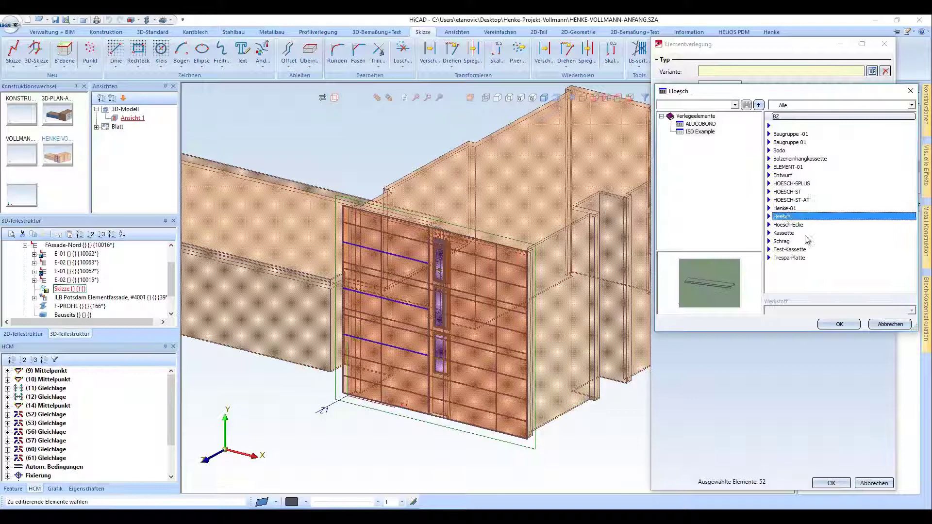
{"action": "left_click", "coordinate": [896, 324]}
Step: Choose the ALUCOBOND SZ 20 Kassette (mit Zubehör) variant
{"action": "left_click", "coordinate": [872, 71]}
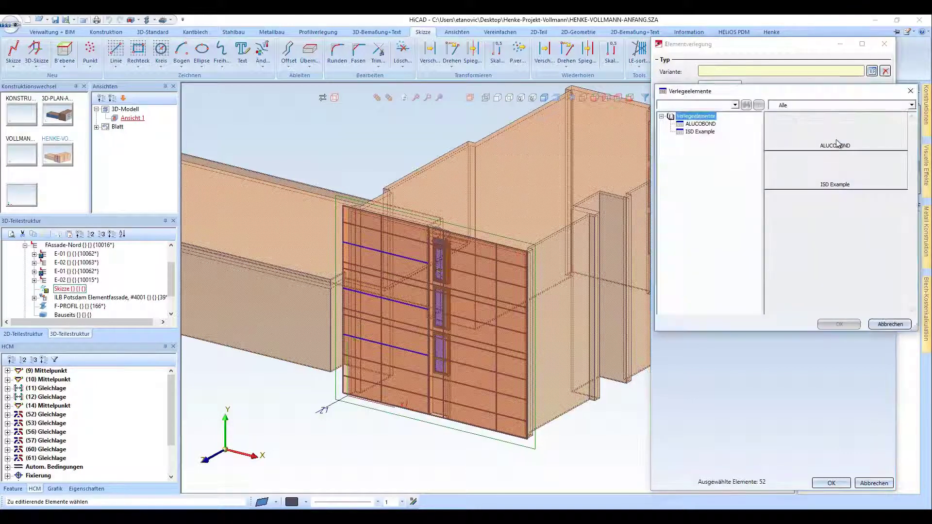
{"action": "left_click", "coordinate": [825, 127]}
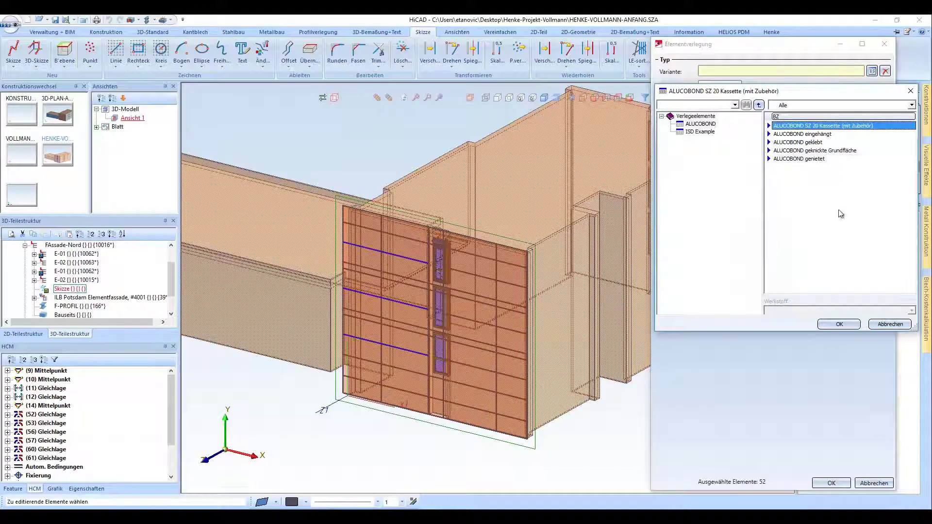
{"action": "left_click", "coordinate": [846, 324]}
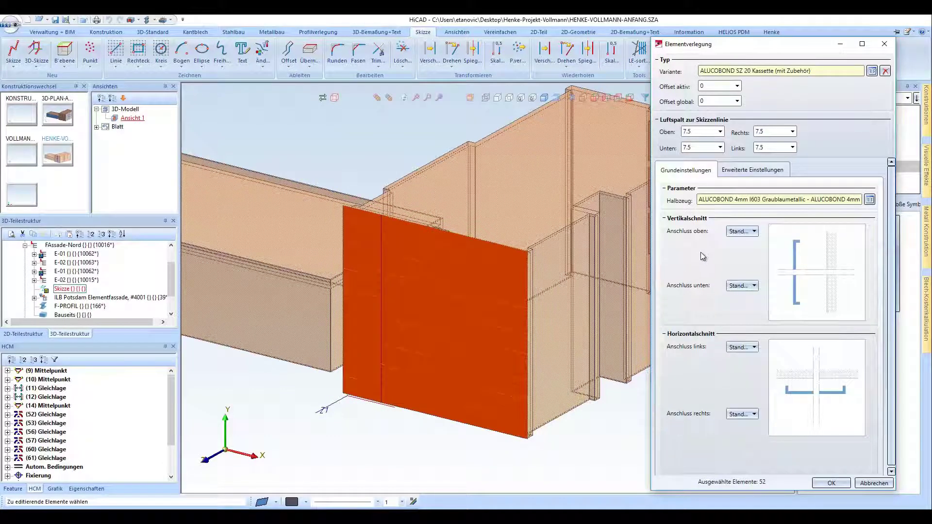
Step: Set the sheet material to Anodized Look ALUCOBOND 3mm I SATIN BROWN
{"action": "left_click", "coordinate": [869, 199]}
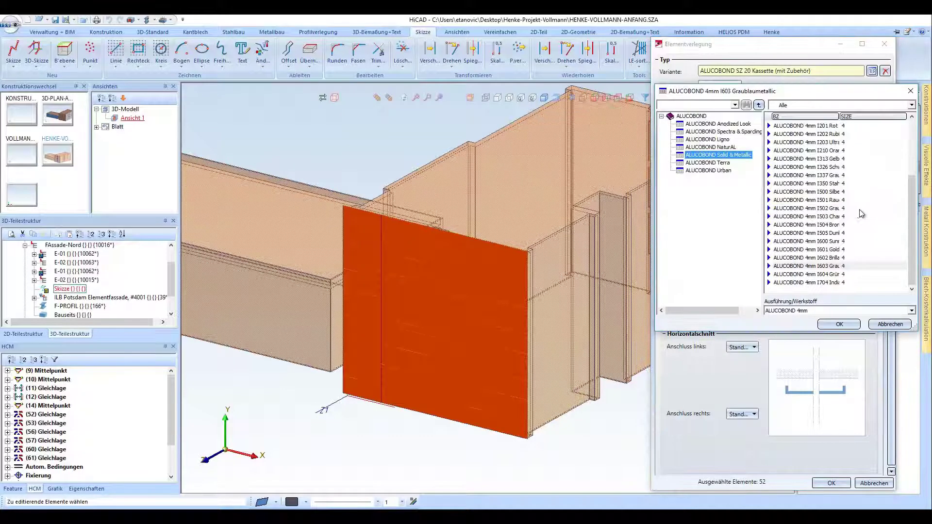
{"action": "left_click", "coordinate": [733, 125]}
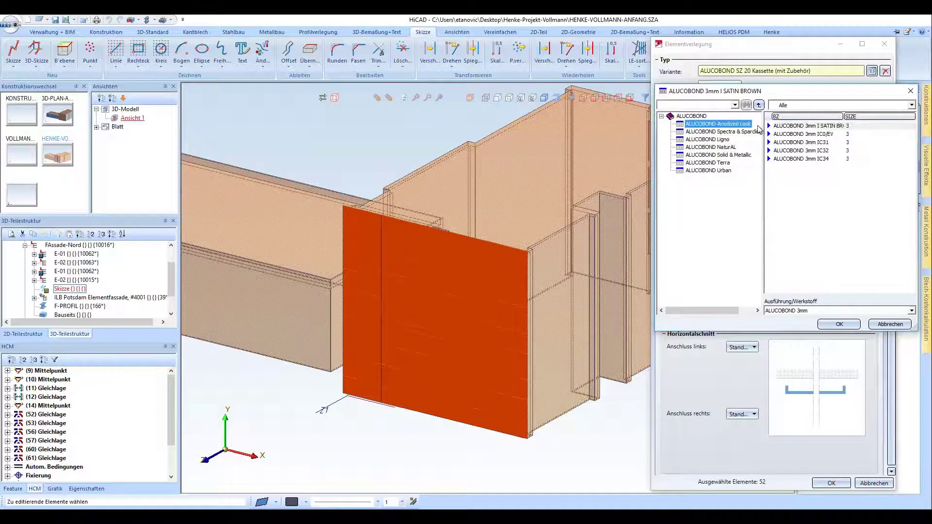
{"action": "left_click", "coordinate": [792, 127]}
{"action": "left_click", "coordinate": [837, 326]}
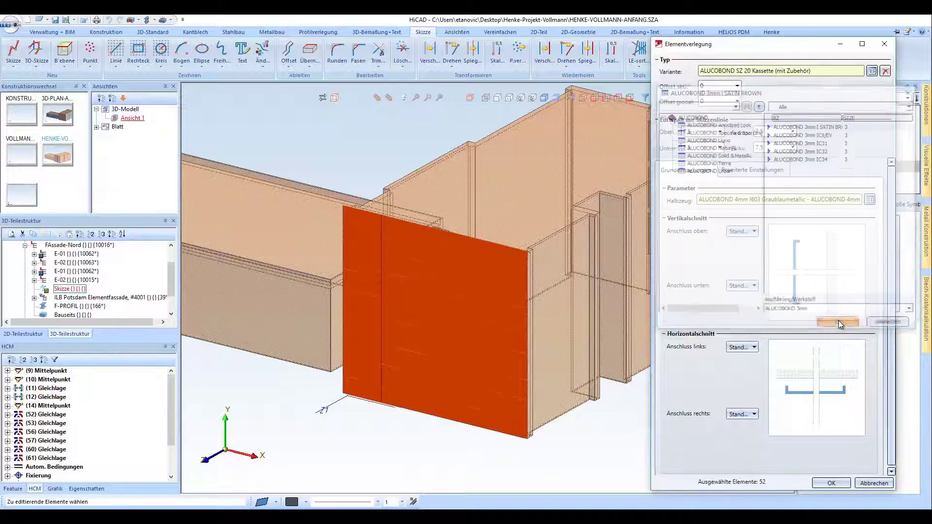
Step: Keep the Standard upper connection and generate the cassettes on the sketch
{"action": "left_click", "coordinate": [752, 232]}
{"action": "left_click", "coordinate": [706, 251]}
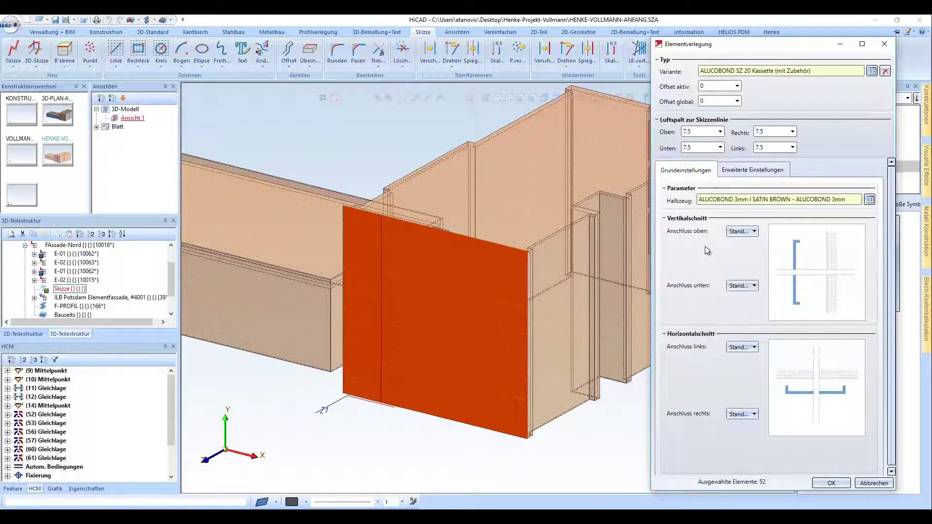
{"action": "left_click", "coordinate": [831, 484]}
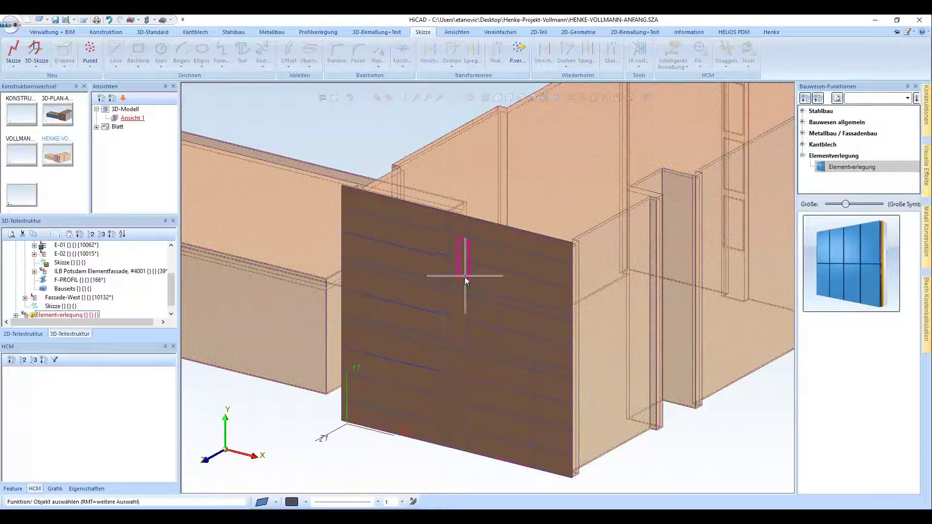
{"action": "mouse_move", "coordinate": [465, 280]}
{"action": "middle_mouse_down"}
{"action": "mouse_move", "coordinate": [533, 295]}
{"action": "mouse_move", "coordinate": [549, 277]}
{"action": "mouse_move", "coordinate": [494, 308]}
{"action": "mouse_move", "coordinate": [466, 284]}
{"action": "middle_mouse_up"}
Step: Reopen the Elementverlegung from the feature history and clear the selected cassettes' variant
{"action": "scroll", "coordinate": [474, 248], "scroll_direction": "up", "scroll_amount": 3}
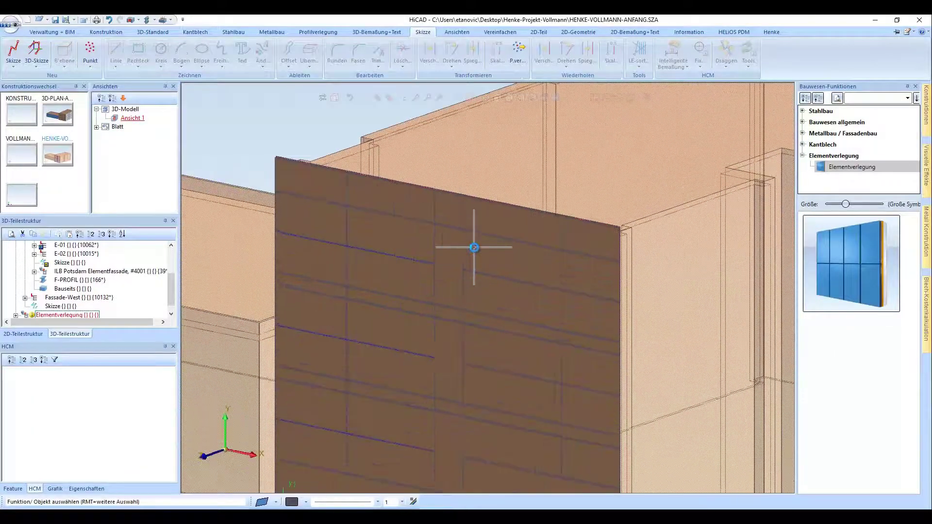
{"action": "scroll", "coordinate": [474, 248], "scroll_direction": "down", "scroll_amount": 2}
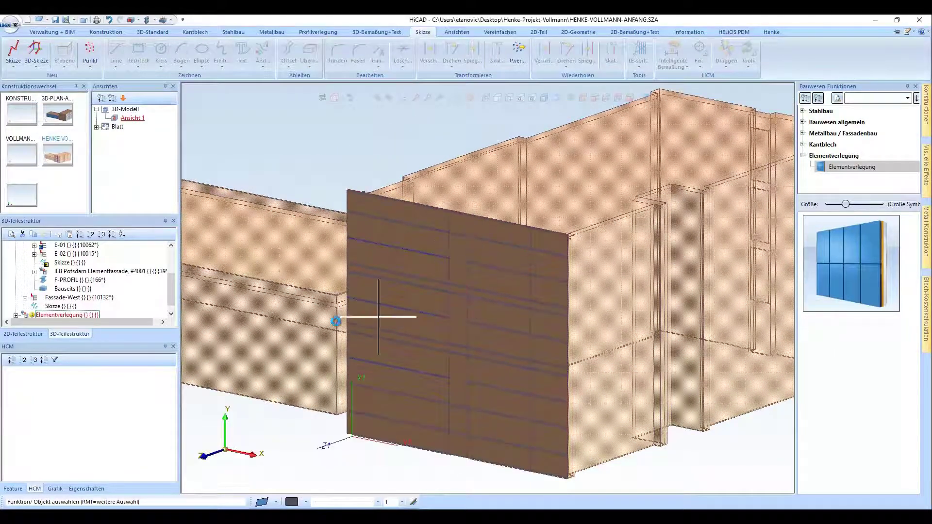
{"action": "left_click", "coordinate": [9, 489]}
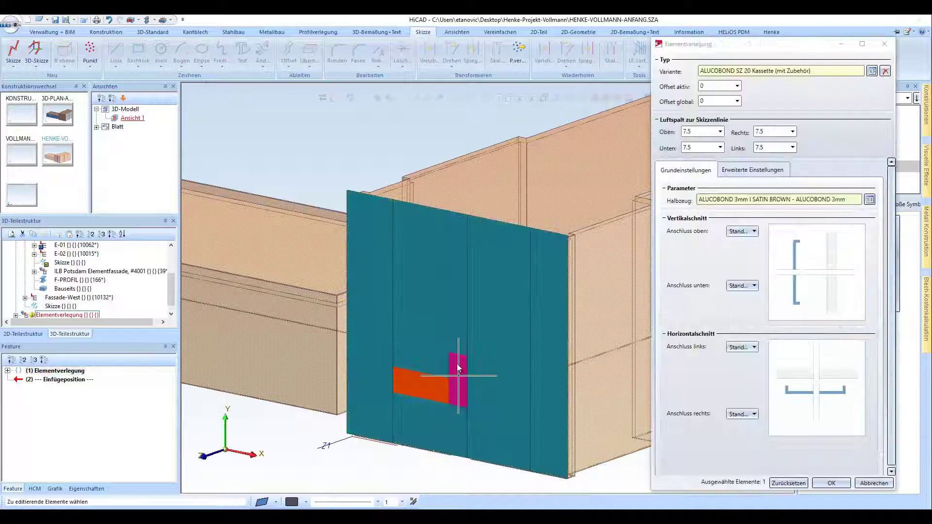
{"action": "left_click", "coordinate": [456, 261]}
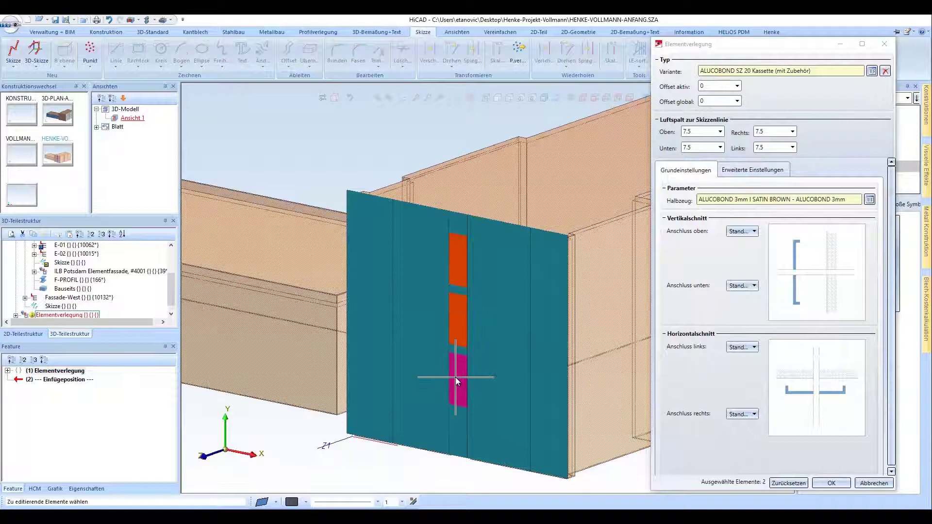
{"action": "left_click", "coordinate": [457, 381]}
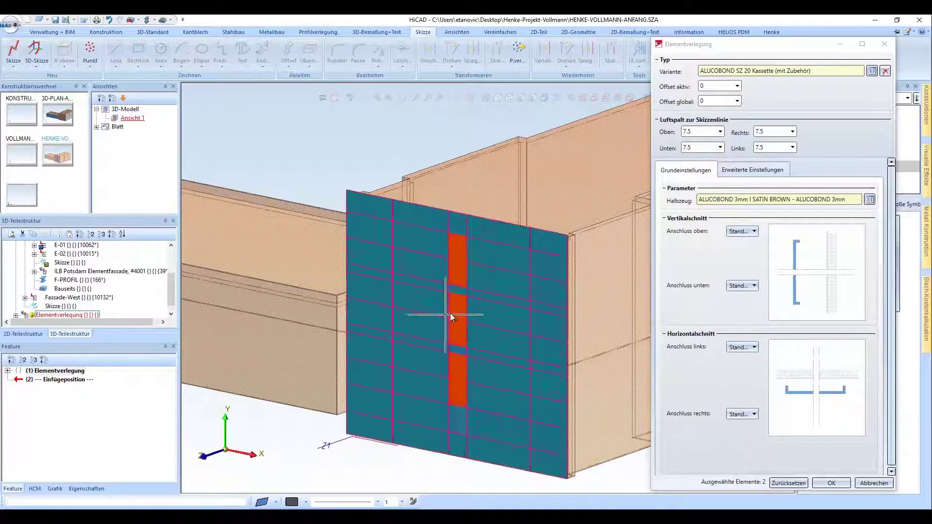
{"action": "left_click", "coordinate": [885, 71]}
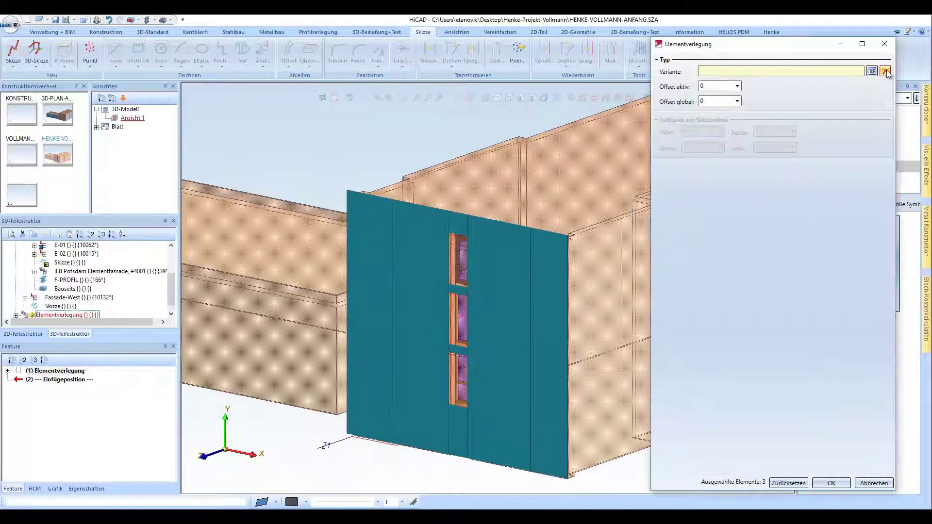
Step: Select the four window-strip cassettes and set their Offset aktiv to -400
{"action": "left_click", "coordinate": [456, 230]}
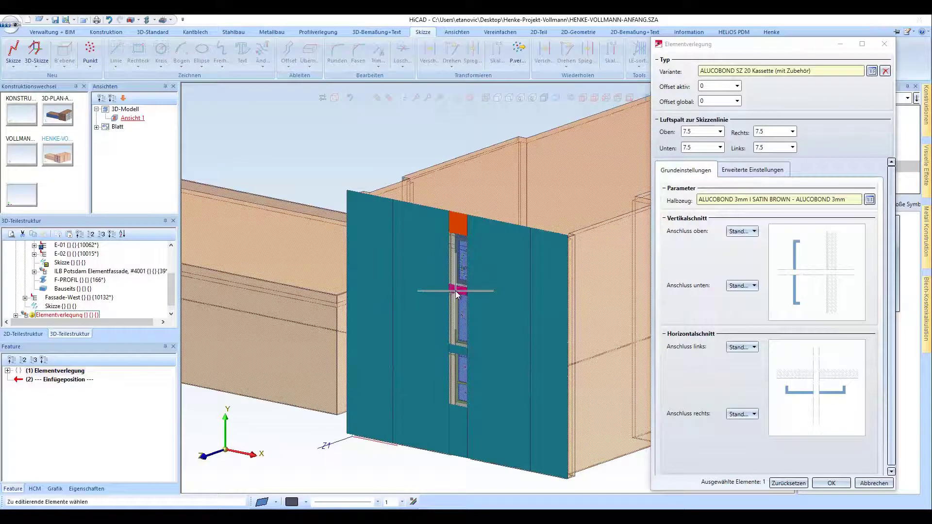
{"action": "left_click", "coordinate": [461, 291]}
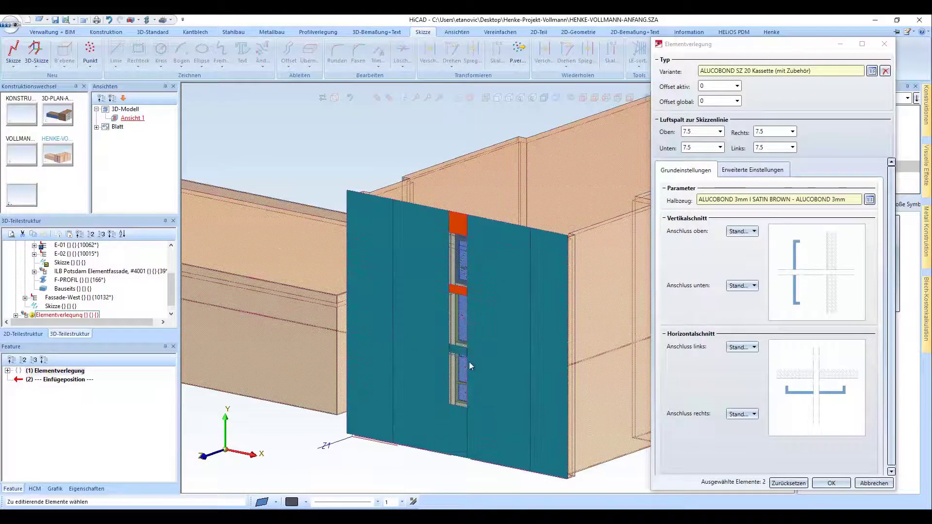
{"action": "left_click", "coordinate": [459, 351]}
{"action": "left_click", "coordinate": [463, 423]}
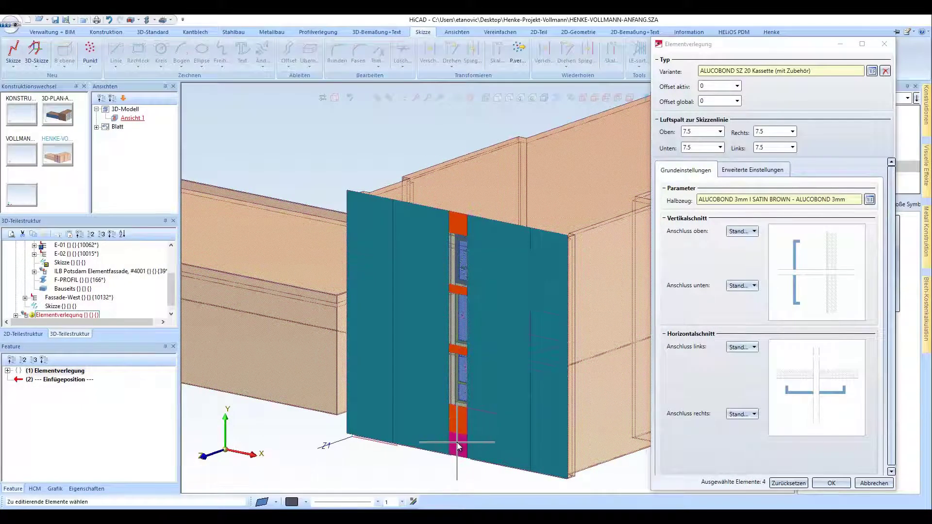
{"action": "left_click", "coordinate": [728, 87]}
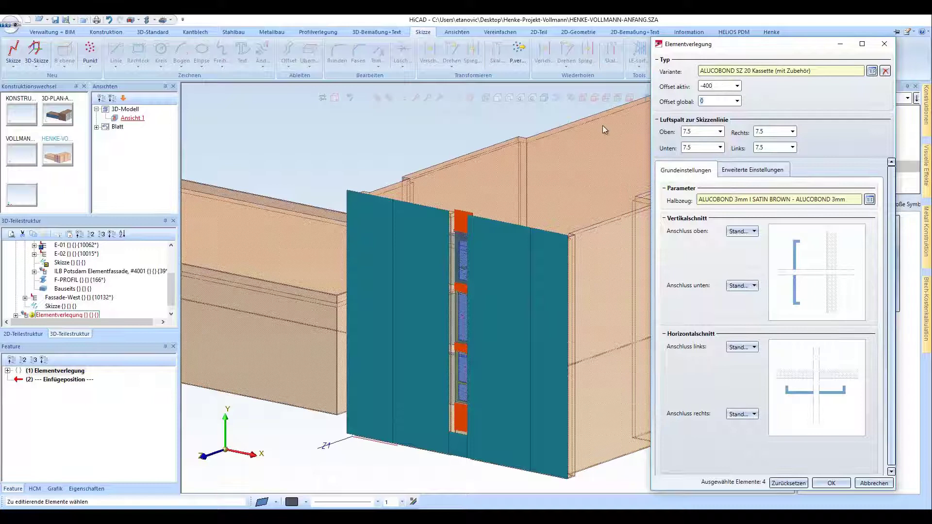
{"action": "scroll", "coordinate": [437, 213], "scroll_direction": "up", "scroll_amount": 5}
{"action": "scroll", "coordinate": [424, 221], "scroll_direction": "down", "scroll_amount": 5}
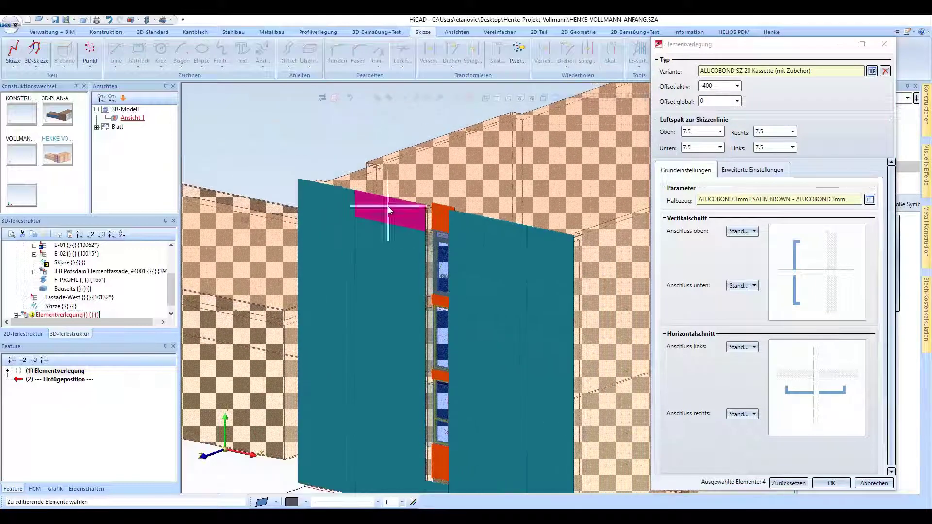
Step: In front view, give the top cassette row Attika lang: depth 250, fold 70, angle 100
{"action": "left_click", "coordinate": [630, 99]}
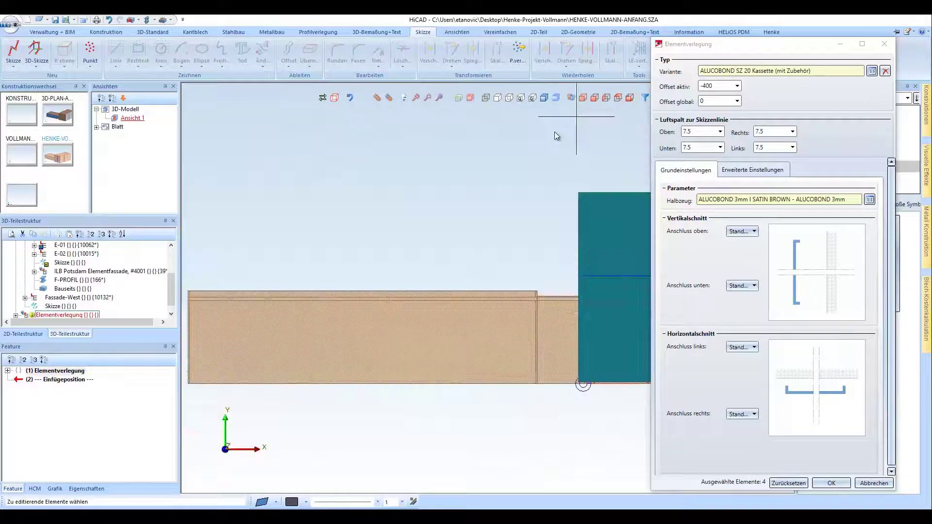
{"action": "scroll", "coordinate": [422, 201], "scroll_direction": "up", "scroll_amount": 6}
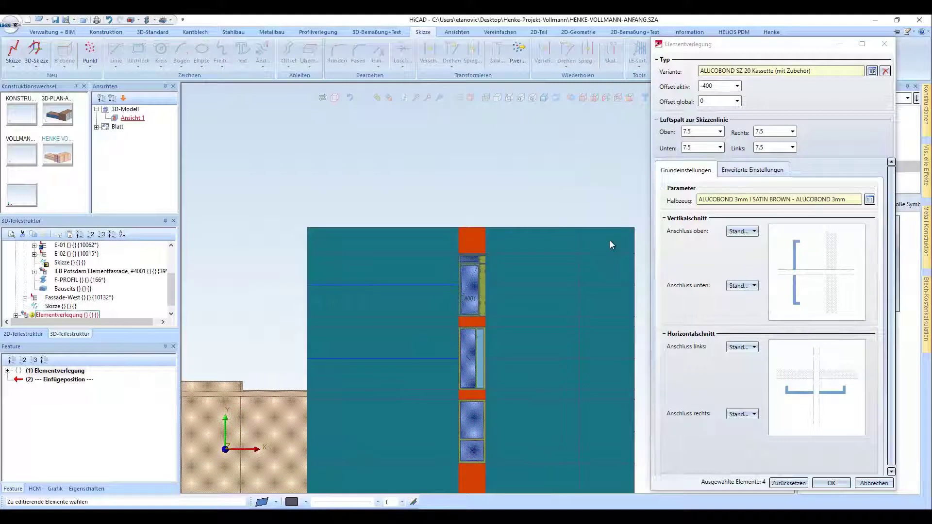
{"action": "left_click", "coordinate": [612, 236]}
{"action": "left_click_drag", "start_coordinate": [613, 234], "coordinate": [307, 197]}
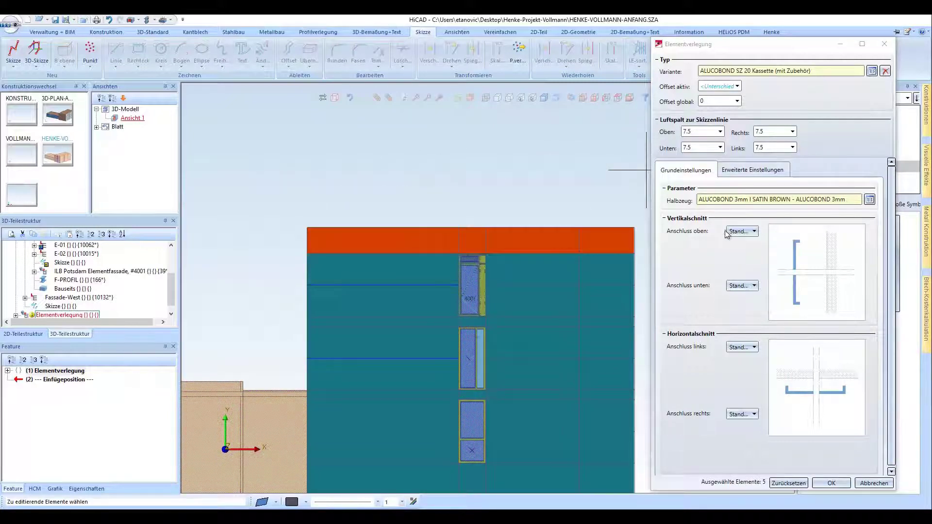
{"action": "left_click", "coordinate": [740, 232]}
{"action": "left_click", "coordinate": [750, 262]}
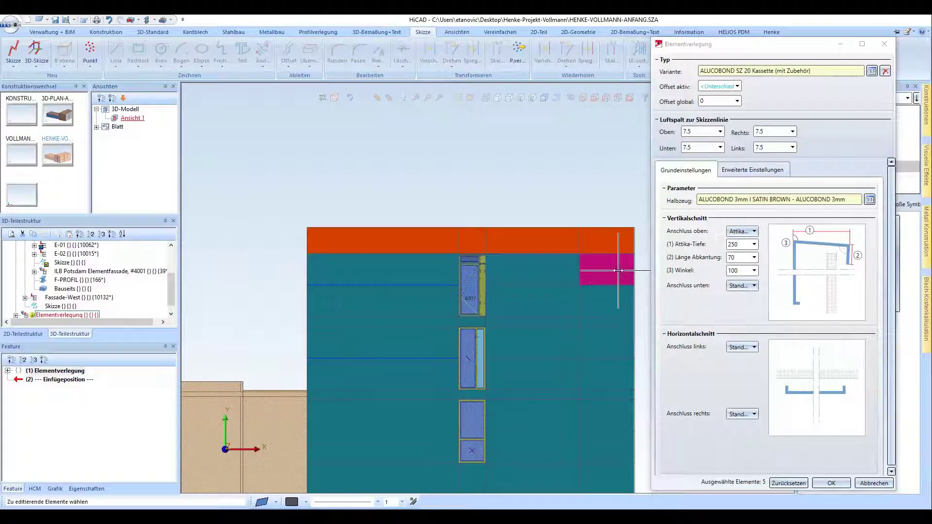
Step: Give the right-hand cassette column a right Außenecke gekantet connection, length 1000, angle 90
{"action": "scroll", "coordinate": [489, 198], "scroll_direction": "down", "scroll_amount": 2}
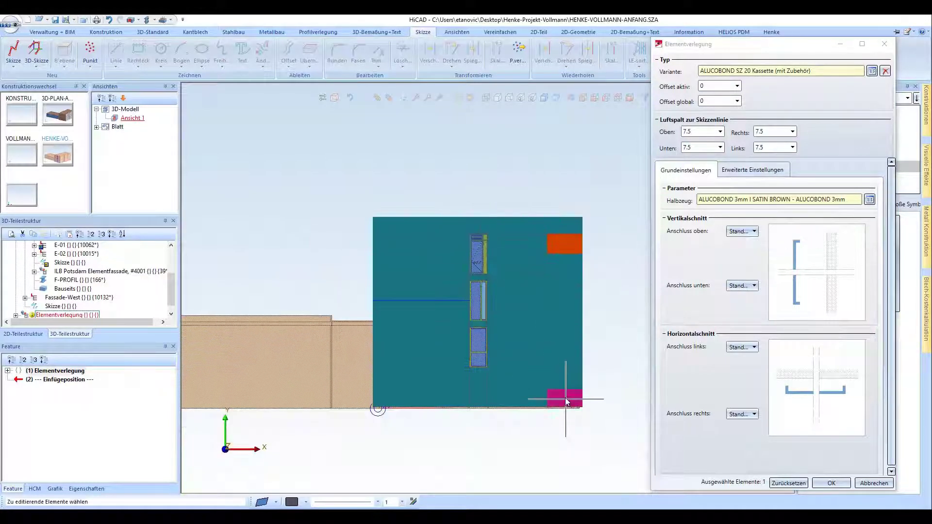
{"action": "left_click", "coordinate": [565, 398]}
{"action": "left_click_drag", "start_coordinate": [565, 398], "coordinate": [558, 208]}
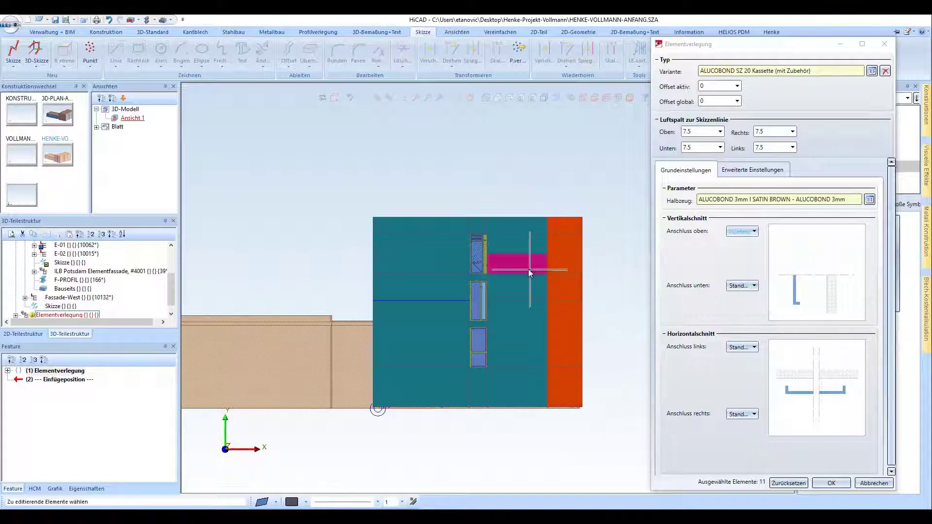
{"action": "middle_click_drag", "start_coordinate": [513, 273], "coordinate": [485, 281]}
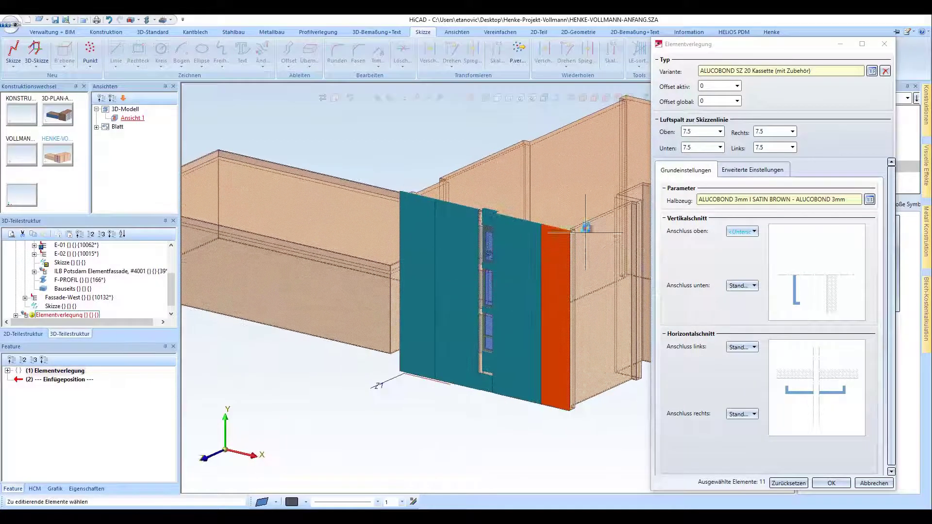
{"action": "scroll", "coordinate": [606, 218], "scroll_direction": "up", "scroll_amount": 4}
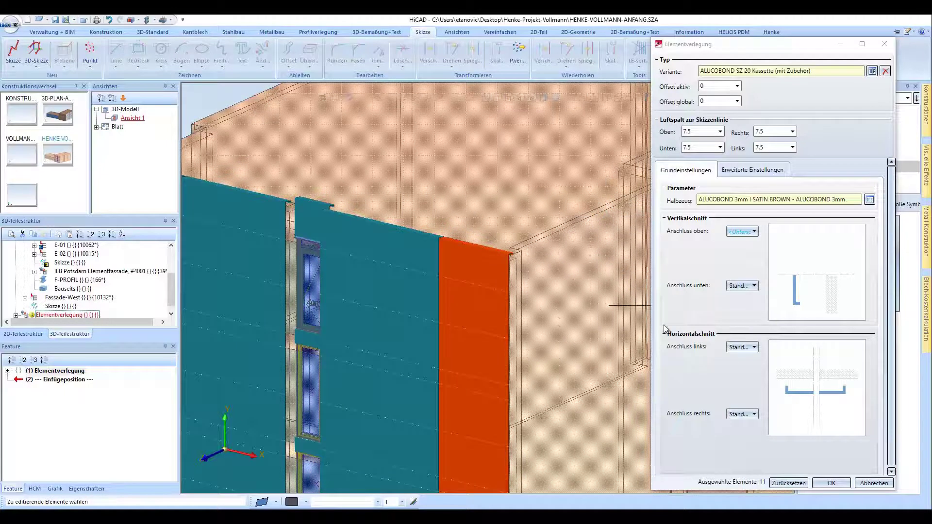
{"action": "left_click", "coordinate": [738, 414]}
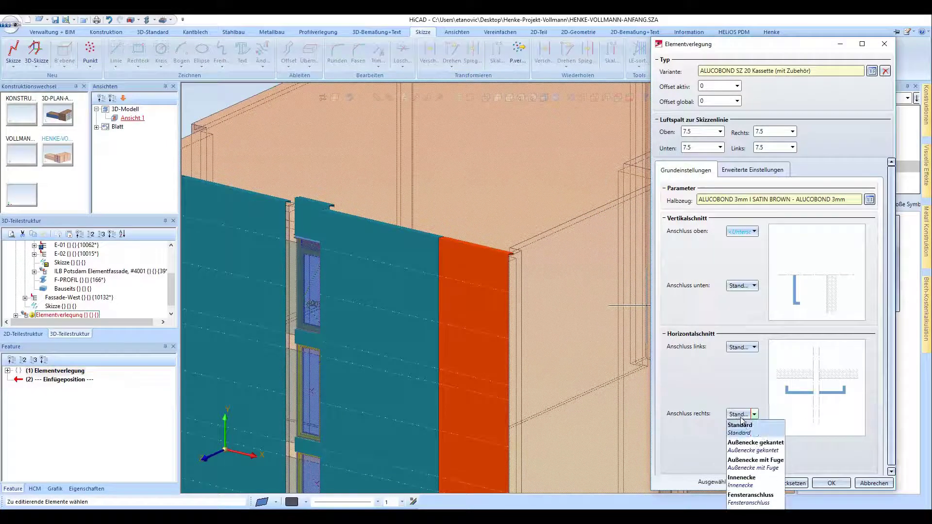
{"action": "left_click", "coordinate": [754, 443]}
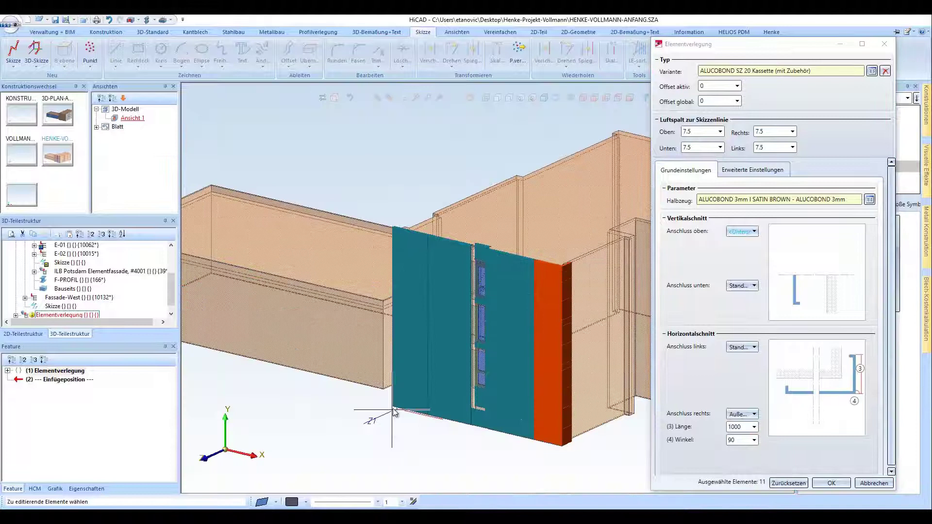
Step: Give the left-hand cassette column a left Außenecke gekantet connection, length 1000, angle 90
{"action": "left_click", "coordinate": [404, 407]}
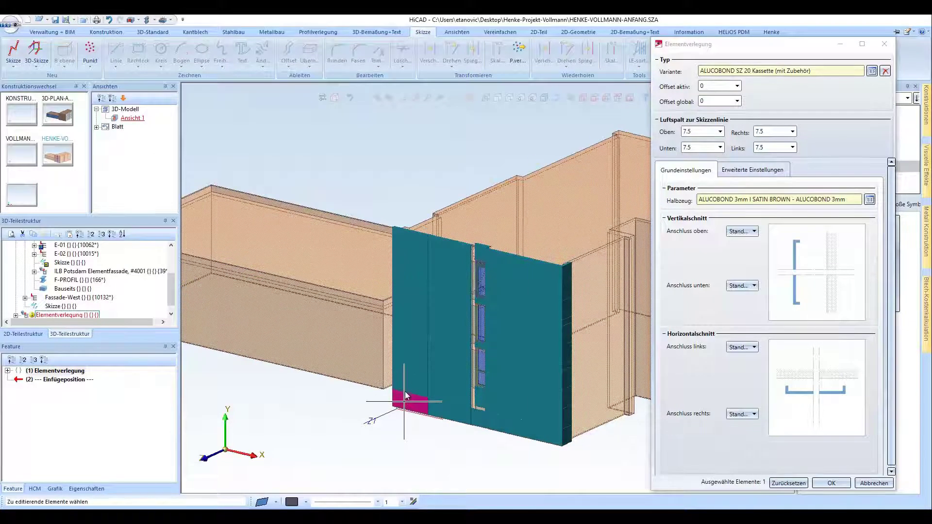
{"action": "left_click_drag", "start_coordinate": [404, 401], "coordinate": [396, 201]}
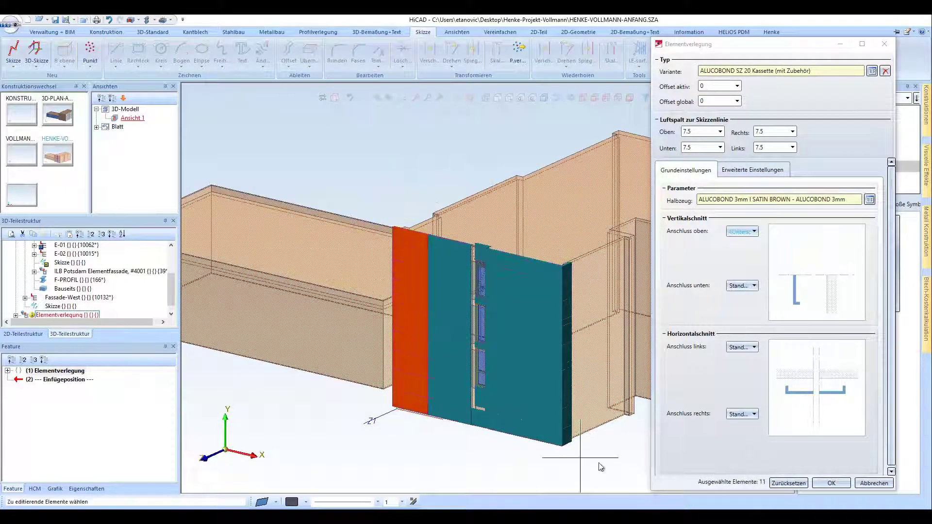
{"action": "left_click", "coordinate": [738, 349]}
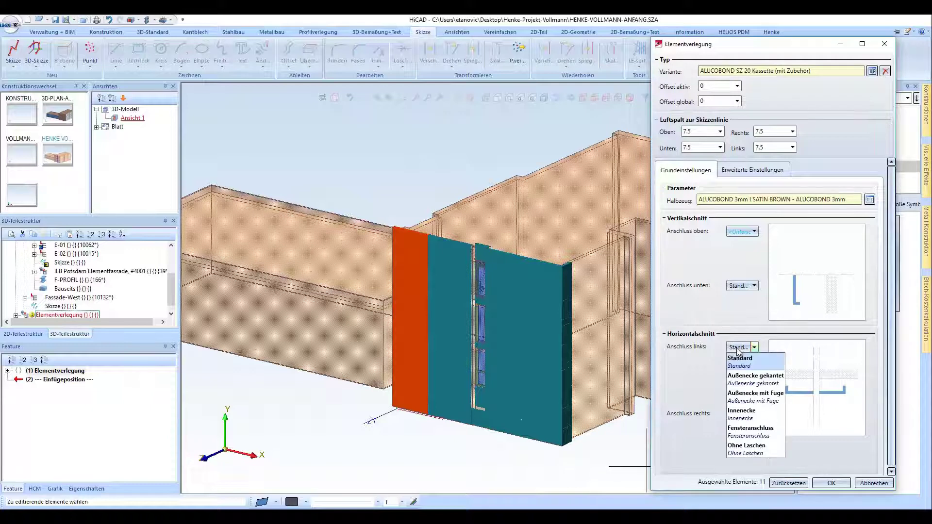
{"action": "left_click", "coordinate": [752, 377]}
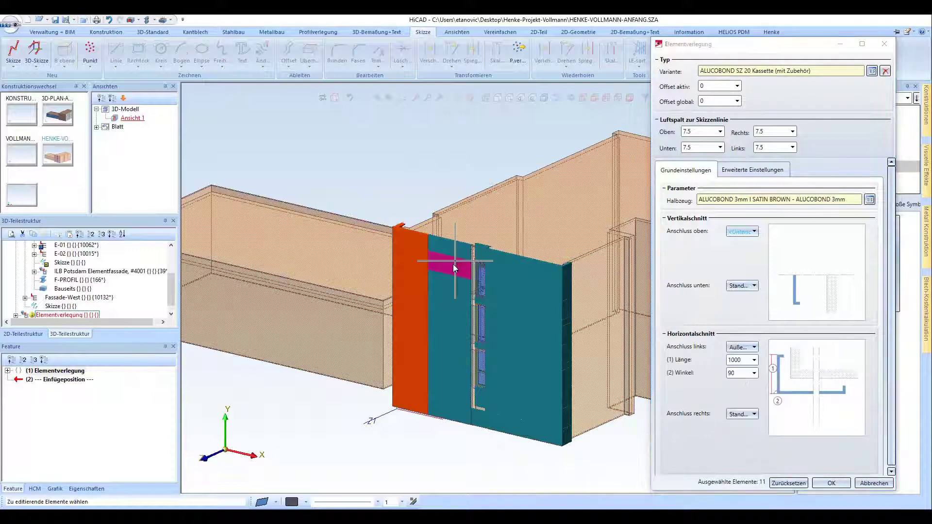
{"action": "middle_click_drag", "start_coordinate": [414, 276], "coordinate": [443, 266]}
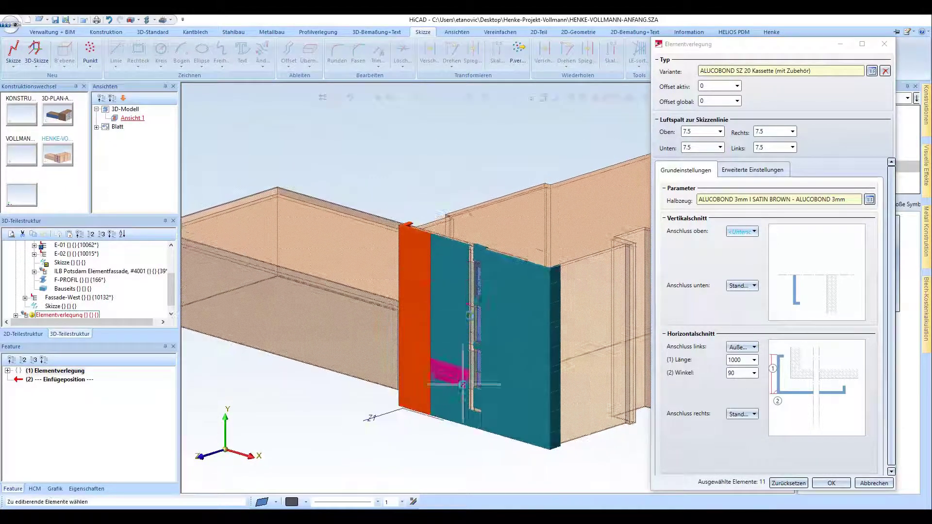
{"action": "scroll", "coordinate": [460, 383], "scroll_direction": "up", "scroll_amount": 3}
{"action": "left_click", "coordinate": [456, 443]}
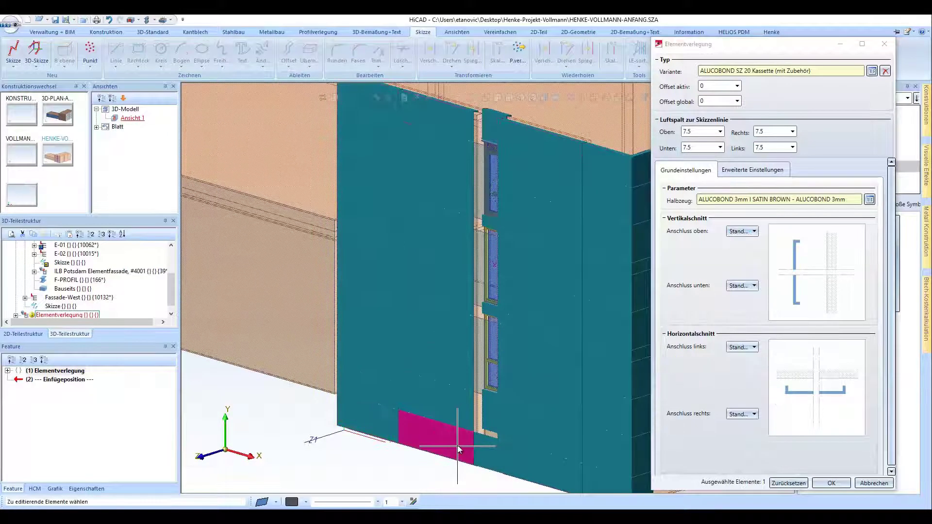
Step: Give the column left of the windows a right Außenecke gekantet connection, length 450
{"action": "left_click_drag", "start_coordinate": [460, 321], "coordinate": [457, 165]}
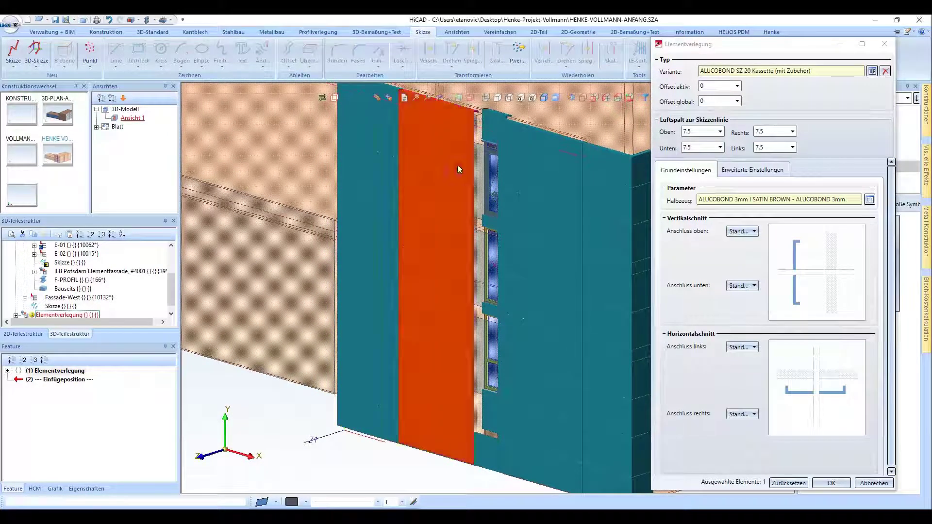
{"action": "left_click", "coordinate": [747, 415]}
{"action": "left_click", "coordinate": [755, 443]}
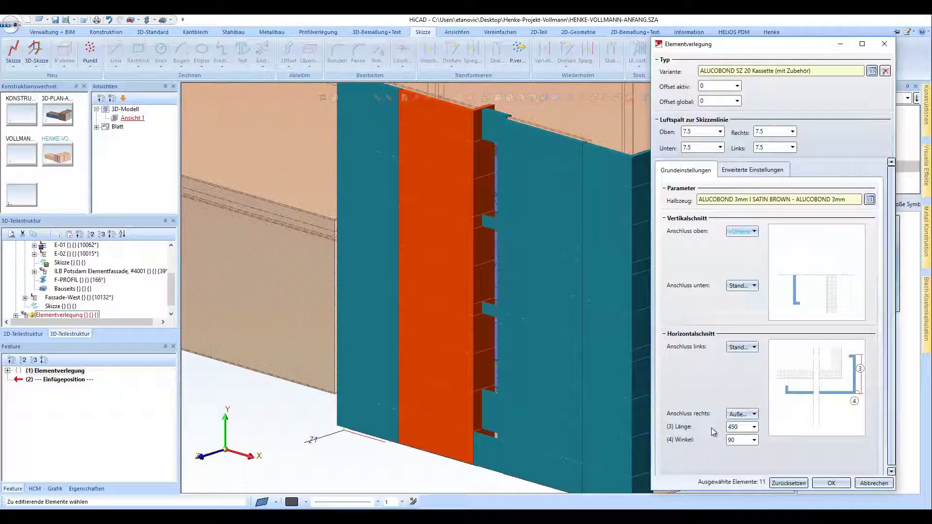
{"action": "key", "text": "Return"}
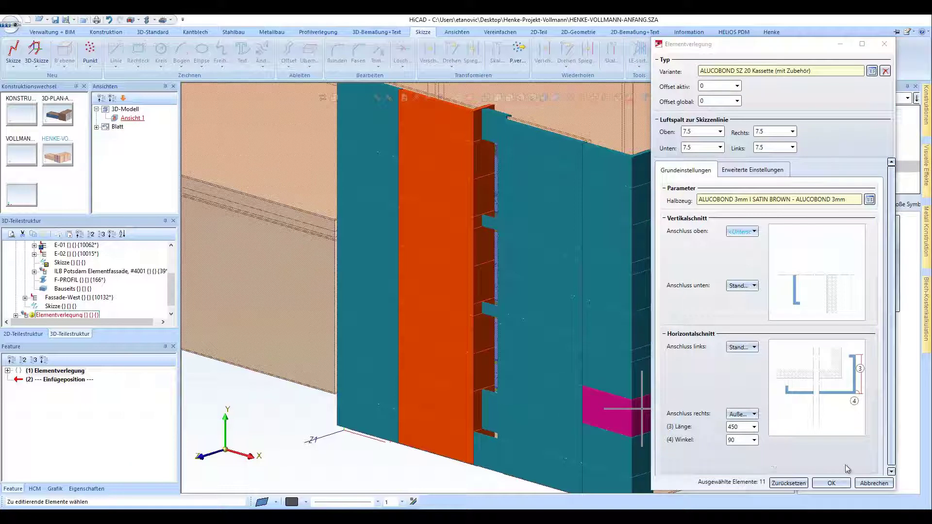
Step: Give the column right of the windows a left Außenecke gekantet connection, length 450, angle 90
{"action": "left_click", "coordinate": [526, 460]}
{"action": "left_click_drag", "start_coordinate": [521, 455], "coordinate": [520, 125]}
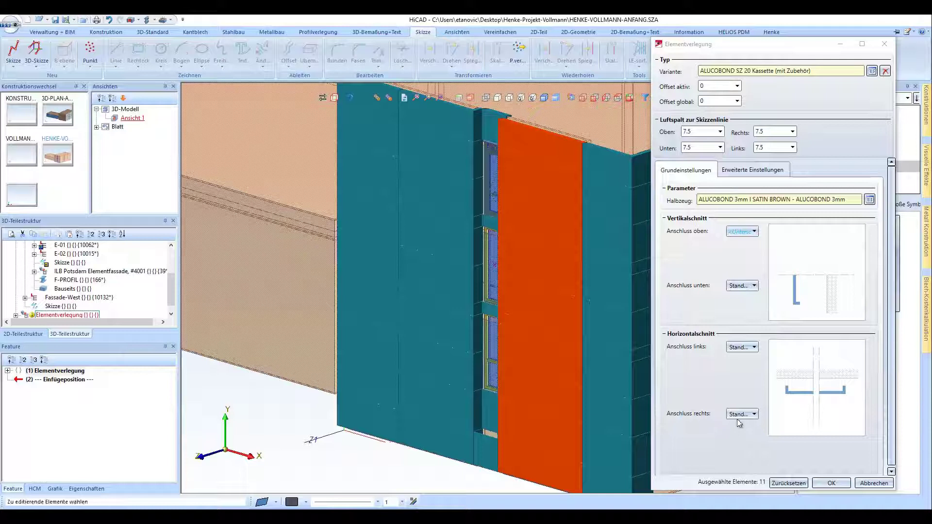
{"action": "left_click", "coordinate": [754, 347]}
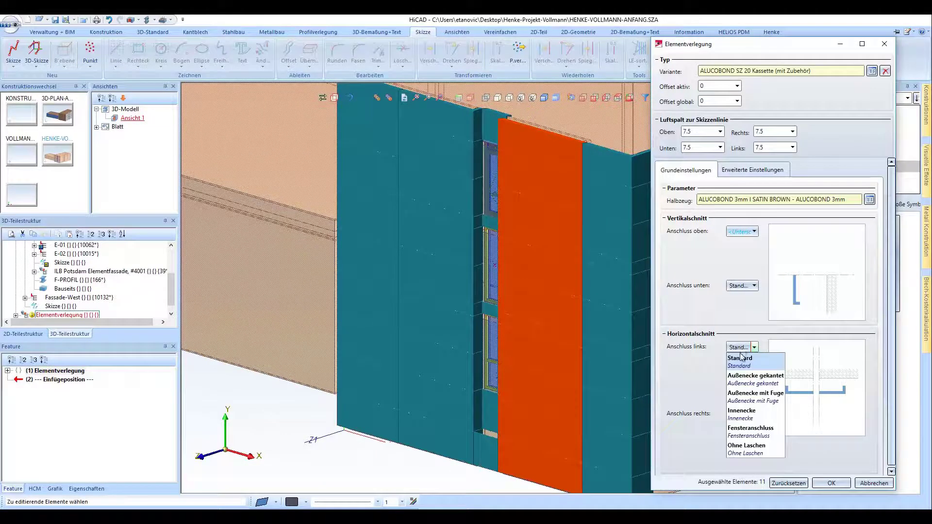
{"action": "left_click", "coordinate": [743, 383]}
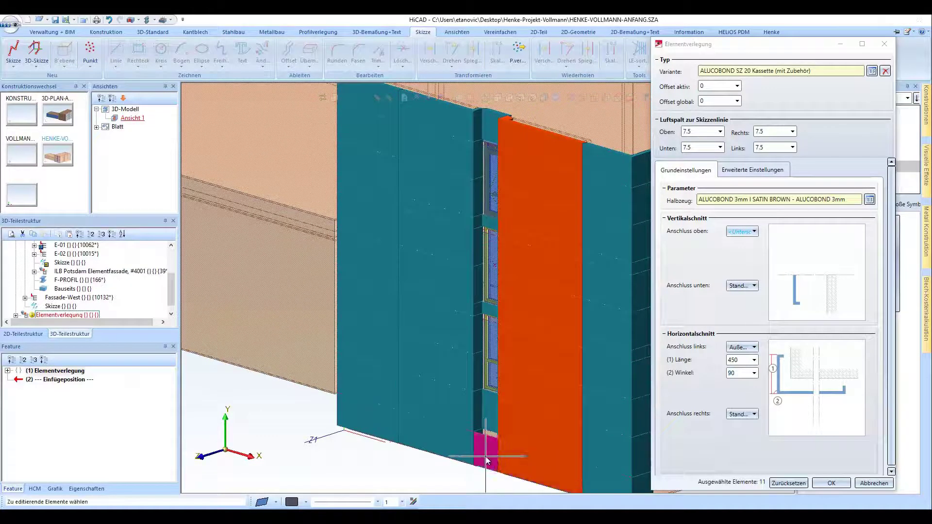
{"action": "scroll", "coordinate": [398, 278], "scroll_direction": "down", "scroll_amount": 3}
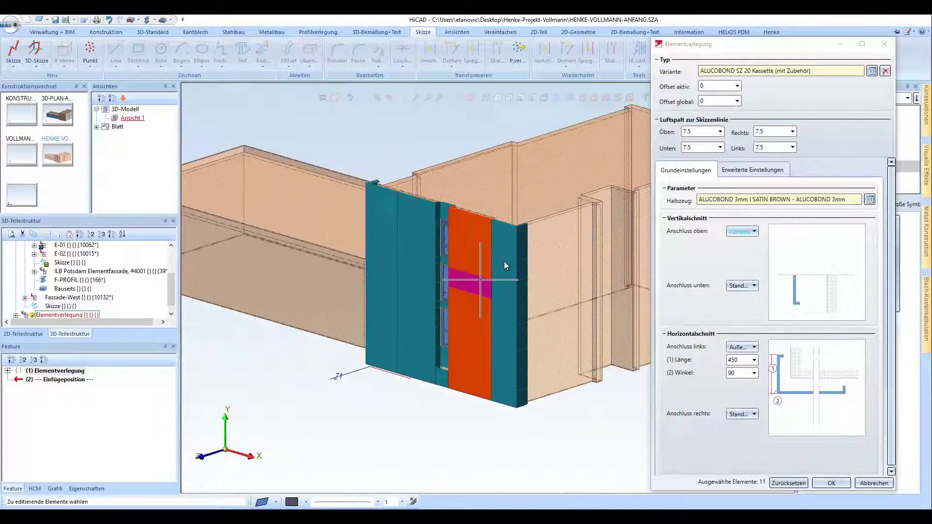
{"action": "scroll", "coordinate": [504, 265], "scroll_direction": "up", "scroll_amount": 3}
{"action": "middle_click_drag", "start_coordinate": [452, 269], "coordinate": [551, 273]}
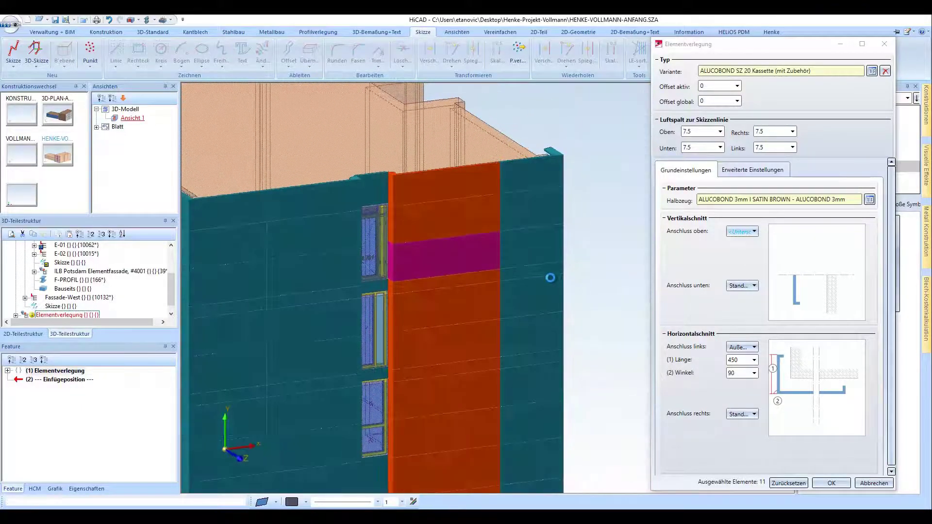
{"action": "left_click", "coordinate": [526, 278]}
{"action": "scroll", "coordinate": [331, 319], "scroll_direction": "up", "scroll_amount": 3}
{"action": "scroll", "coordinate": [331, 319], "scroll_direction": "down", "scroll_amount": 3}
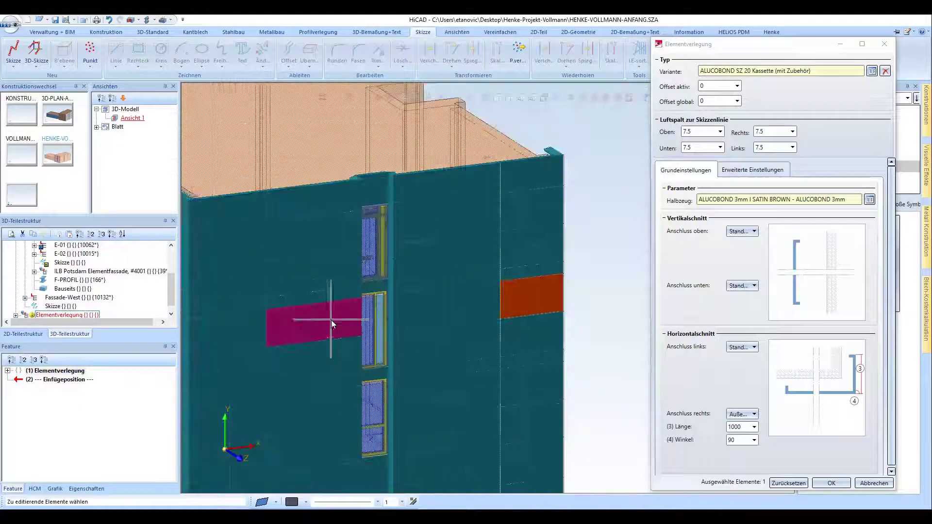
{"action": "middle_click_drag", "start_coordinate": [447, 312], "coordinate": [425, 322]}
{"action": "scroll", "coordinate": [426, 325], "scroll_direction": "down", "scroll_amount": 2}
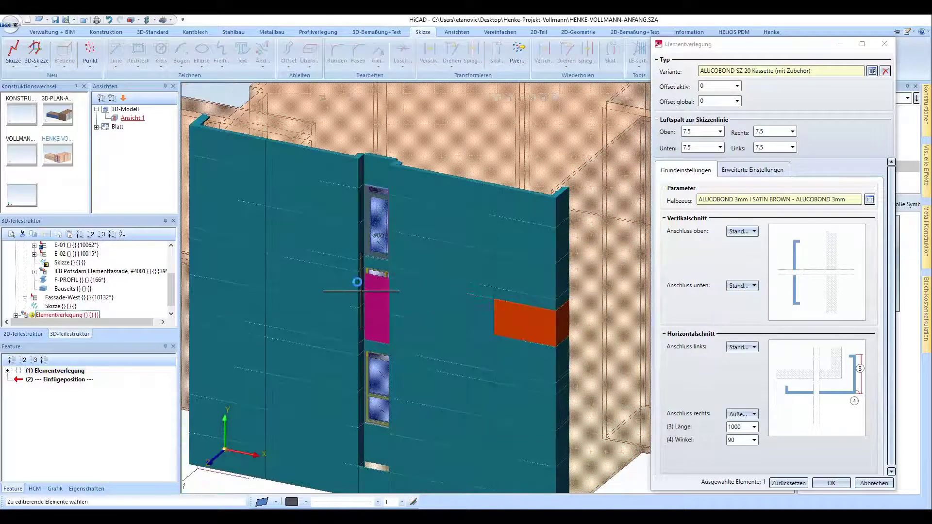
{"action": "scroll", "coordinate": [362, 266], "scroll_direction": "up", "scroll_amount": 5}
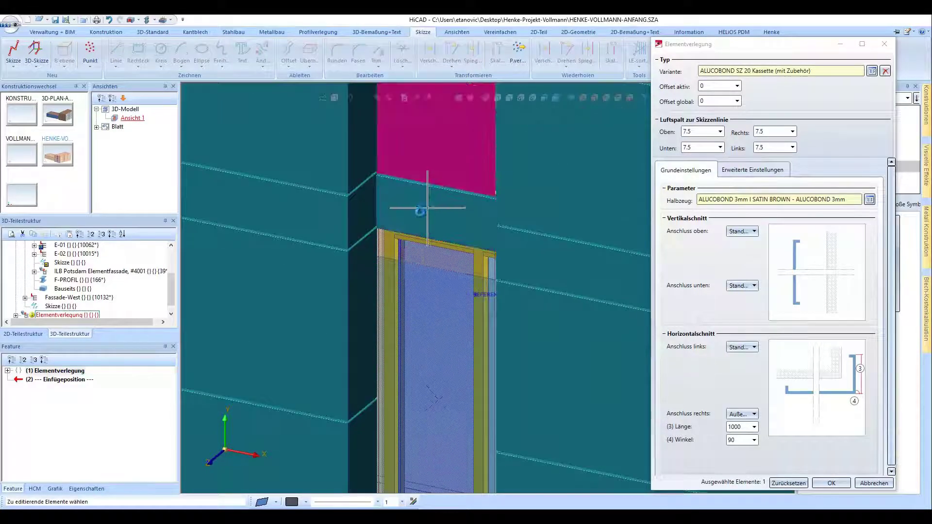
Step: For the cassette above the window, remove the top connection and set the bottom to Fensteranschluss, length 200
{"action": "left_click", "coordinate": [428, 208]}
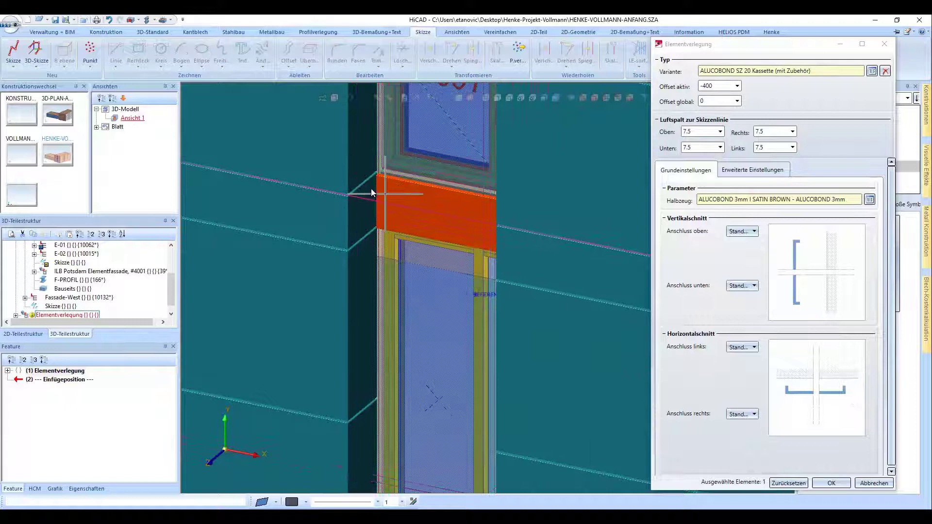
{"action": "scroll", "coordinate": [406, 177], "scroll_direction": "up", "scroll_amount": 2}
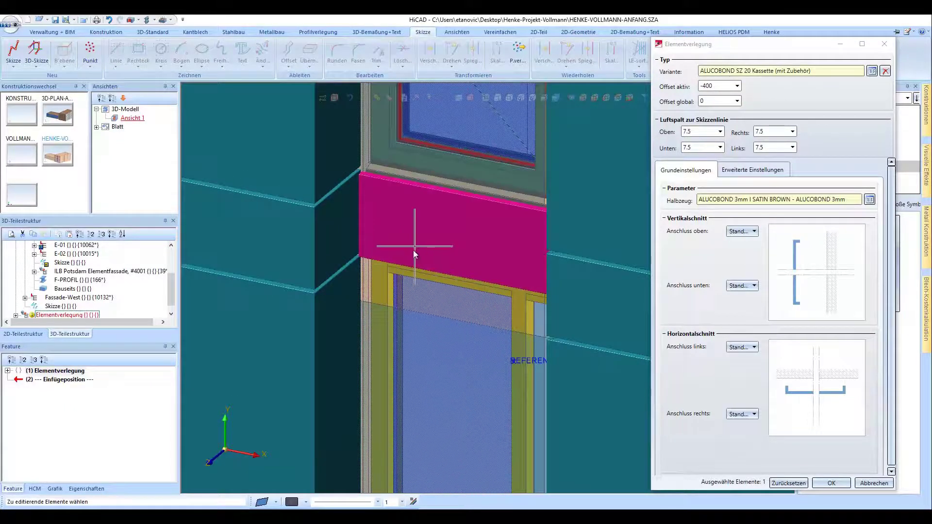
{"action": "left_click", "coordinate": [739, 235]}
{"action": "left_click", "coordinate": [749, 321]}
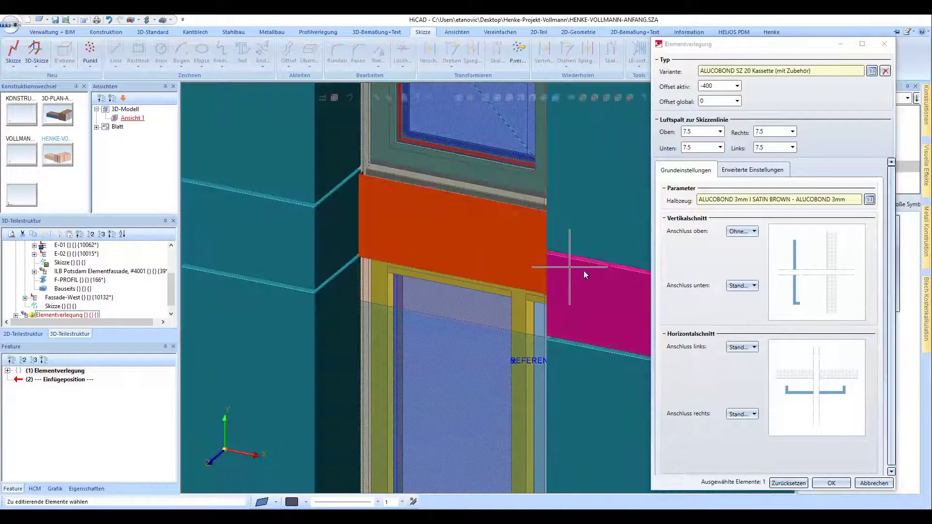
{"action": "left_click", "coordinate": [749, 287]}
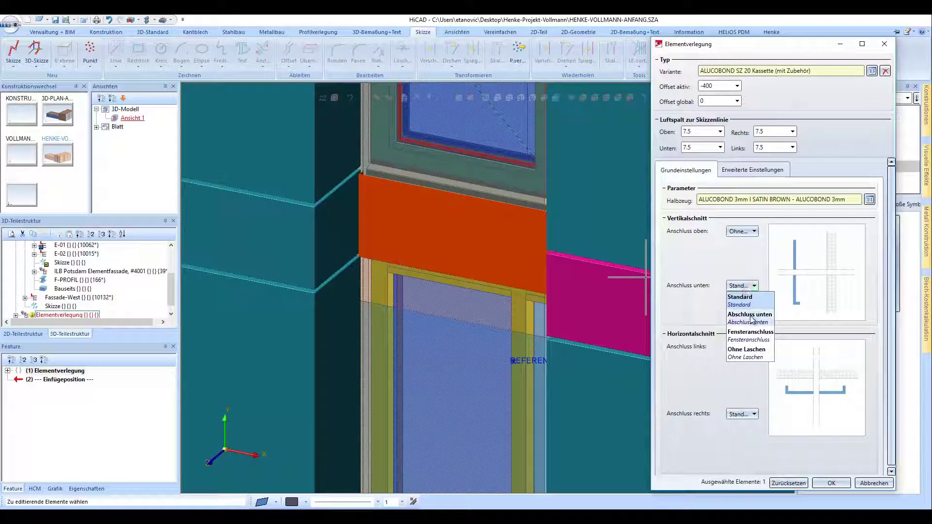
{"action": "left_click", "coordinate": [747, 338]}
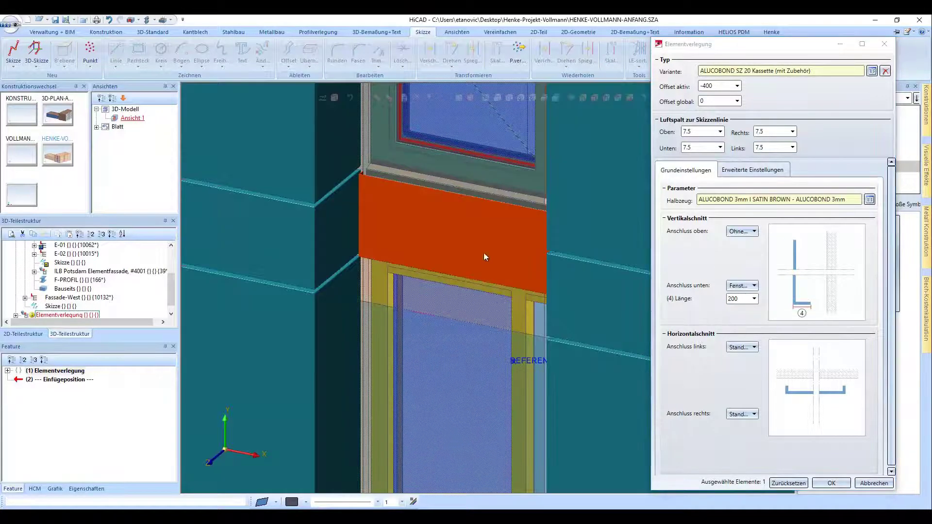
{"action": "scroll", "coordinate": [453, 240], "scroll_direction": "down", "scroll_amount": 2}
{"action": "scroll", "coordinate": [453, 240], "scroll_direction": "down", "scroll_amount": 3}
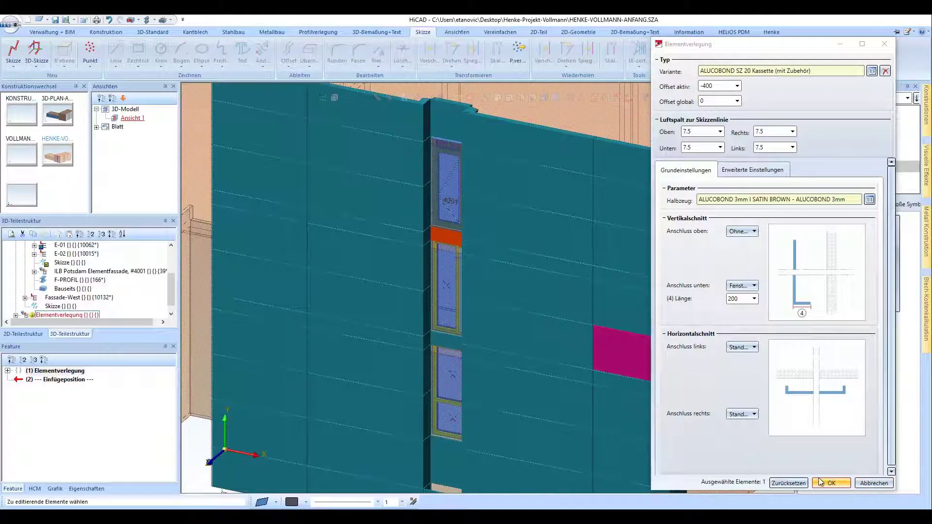
Step: Confirm the cassette placement and shift the vertical sketch line slightly right with Draggen
{"action": "left_click", "coordinate": [829, 483]}
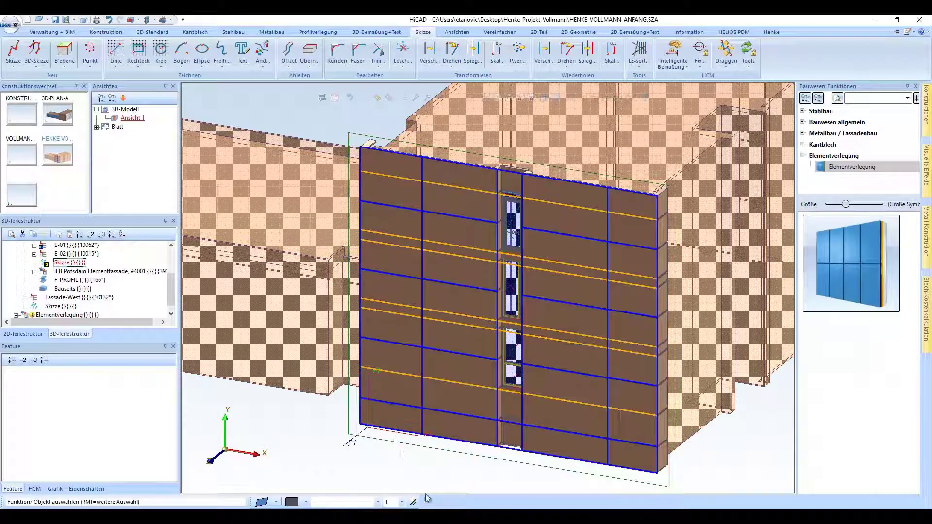
{"action": "scroll", "coordinate": [418, 154], "scroll_direction": "up", "scroll_amount": 3}
{"action": "left_click", "coordinate": [726, 48]}
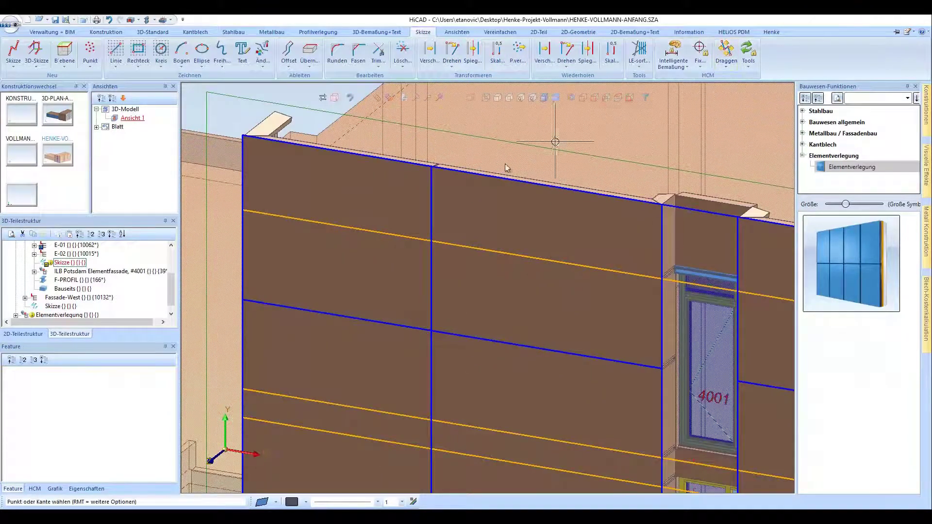
{"action": "left_click", "coordinate": [431, 198]}
{"action": "left_click", "coordinate": [439, 198]}
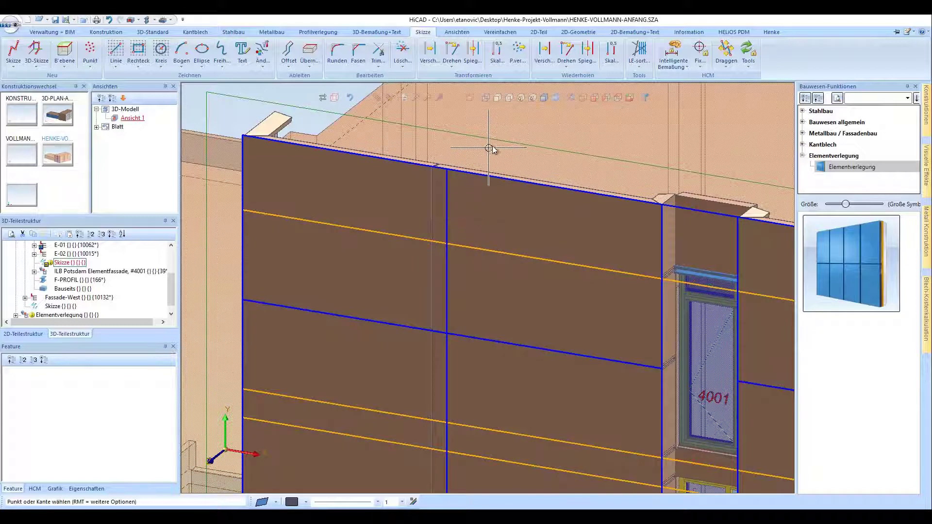
Step: Recalculate the Elementverlegung with Neuberechnung so the cassettes follow the moved line
{"action": "left_click", "coordinate": [85, 314]}
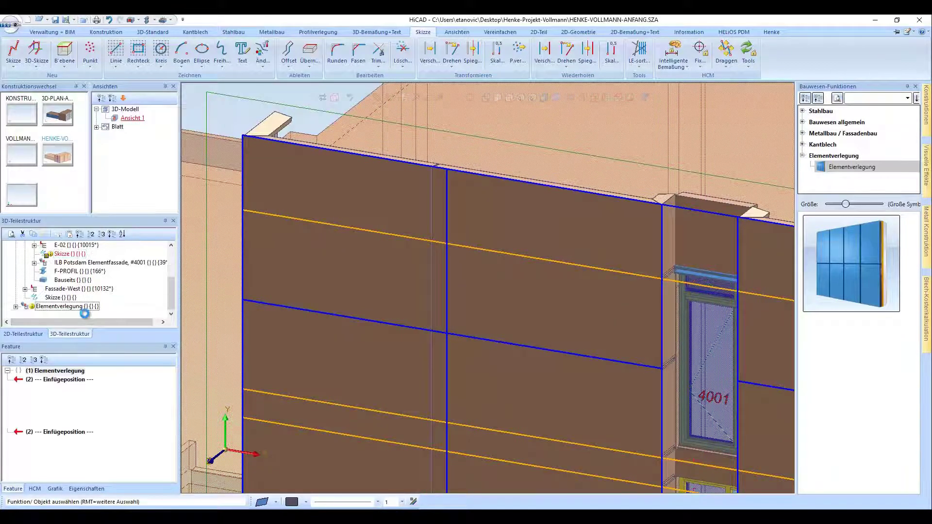
{"action": "right_click", "coordinate": [54, 450]}
{"action": "left_click", "coordinate": [104, 335]}
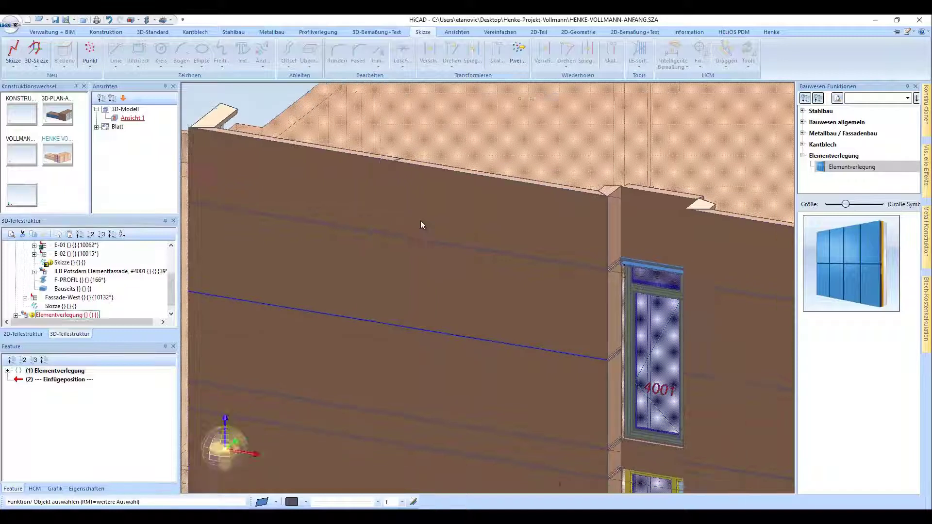
{"action": "scroll", "coordinate": [420, 216], "scroll_direction": "up", "scroll_amount": 3}
{"action": "scroll", "coordinate": [420, 216], "scroll_direction": "down", "scroll_amount": 3}
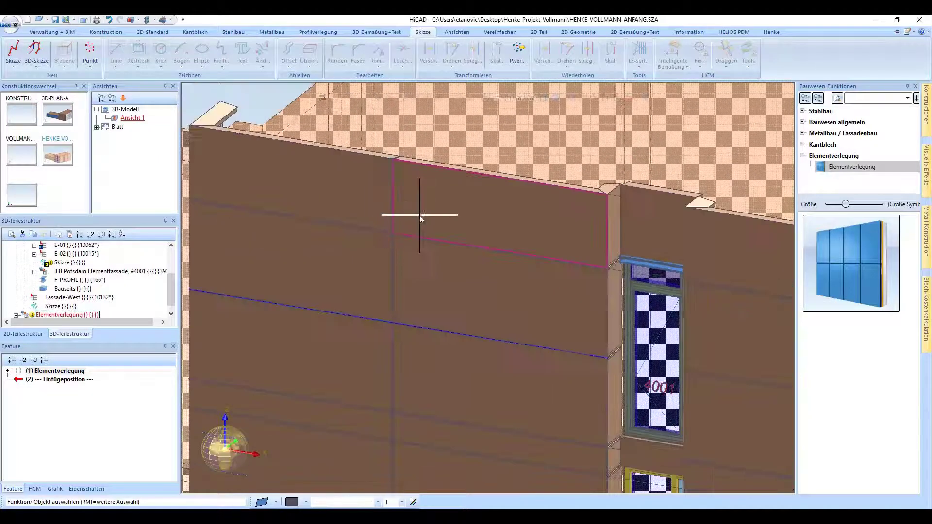
{"action": "scroll", "coordinate": [353, 160], "scroll_direction": "down", "scroll_amount": 3}
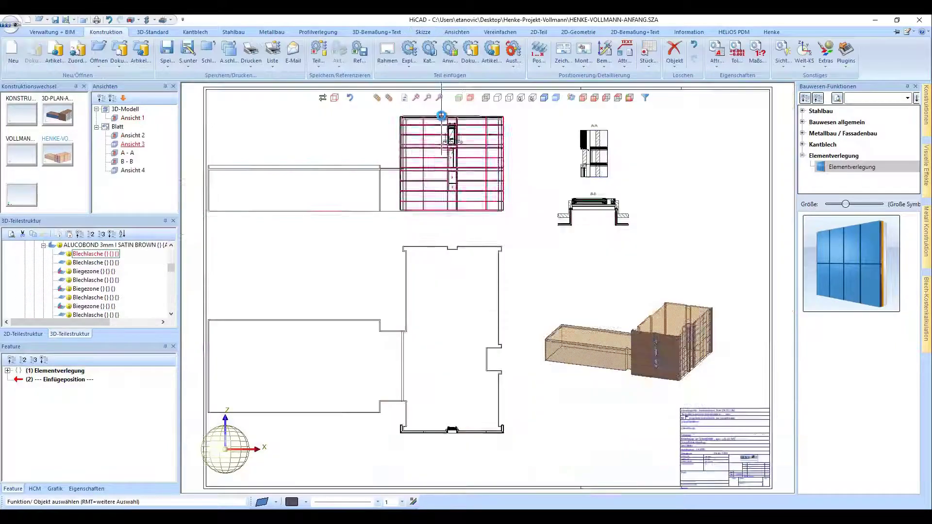
Step: Rotate section A-A into a 3-D view and pick the cassette panel beneath the window sill
{"action": "scroll", "coordinate": [553, 208], "scroll_direction": "up", "scroll_amount": 5}
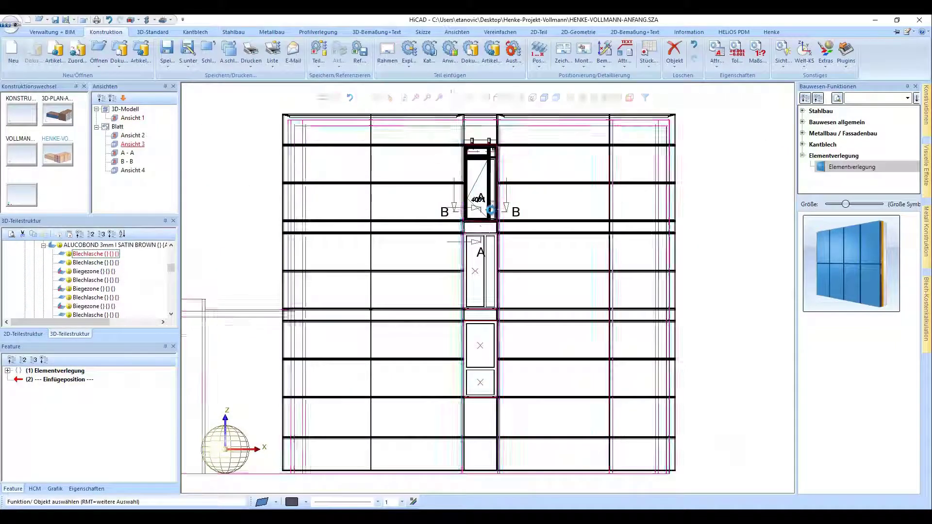
{"action": "scroll", "coordinate": [333, 239], "scroll_direction": "down", "scroll_amount": 5}
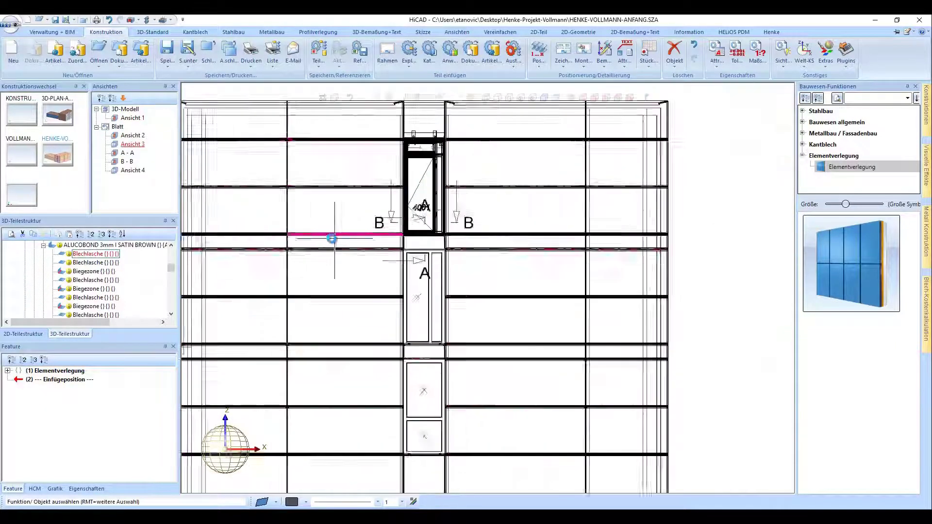
{"action": "scroll", "coordinate": [589, 253], "scroll_direction": "up", "scroll_amount": 5}
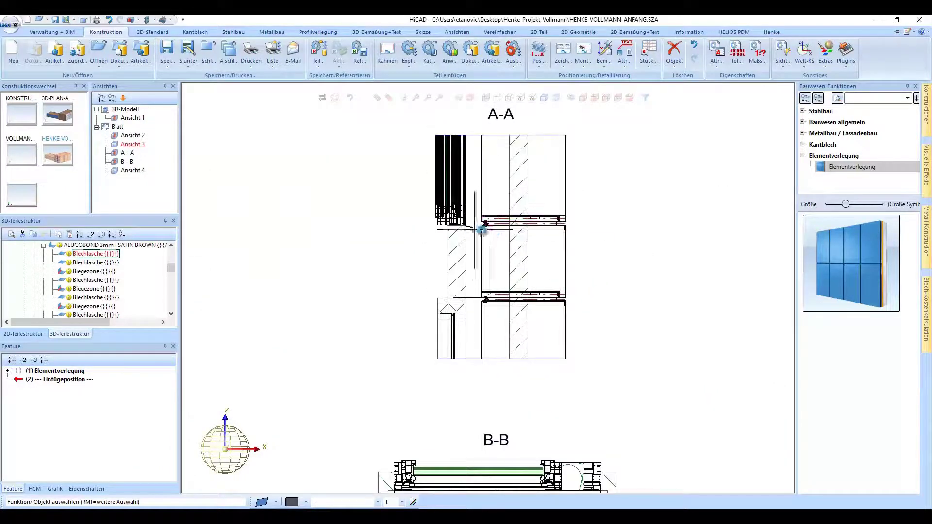
{"action": "middle_click_drag", "start_coordinate": [507, 231], "coordinate": [465, 235]}
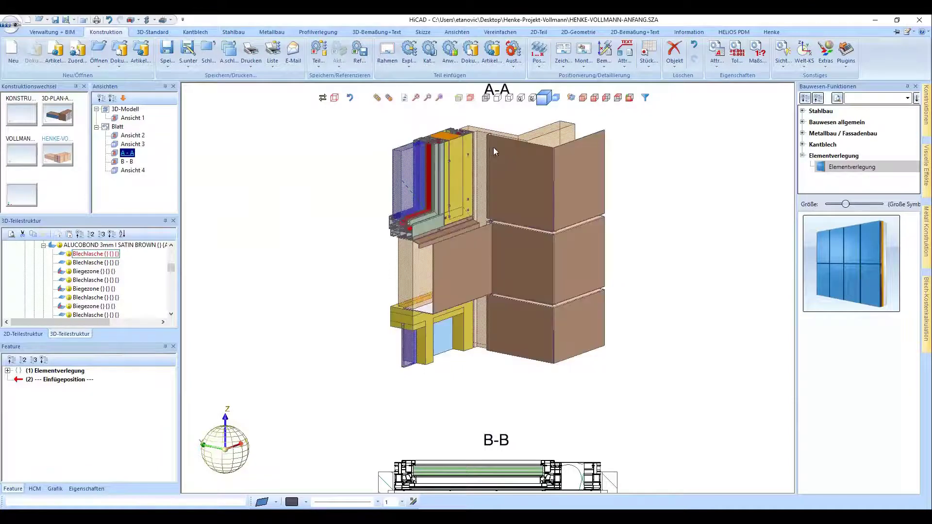
{"action": "scroll", "coordinate": [431, 237], "scroll_direction": "up", "scroll_amount": 6}
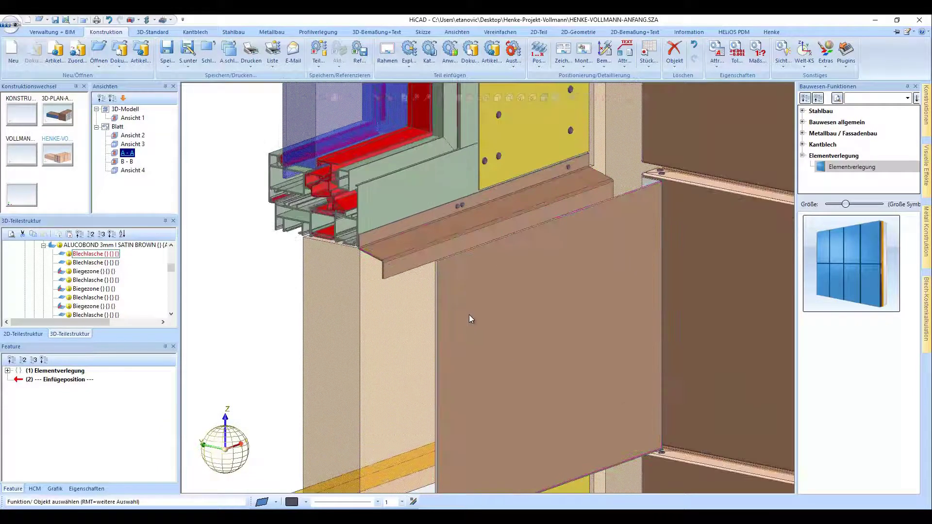
{"action": "left_click", "coordinate": [469, 314]}
{"action": "scroll", "coordinate": [482, 318], "scroll_direction": "up", "scroll_amount": 5}
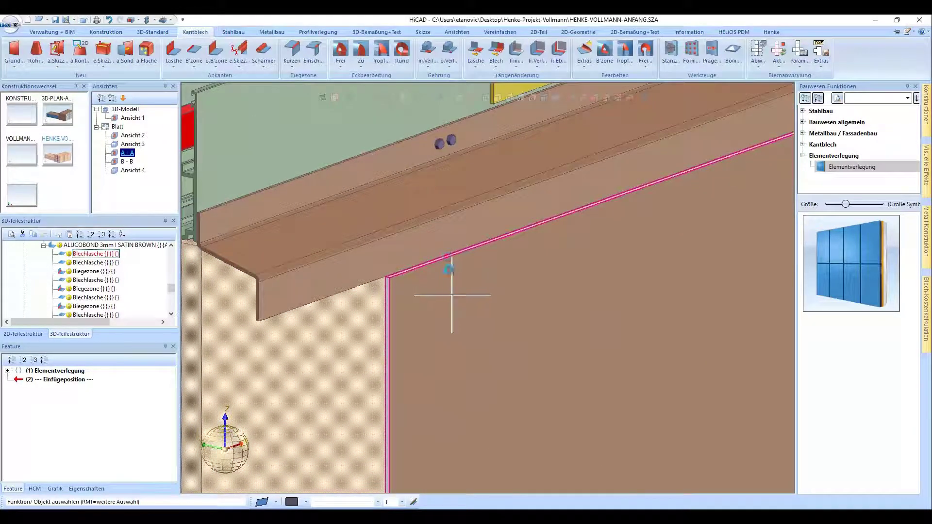
Step: Add a 20-long Lasche at 80° with 'Kürzen, außen' fitting on the cassette's top outer edge
{"action": "left_click", "coordinate": [174, 52]}
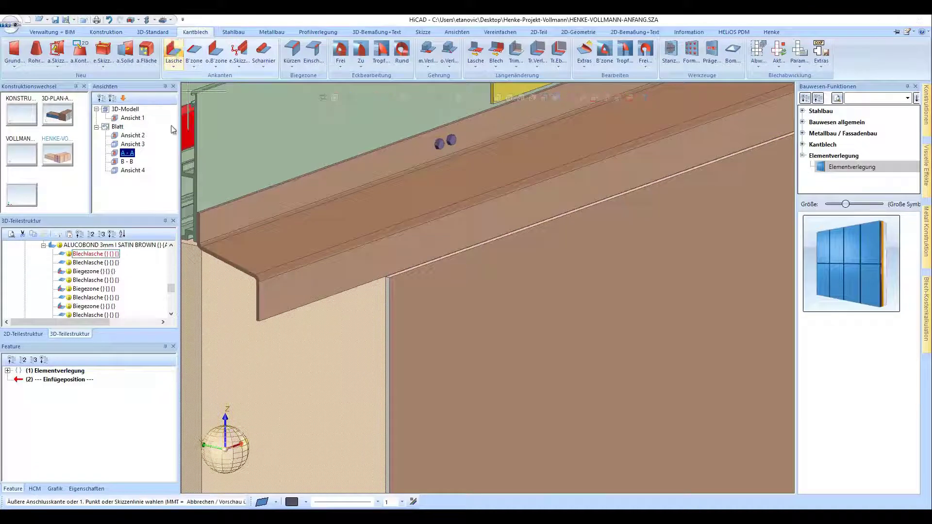
{"action": "left_click", "coordinate": [151, 265]}
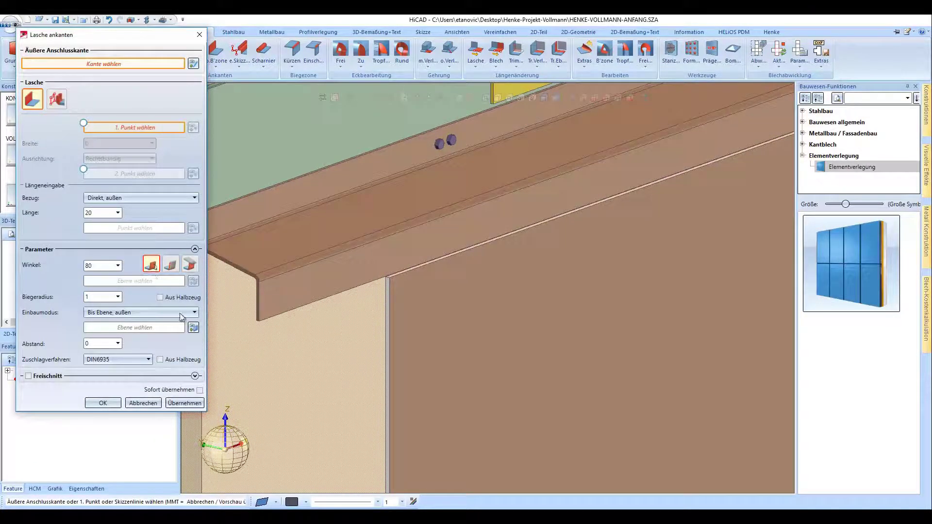
{"action": "left_click", "coordinate": [193, 328]}
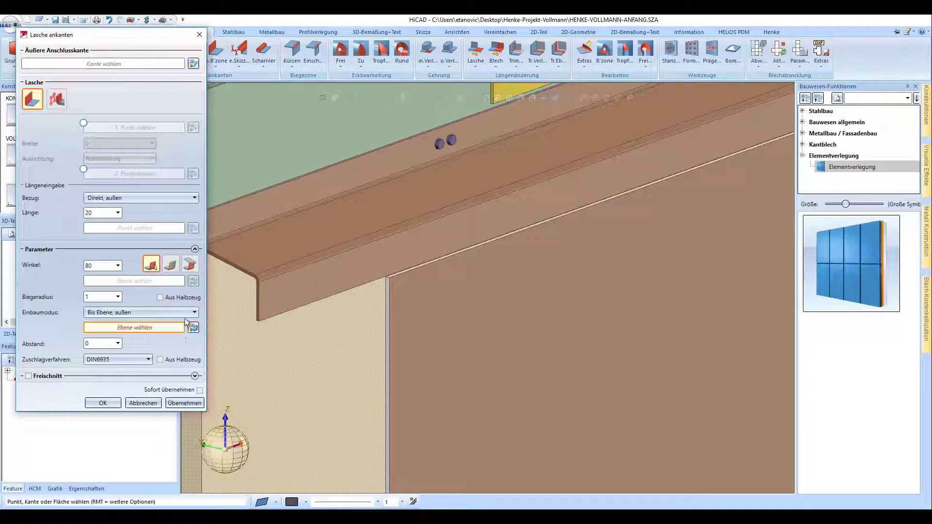
{"action": "left_click", "coordinate": [192, 312]}
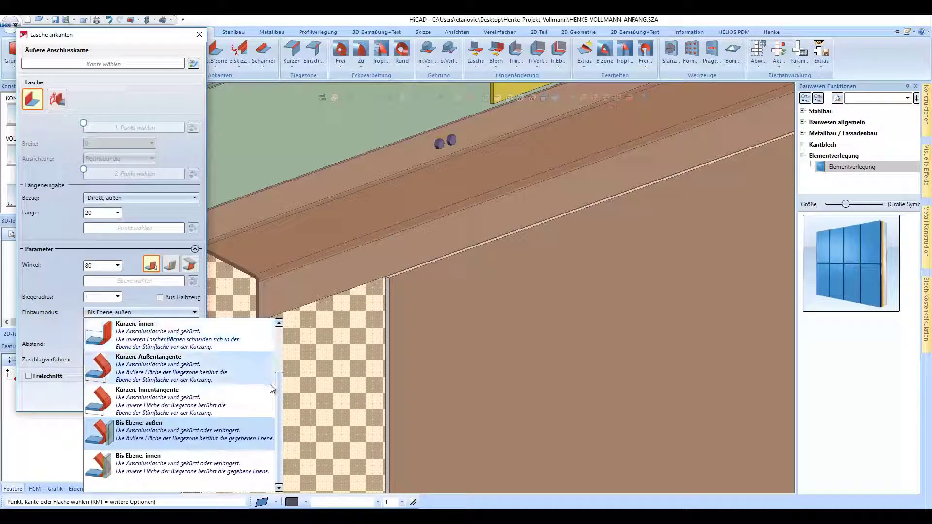
{"action": "scroll", "coordinate": [280, 377], "scroll_direction": "up", "scroll_amount": 2}
{"action": "left_click", "coordinate": [139, 360]}
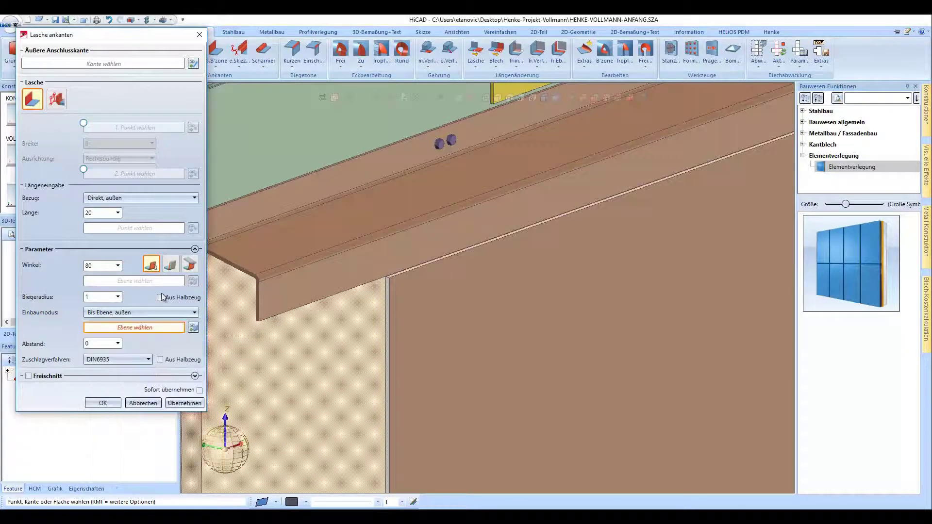
{"action": "left_click", "coordinate": [193, 64]}
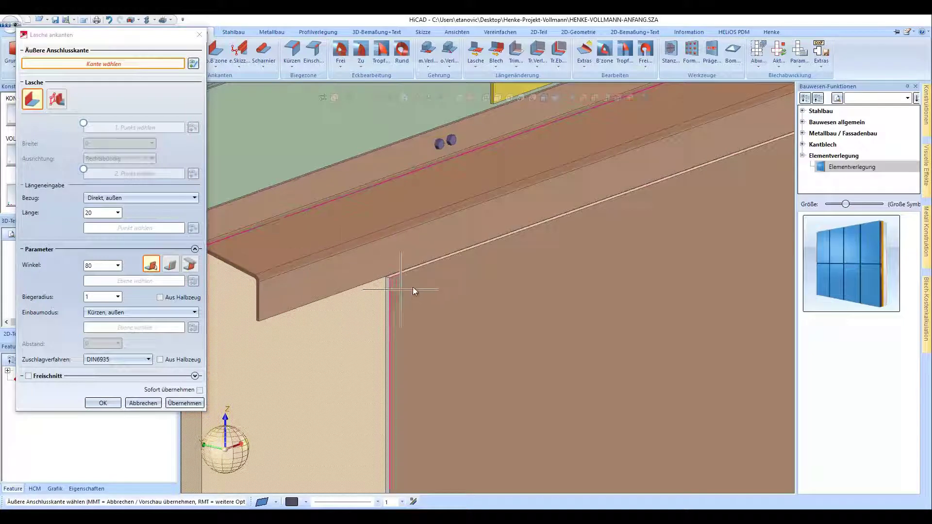
{"action": "left_click", "coordinate": [420, 270]}
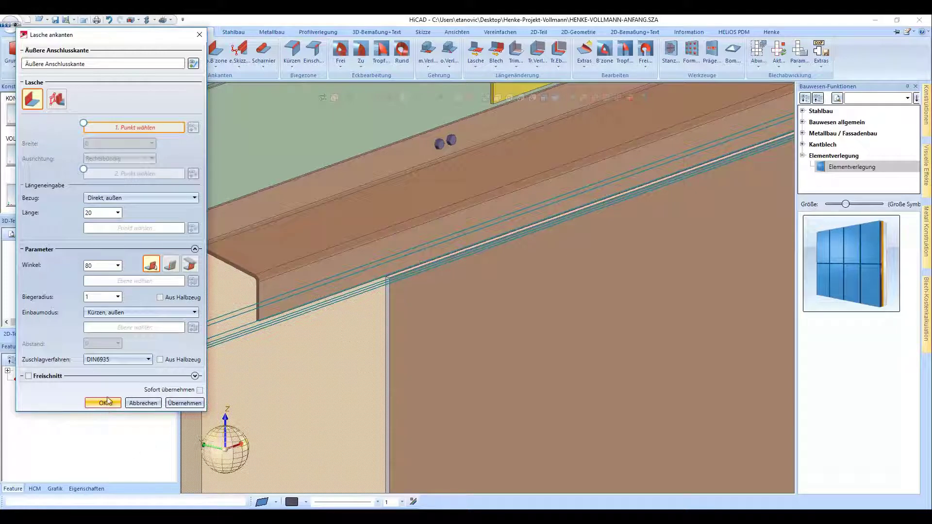
{"action": "key", "text": "Return"}
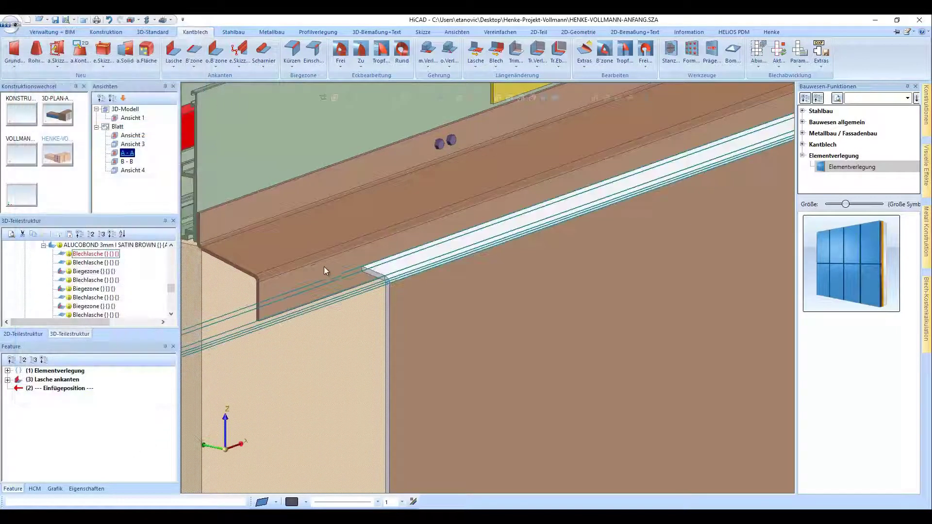
Step: Display section B-B as a 3-D view and orbit in close to the new sill flange
{"action": "scroll", "coordinate": [365, 289], "scroll_direction": "down", "scroll_amount": 1}
{"action": "scroll", "coordinate": [362, 295], "scroll_direction": "down", "scroll_amount": 4}
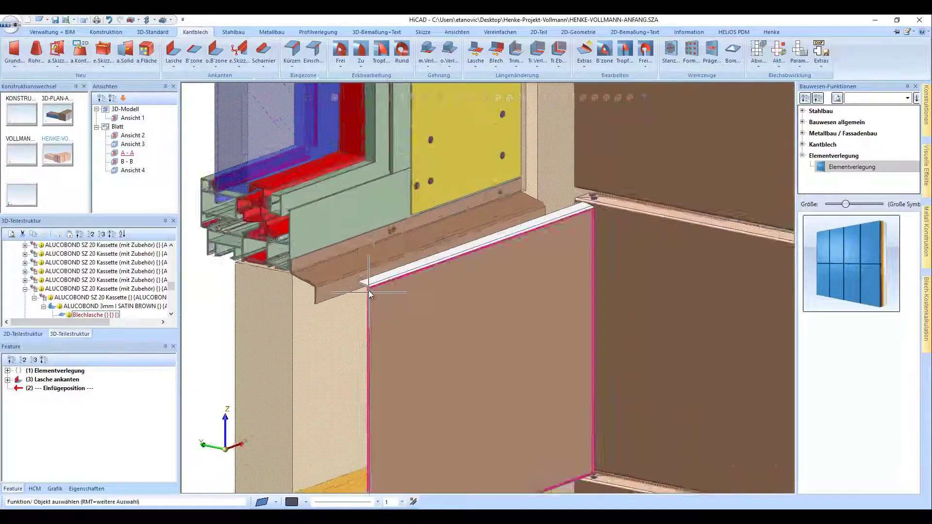
{"action": "scroll", "coordinate": [452, 225], "scroll_direction": "down", "scroll_amount": 5}
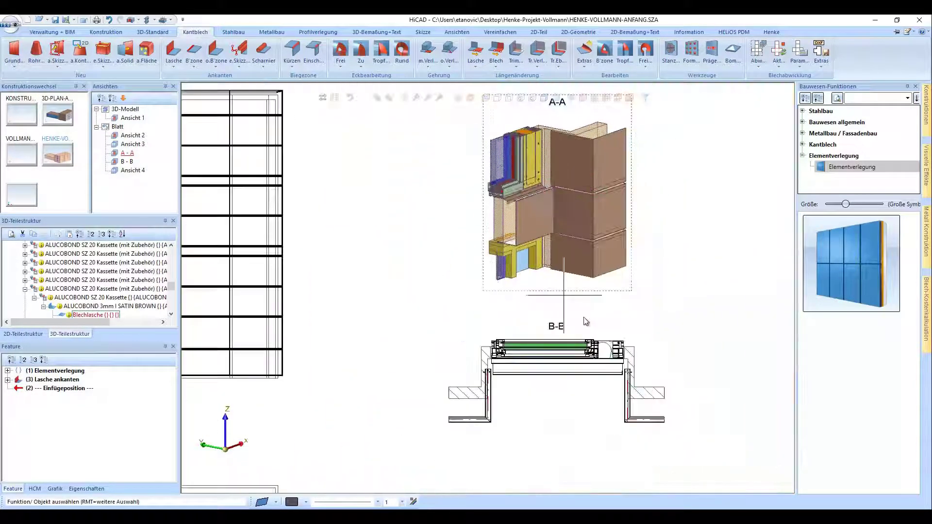
{"action": "left_click", "coordinate": [557, 322]}
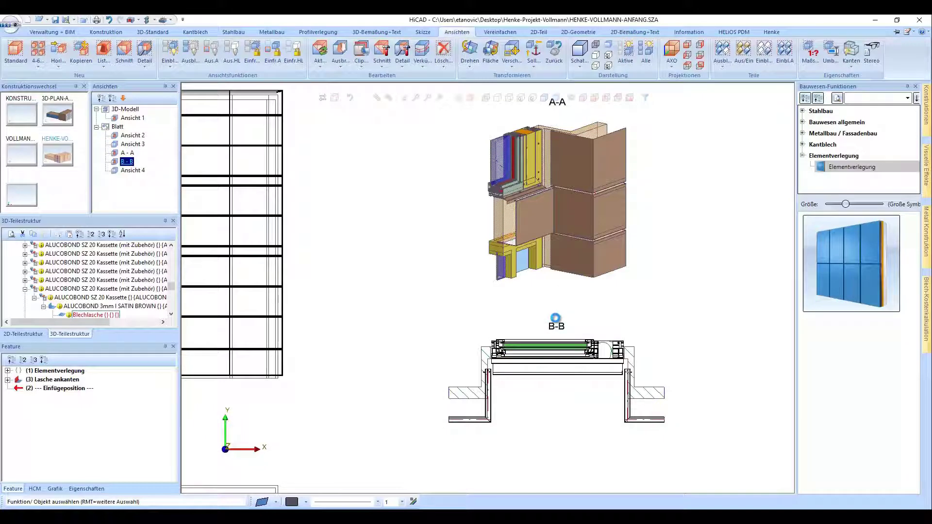
{"action": "right_click", "coordinate": [556, 320]}
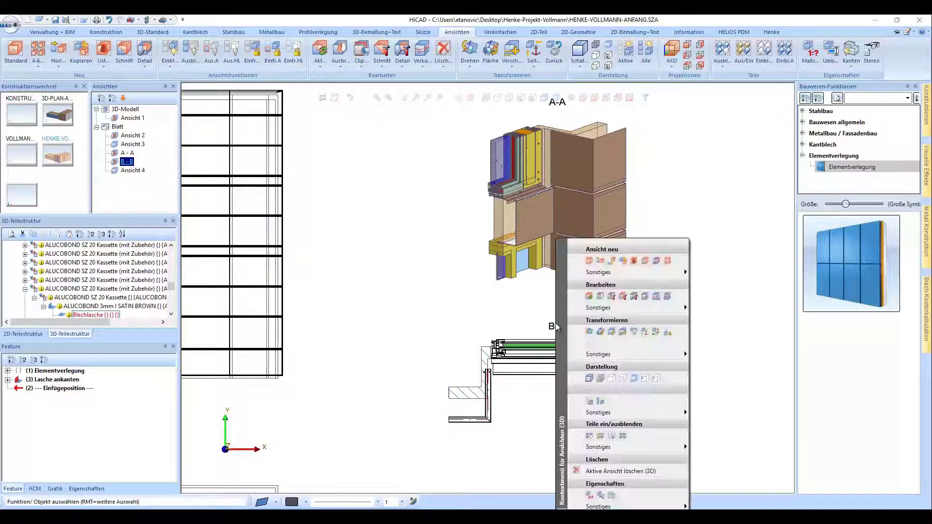
{"action": "left_click", "coordinate": [647, 333]}
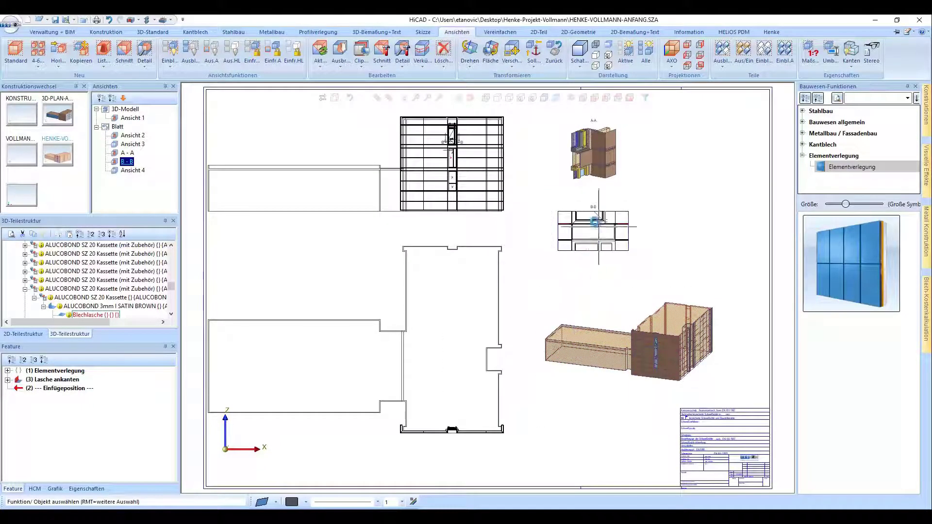
{"action": "scroll", "coordinate": [601, 240], "scroll_direction": "up", "scroll_amount": 3}
{"action": "middle_click_drag", "start_coordinate": [588, 243], "coordinate": [543, 254]}
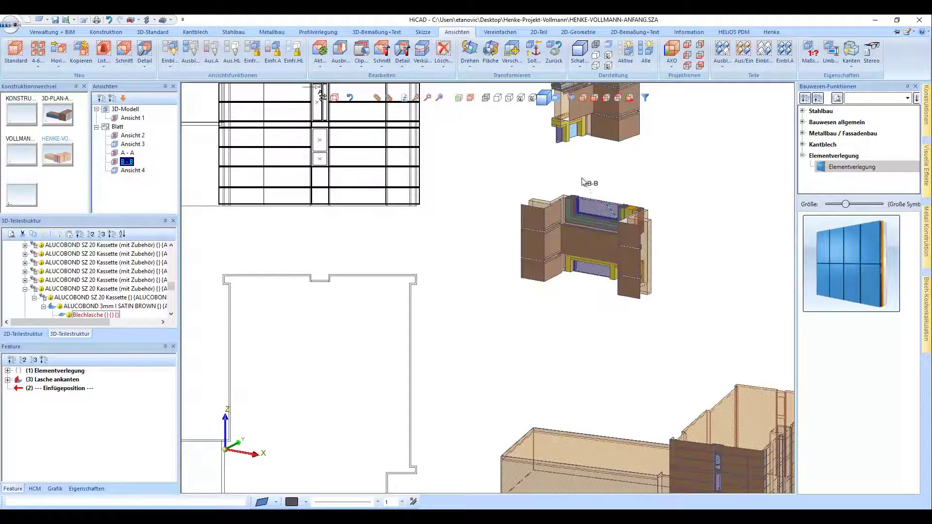
{"action": "scroll", "coordinate": [598, 222], "scroll_direction": "up", "scroll_amount": 3}
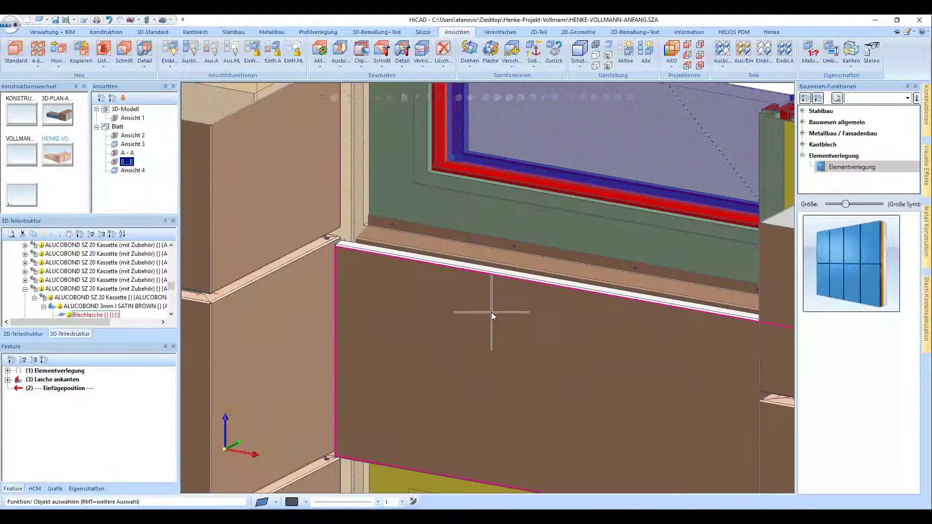
{"action": "middle_click_drag", "start_coordinate": [502, 319], "coordinate": [580, 323]}
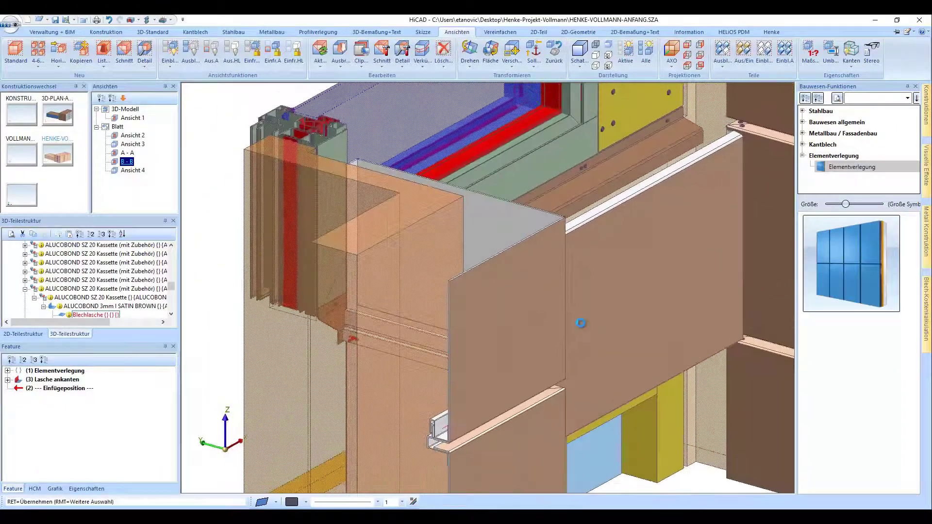
{"action": "scroll", "coordinate": [699, 194], "scroll_direction": "up", "scroll_amount": 3}
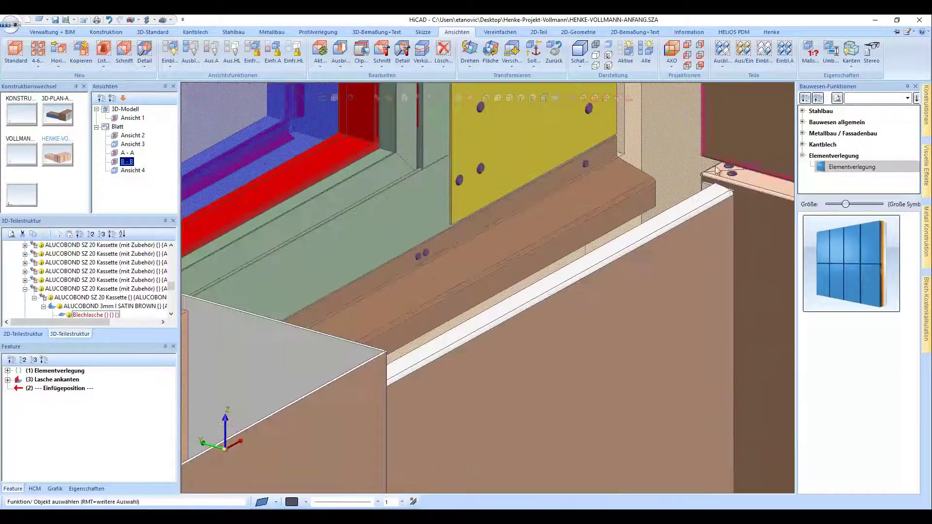
Step: Start a new Lasche on the white sill with angle by plane and 'Bis Ebene, außen' fitting
{"action": "left_click", "coordinate": [695, 207]}
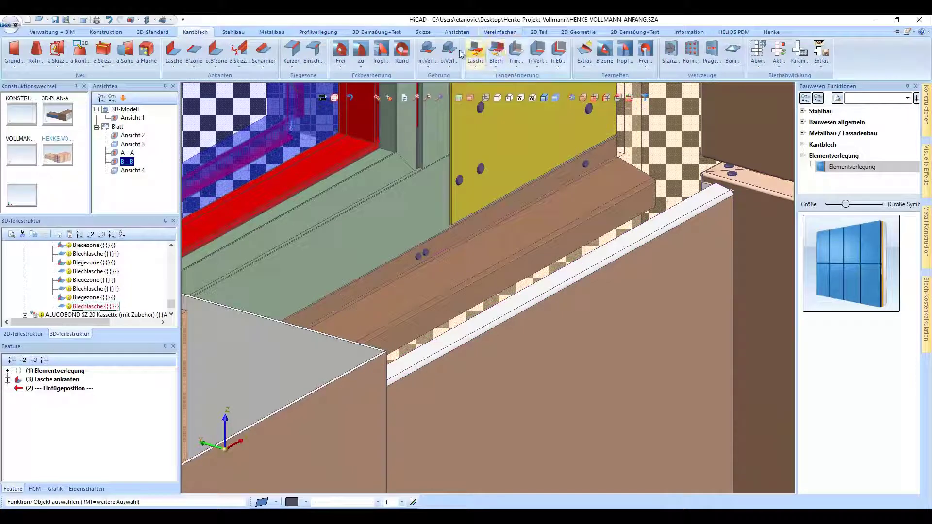
{"action": "left_click", "coordinate": [174, 53]}
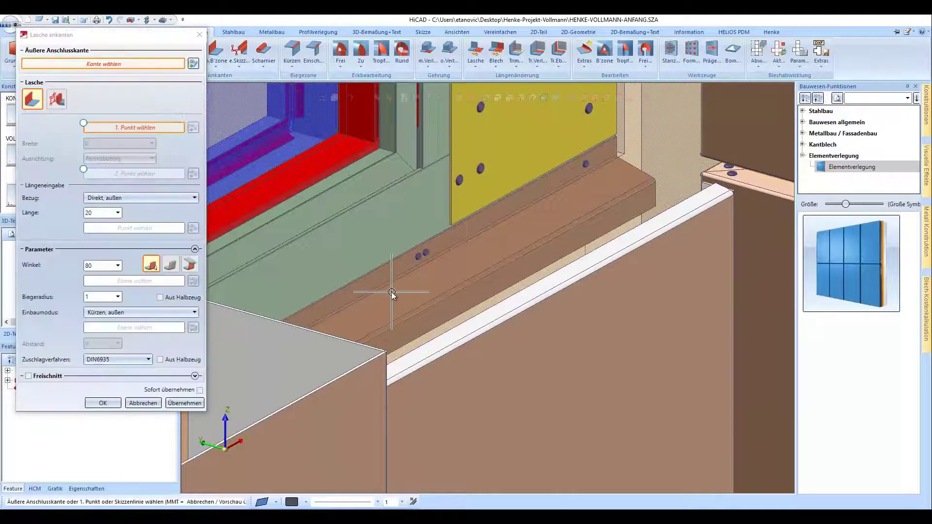
{"action": "left_click", "coordinate": [170, 265]}
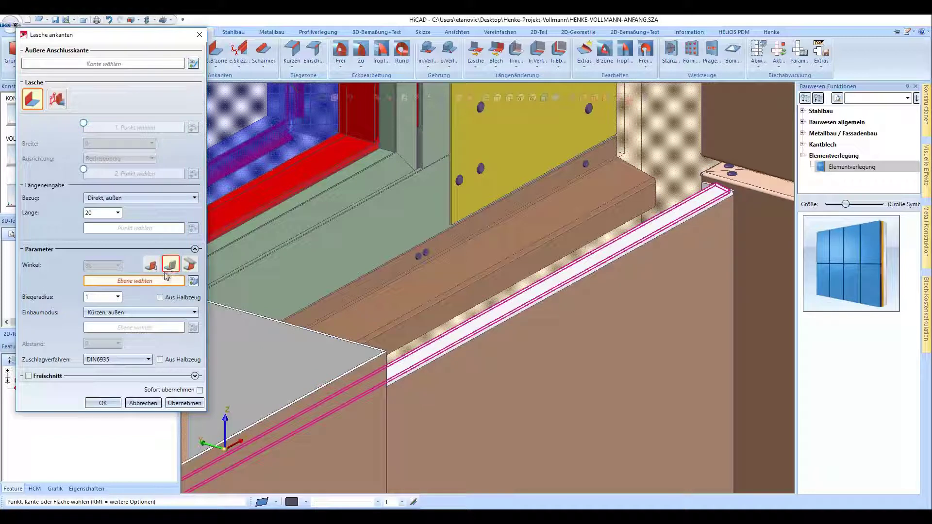
{"action": "left_click", "coordinate": [149, 313]}
{"action": "scroll", "coordinate": [204, 451], "scroll_direction": "down", "scroll_amount": 1}
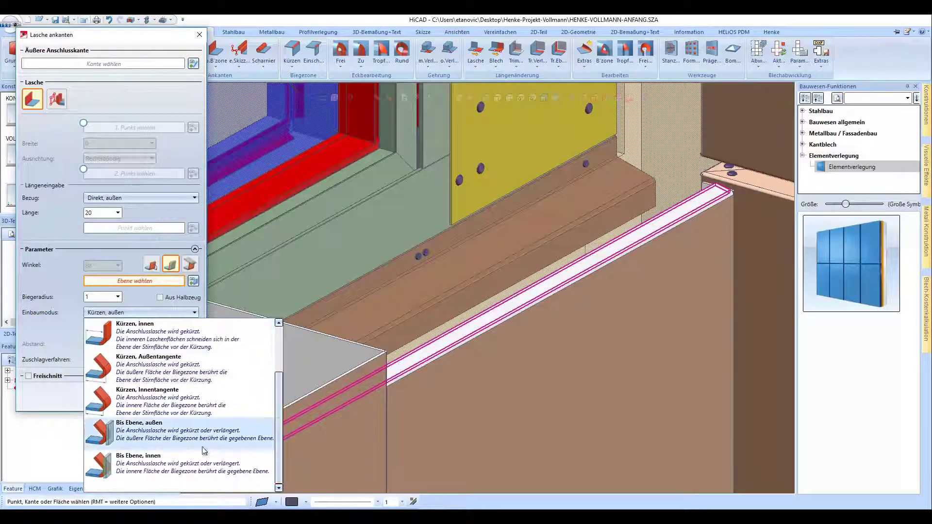
{"action": "left_click", "coordinate": [162, 438]}
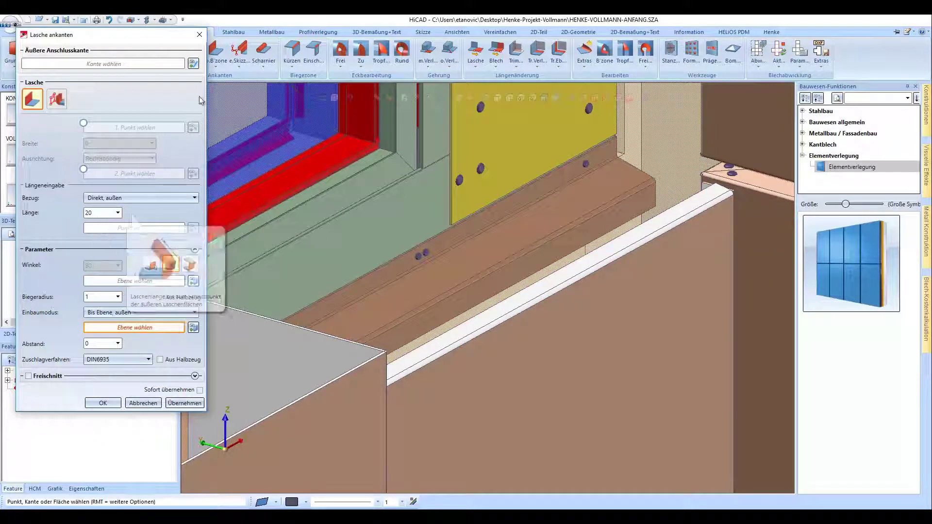
Step: Use the sill's outer edge, with the yellow panel face as angle and end plane, and apply
{"action": "left_click", "coordinate": [193, 63]}
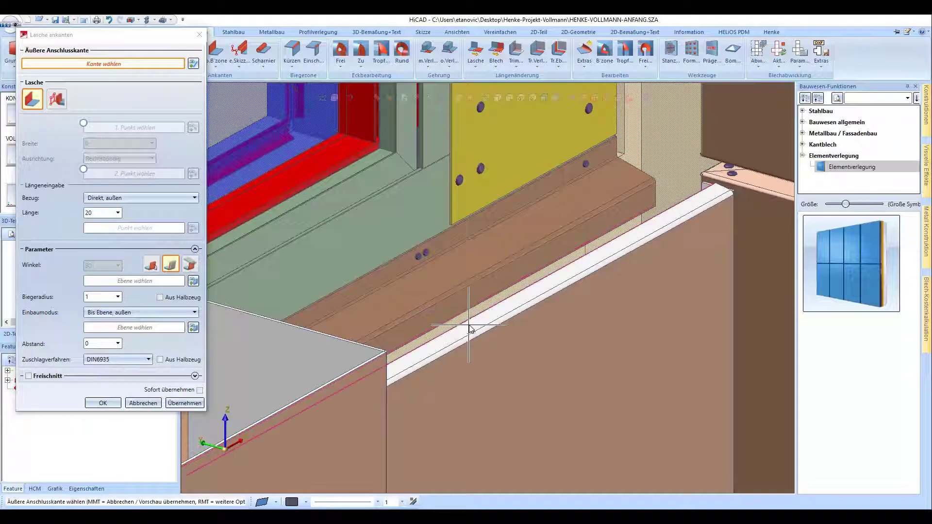
{"action": "scroll", "coordinate": [717, 191], "scroll_direction": "up", "scroll_amount": 1}
{"action": "scroll", "coordinate": [718, 191], "scroll_direction": "up", "scroll_amount": 1}
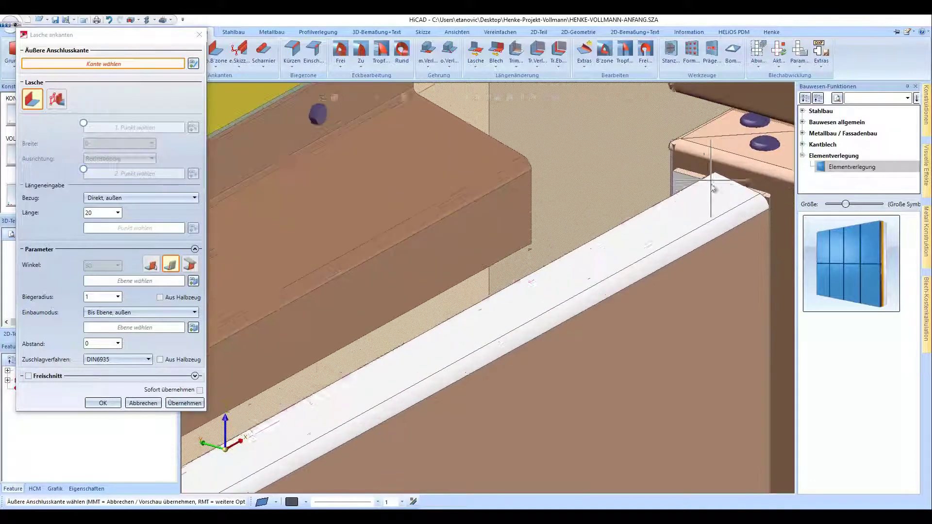
{"action": "left_click", "coordinate": [698, 197]}
{"action": "scroll", "coordinate": [713, 203], "scroll_direction": "down", "scroll_amount": 2}
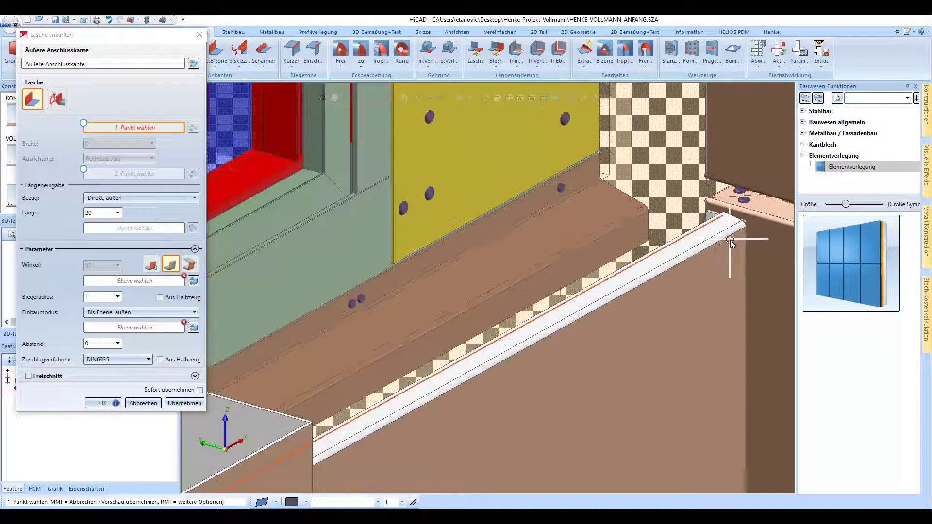
{"action": "left_click", "coordinate": [193, 282]}
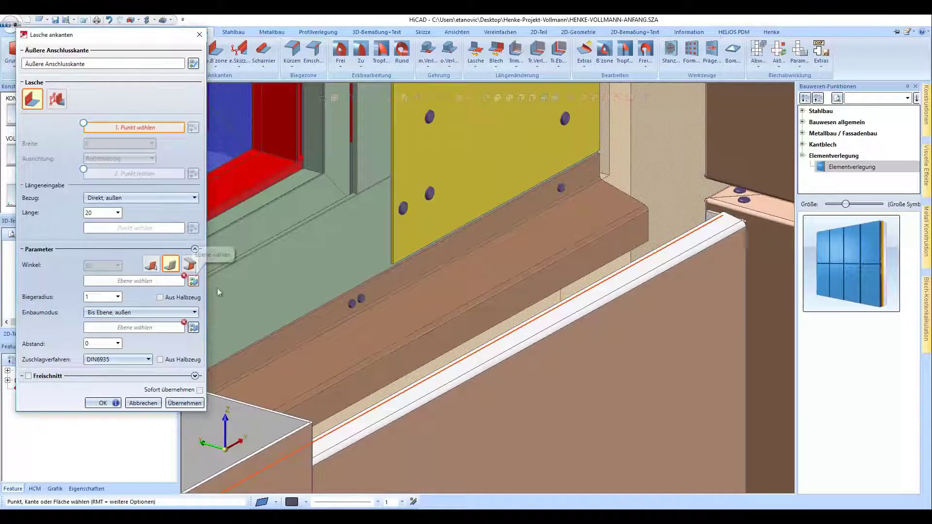
{"action": "left_click", "coordinate": [440, 208]}
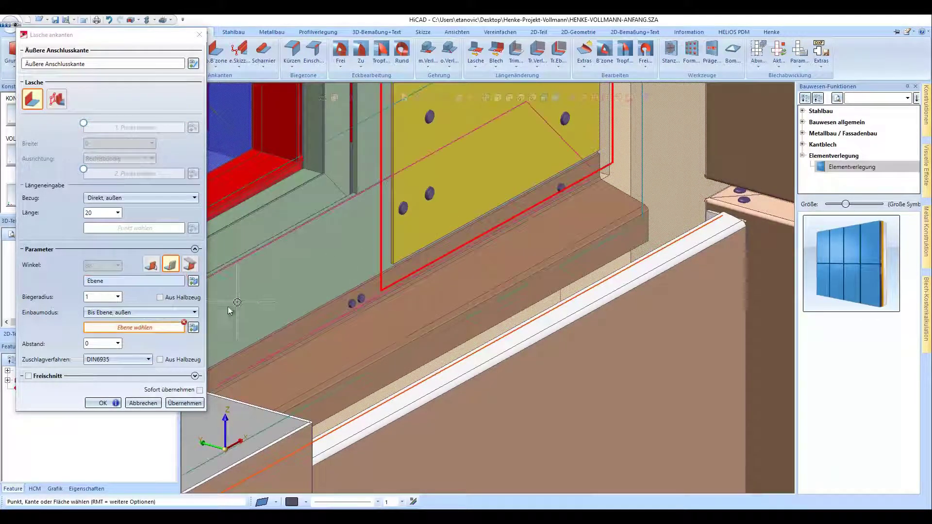
{"action": "left_click", "coordinate": [193, 328]}
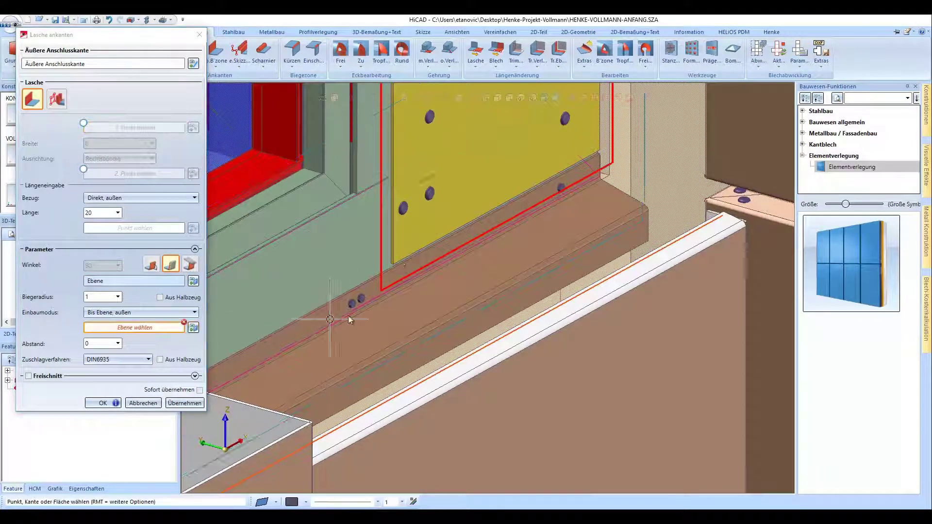
{"action": "left_click", "coordinate": [418, 226]}
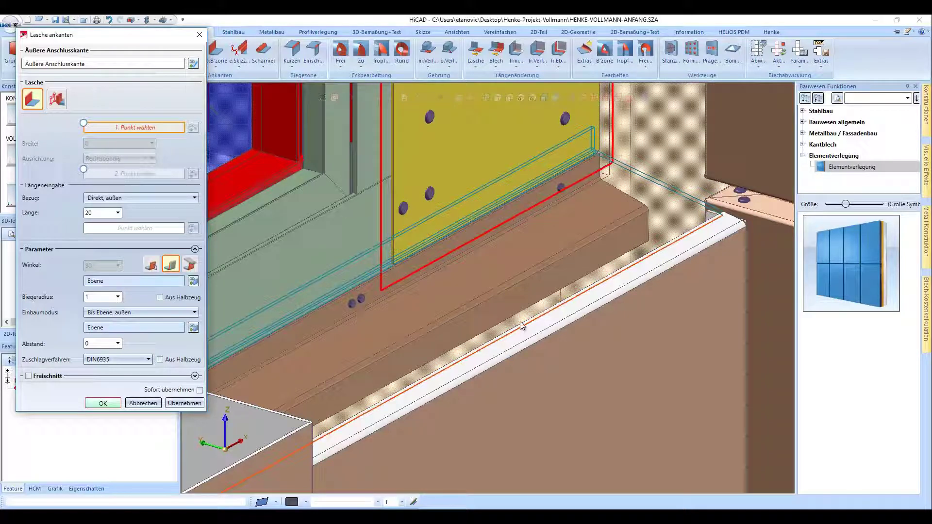
{"action": "middle_click", "coordinate": [568, 284]}
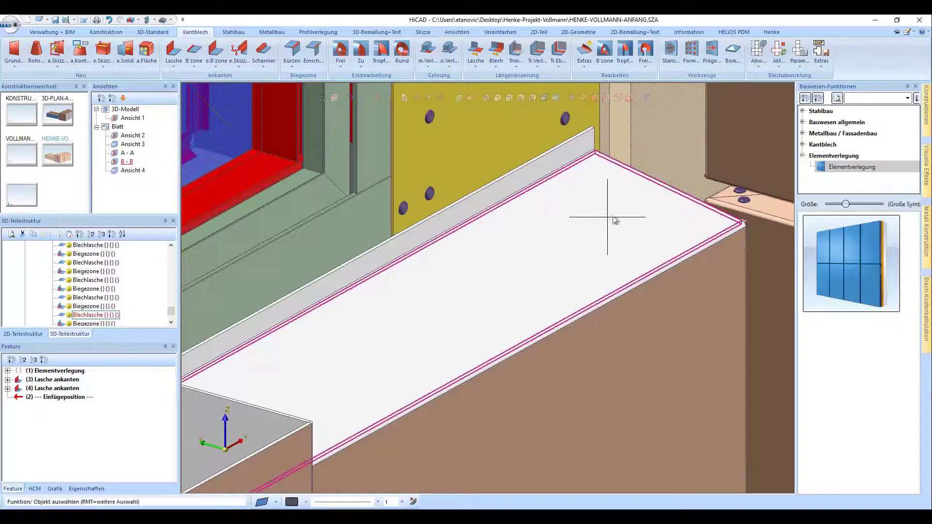
Step: Orbit and zoom the model to inspect the reworked sill flange
{"action": "middle_click_drag", "start_coordinate": [613, 217], "coordinate": [549, 205]}
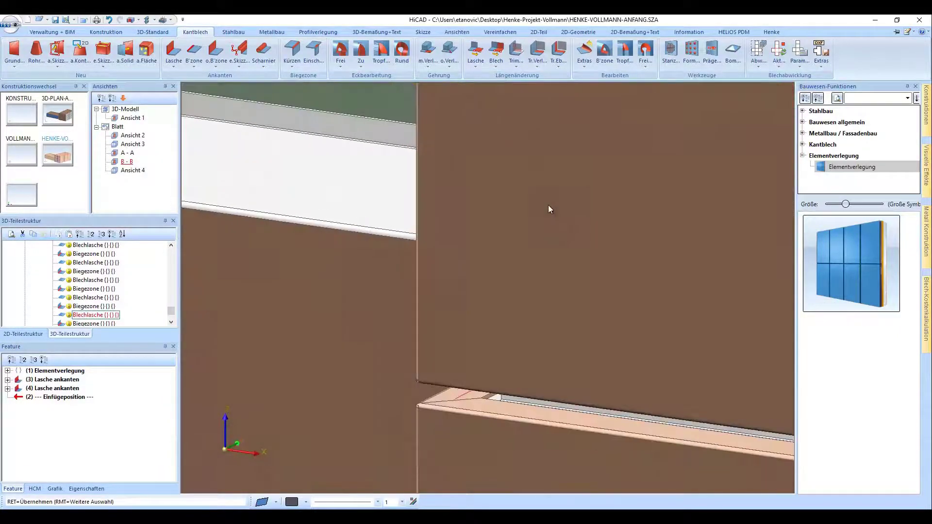
{"action": "scroll", "coordinate": [548, 209], "scroll_direction": "down", "scroll_amount": 5}
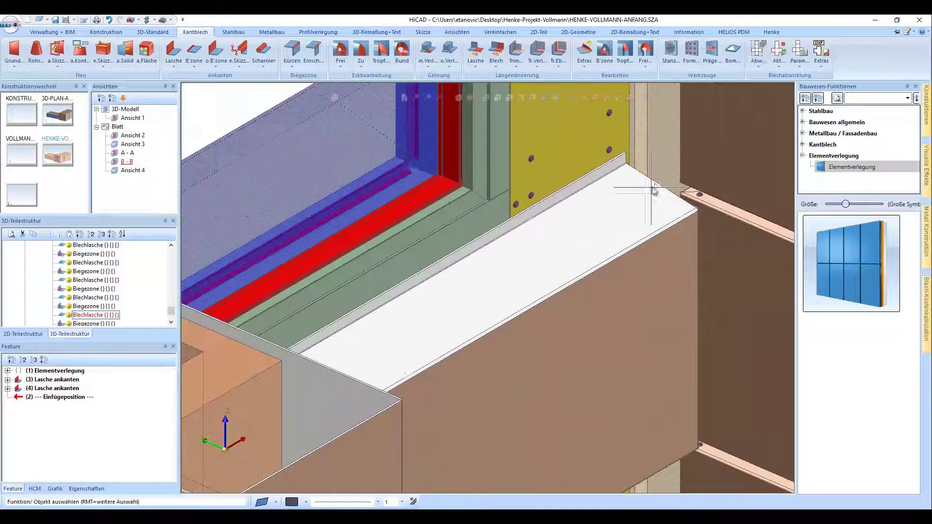
{"action": "scroll", "coordinate": [653, 190], "scroll_direction": "down", "scroll_amount": 3}
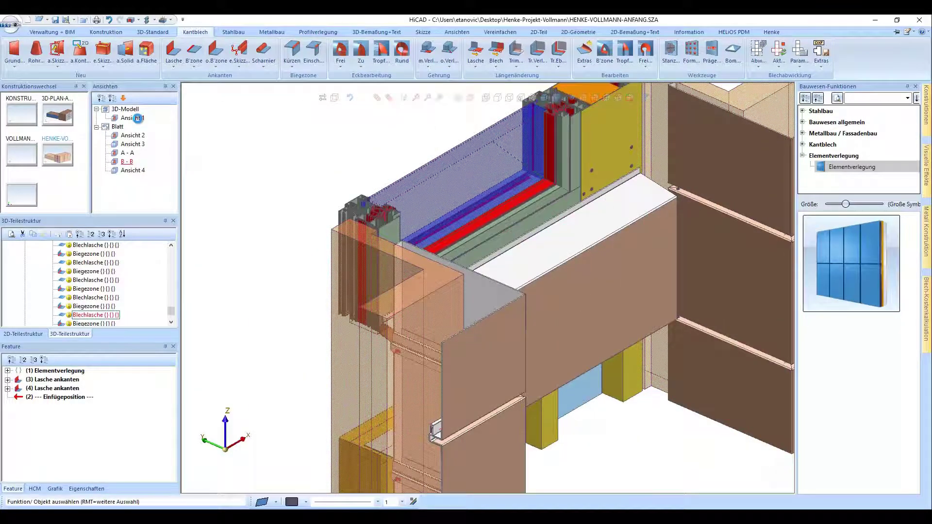
Step: Switch to the Ansicht 1 view and look around the whole cassette facade
{"action": "double_click", "coordinate": [137, 118]}
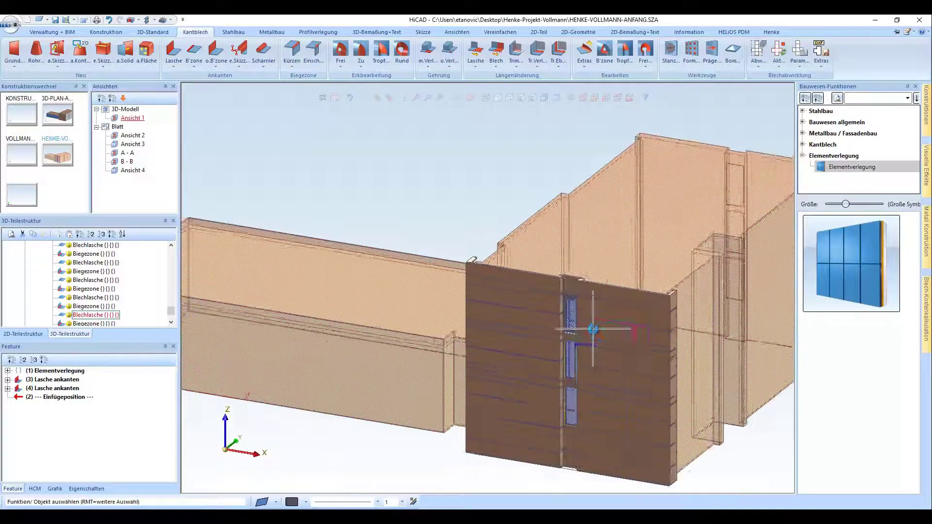
{"action": "scroll", "coordinate": [599, 367], "scroll_direction": "up", "scroll_amount": 5}
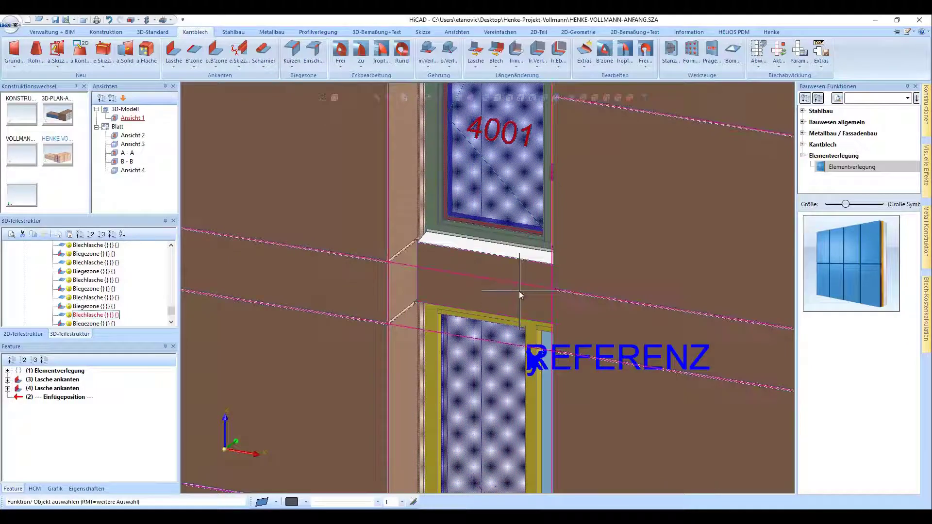
{"action": "middle_click_drag", "start_coordinate": [520, 295], "coordinate": [537, 308]}
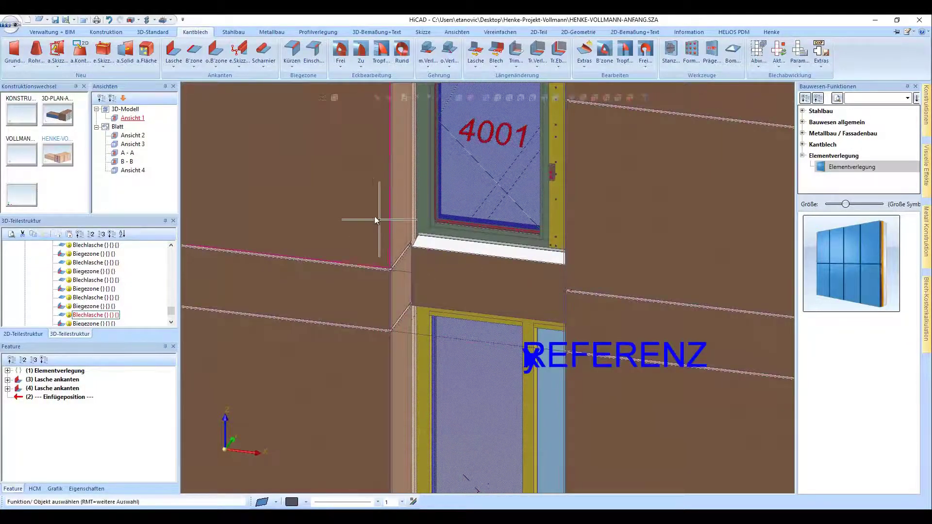
{"action": "scroll", "coordinate": [374, 219], "scroll_direction": "down", "scroll_amount": 5}
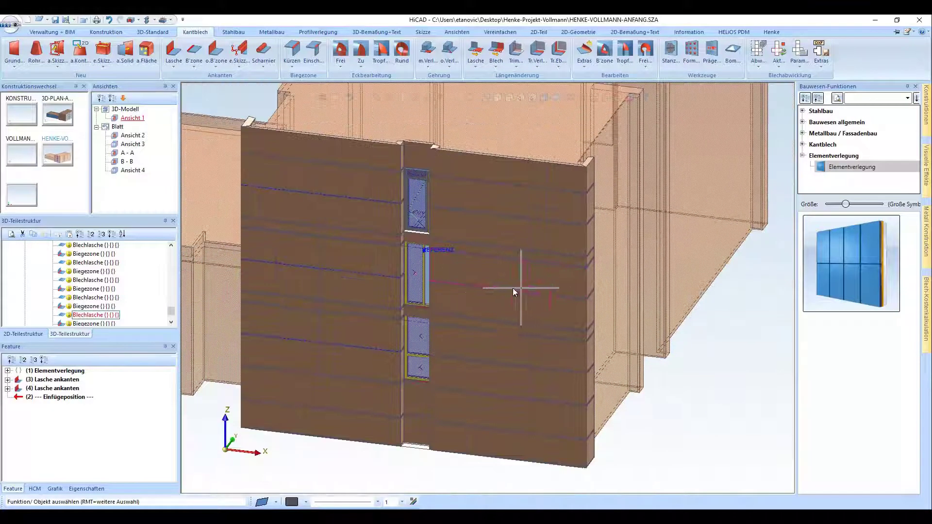
{"action": "scroll", "coordinate": [544, 159], "scroll_direction": "up", "scroll_amount": 2}
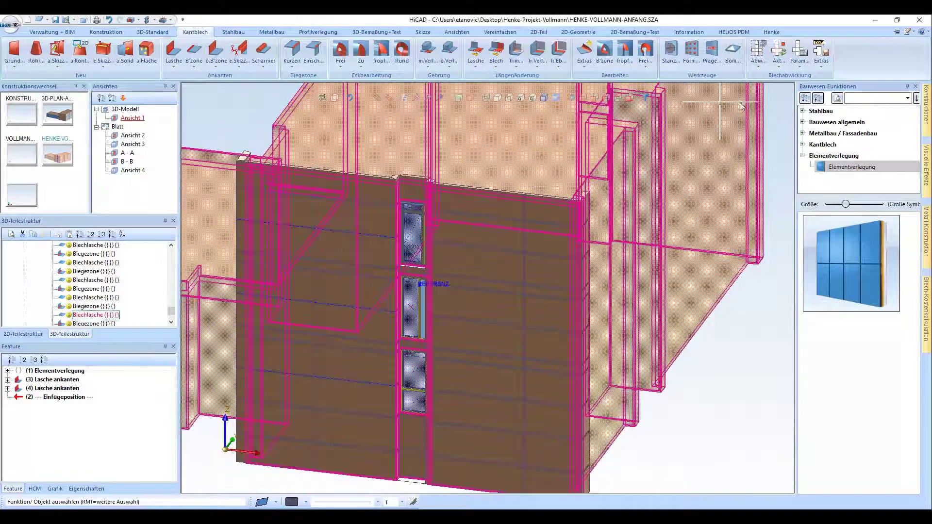
Step: Unfold a facade cassette into a flat pattern using the COBUS NCAD development settings
{"action": "left_click", "coordinate": [757, 53]}
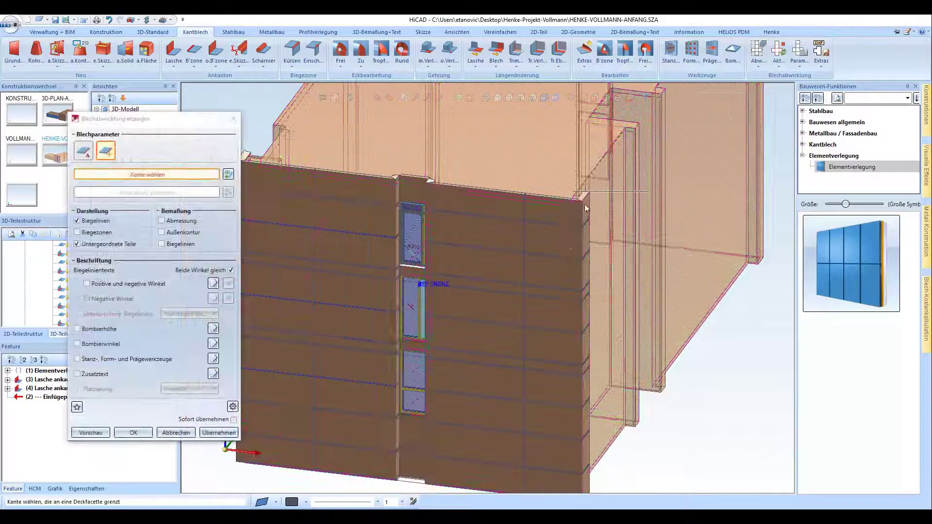
{"action": "left_click", "coordinate": [77, 408]}
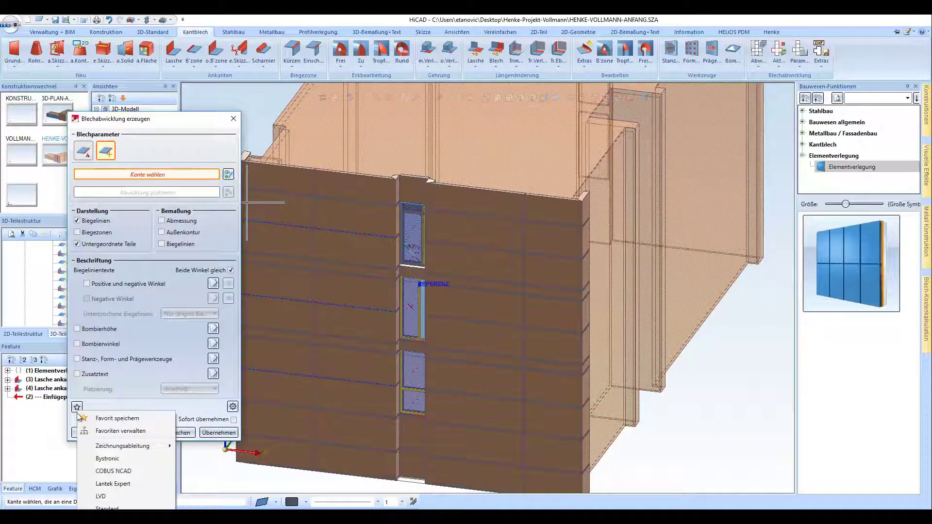
{"action": "left_click", "coordinate": [108, 471]}
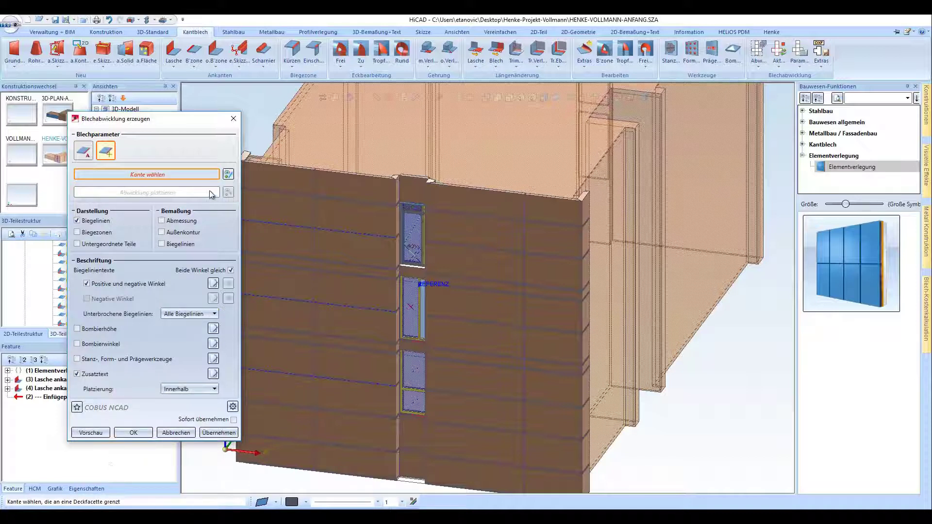
{"action": "left_click", "coordinate": [228, 175]}
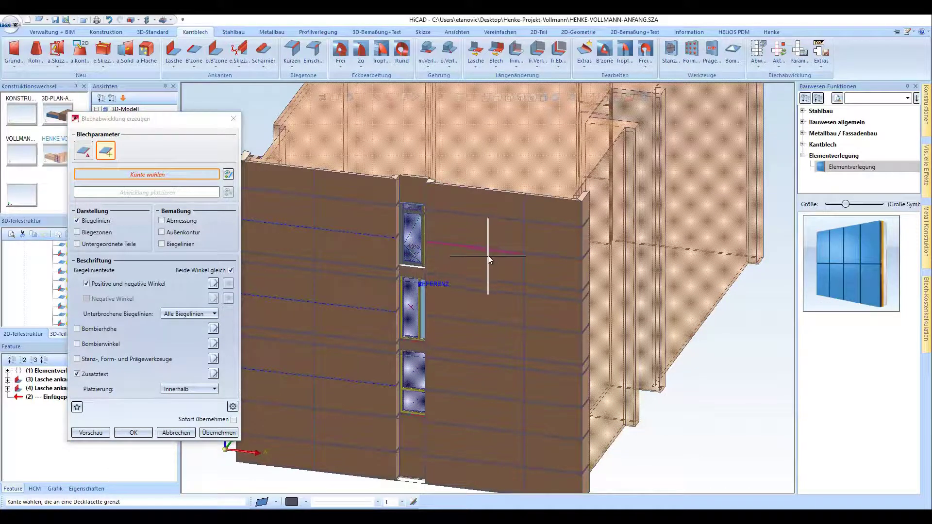
{"action": "left_click", "coordinate": [438, 375]}
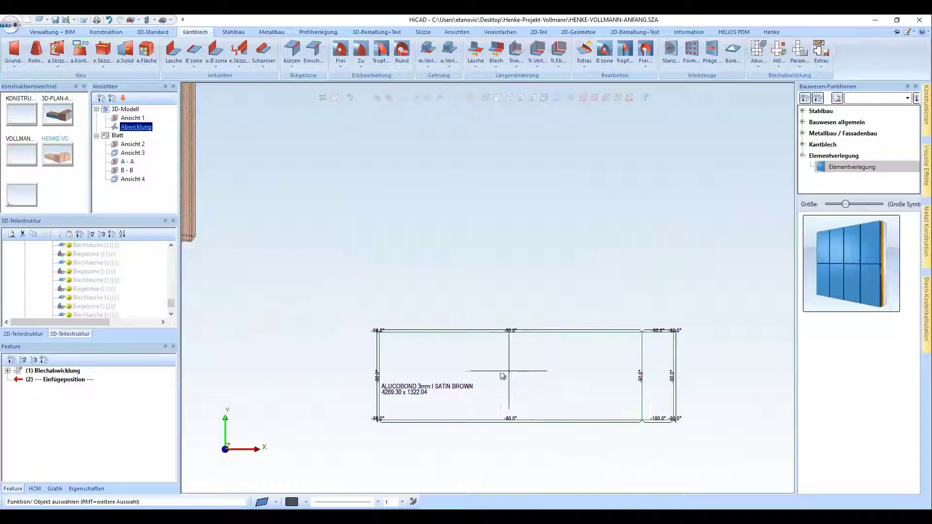
Step: Zoom into the flat pattern corners to read bend angles, then fit the whole model
{"action": "scroll", "coordinate": [437, 313], "scroll_direction": "up", "scroll_amount": 5}
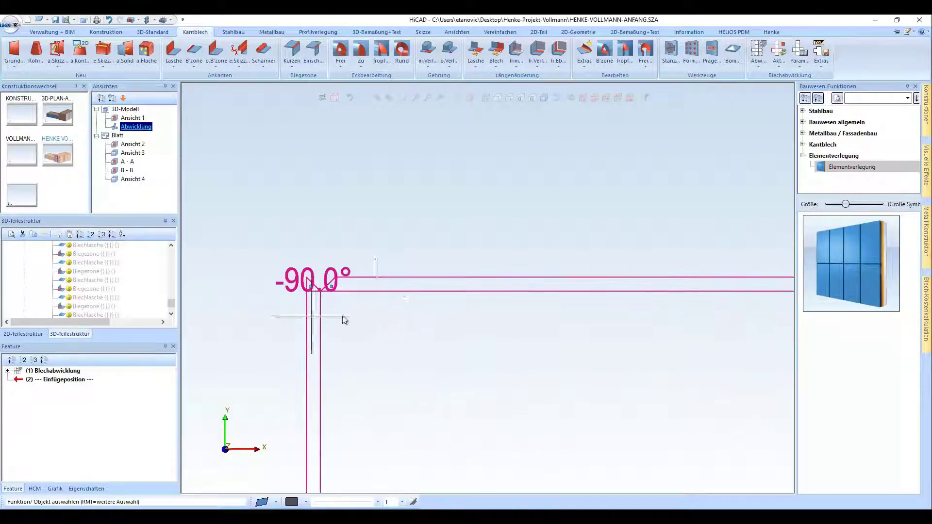
{"action": "scroll", "coordinate": [253, 209], "scroll_direction": "down", "scroll_amount": 4}
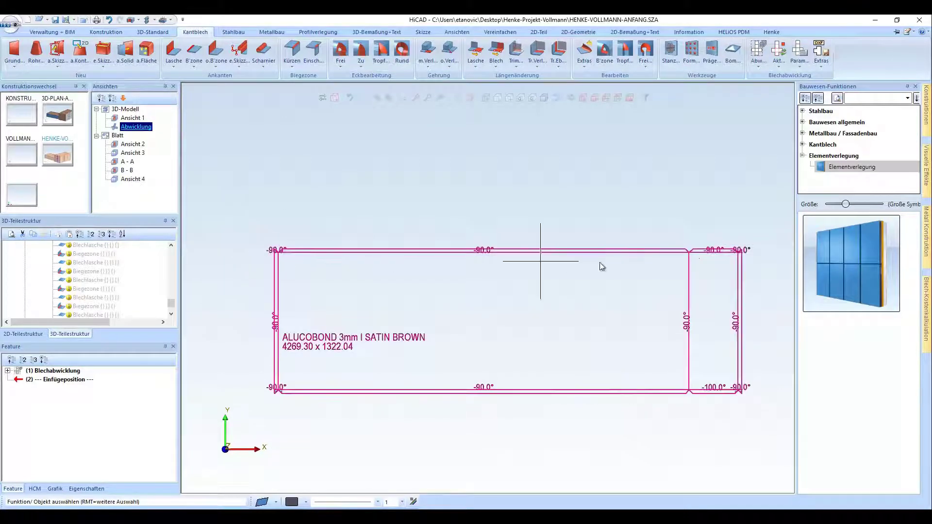
{"action": "scroll", "coordinate": [773, 233], "scroll_direction": "up", "scroll_amount": 5}
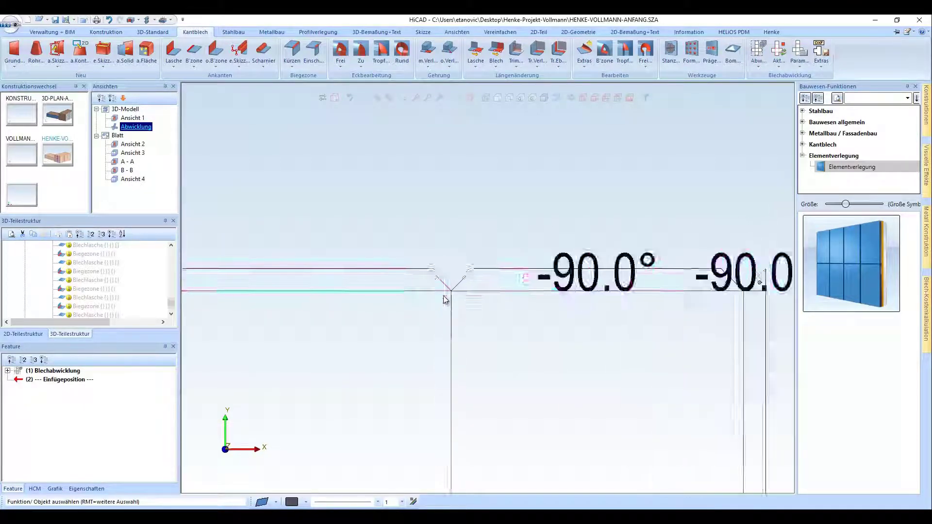
{"action": "scroll", "coordinate": [430, 202], "scroll_direction": "down", "scroll_amount": 4}
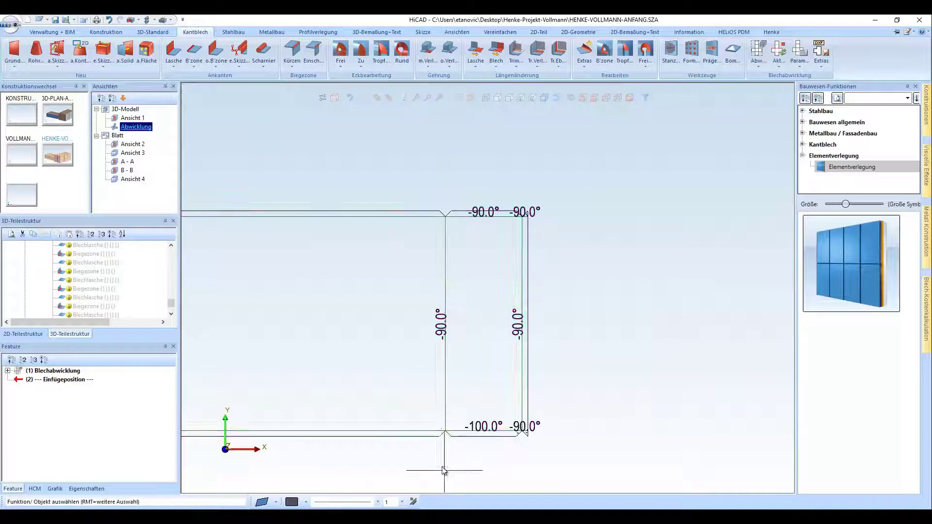
{"action": "scroll", "coordinate": [442, 470], "scroll_direction": "up", "scroll_amount": 3}
{"action": "scroll", "coordinate": [747, 362], "scroll_direction": "up", "scroll_amount": 2}
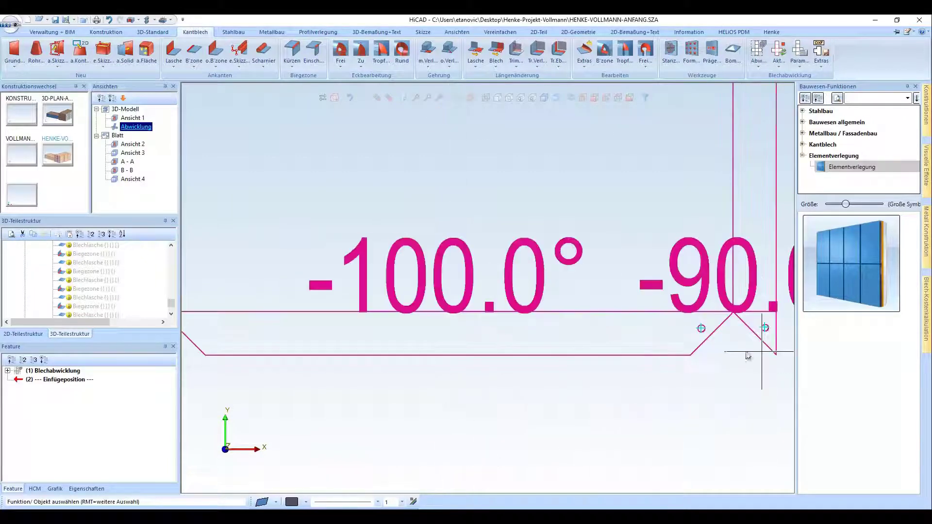
{"action": "scroll", "coordinate": [732, 410], "scroll_direction": "down", "scroll_amount": 4}
{"action": "scroll", "coordinate": [637, 318], "scroll_direction": "down", "scroll_amount": 5}
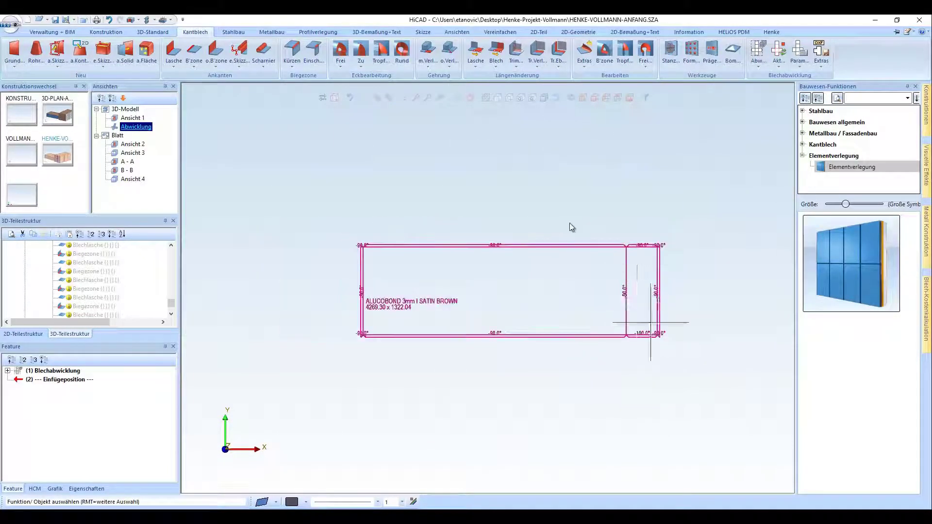
{"action": "left_click", "coordinate": [419, 98]}
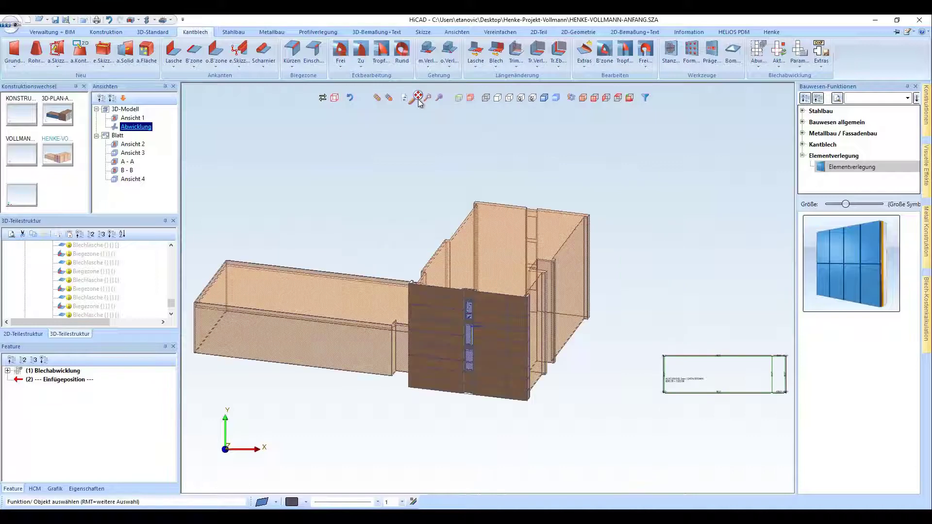
Step: Unfold another cassette into a 4269.30 x 1391.84 flat pattern, inspect it, and fit all
{"action": "left_click", "coordinate": [766, 60]}
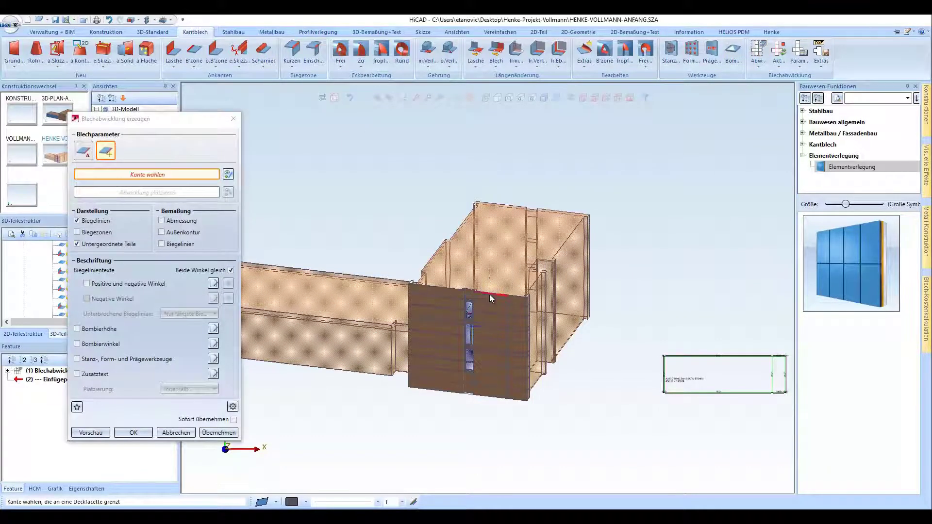
{"action": "left_click", "coordinate": [489, 294]}
{"action": "scroll", "coordinate": [721, 474], "scroll_direction": "up", "scroll_amount": 5}
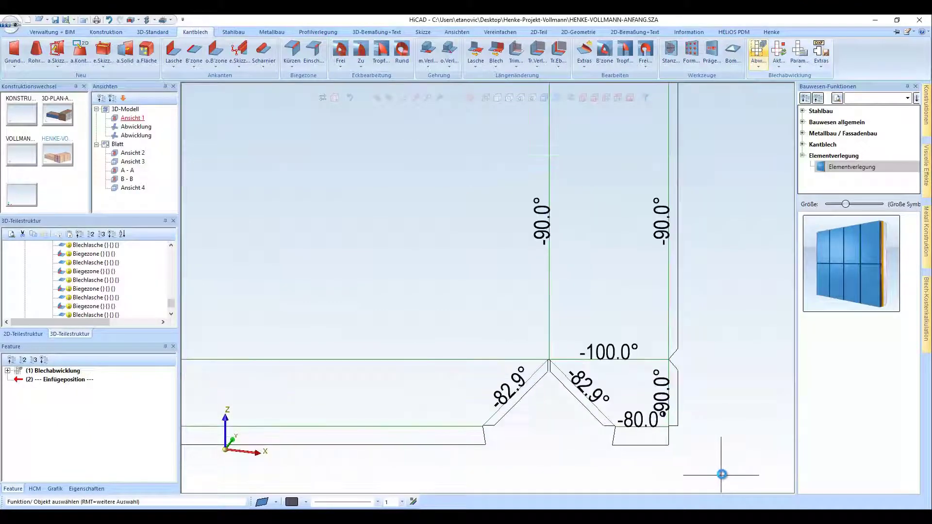
{"action": "scroll", "coordinate": [721, 474], "scroll_direction": "down", "scroll_amount": 5}
{"action": "scroll", "coordinate": [744, 358], "scroll_direction": "up", "scroll_amount": 3}
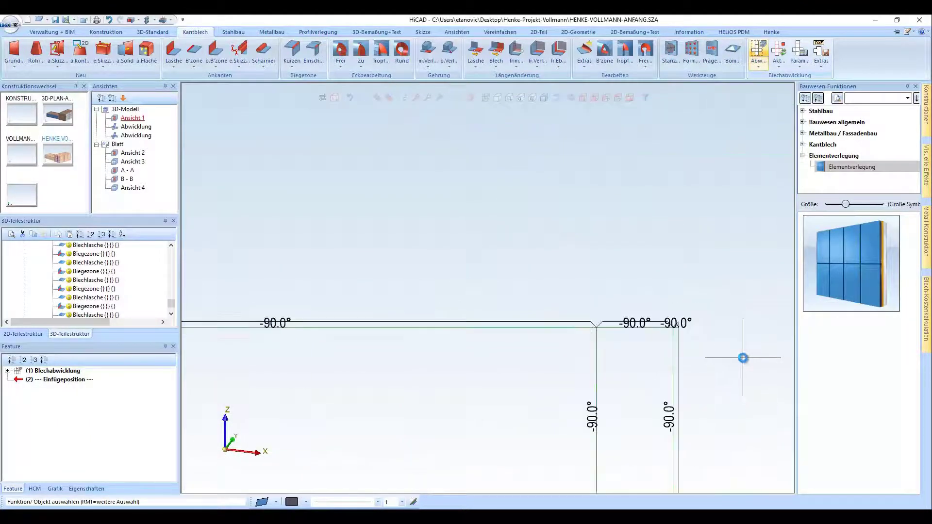
{"action": "scroll", "coordinate": [742, 357], "scroll_direction": "down", "scroll_amount": 5}
{"action": "scroll", "coordinate": [422, 453], "scroll_direction": "up", "scroll_amount": 6}
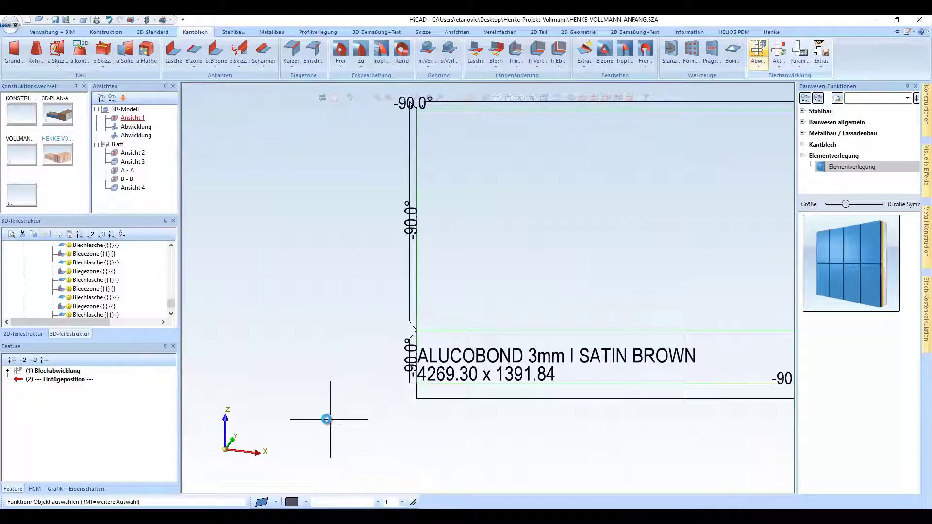
{"action": "scroll", "coordinate": [326, 418], "scroll_direction": "down", "scroll_amount": 5}
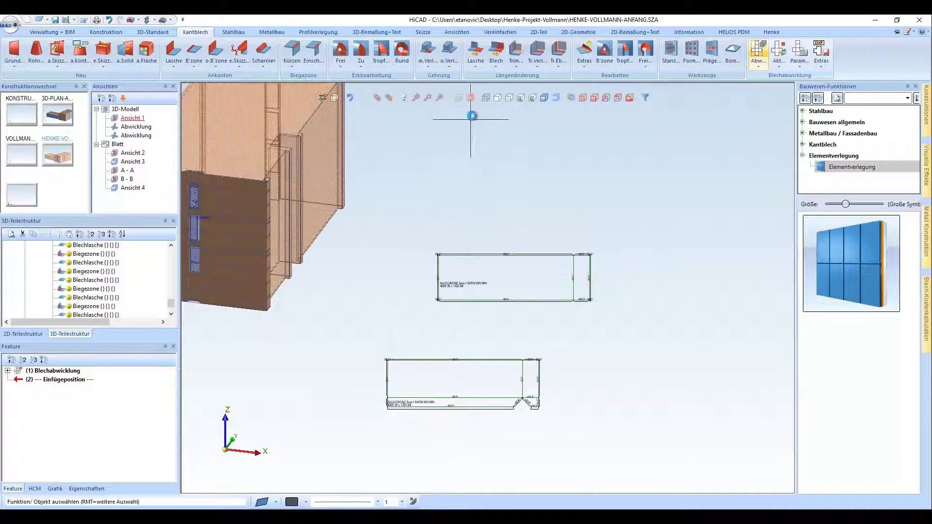
{"action": "left_click", "coordinate": [418, 97]}
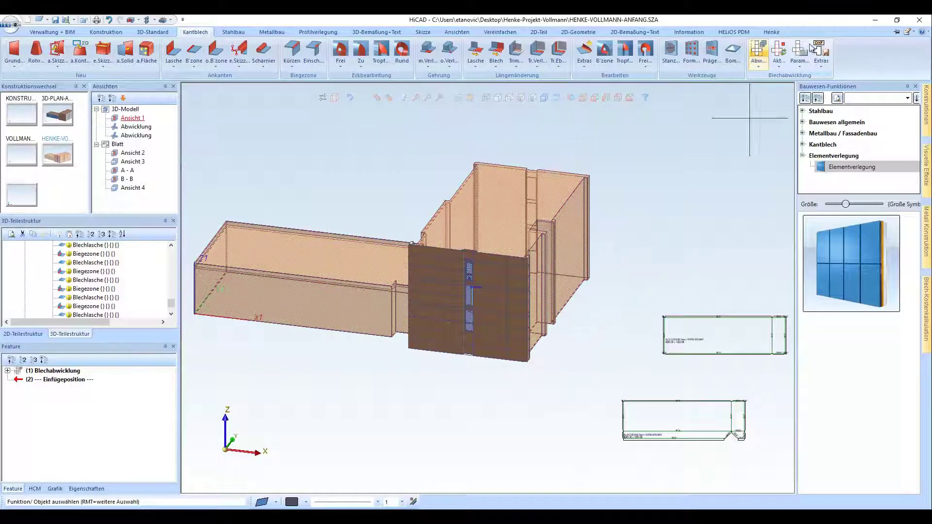
Step: Export DXF files for all sheets into the Elementverlegung folder
{"action": "left_click", "coordinate": [821, 54]}
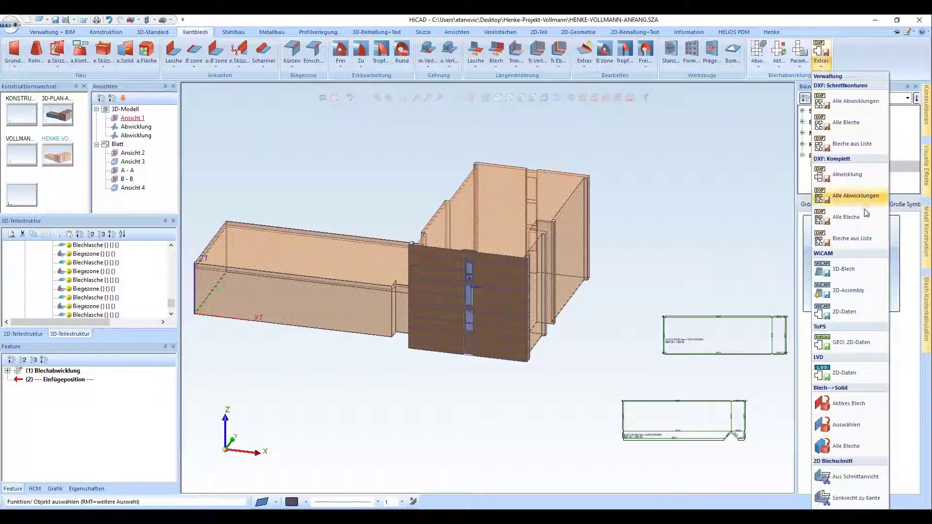
{"action": "left_click", "coordinate": [851, 220]}
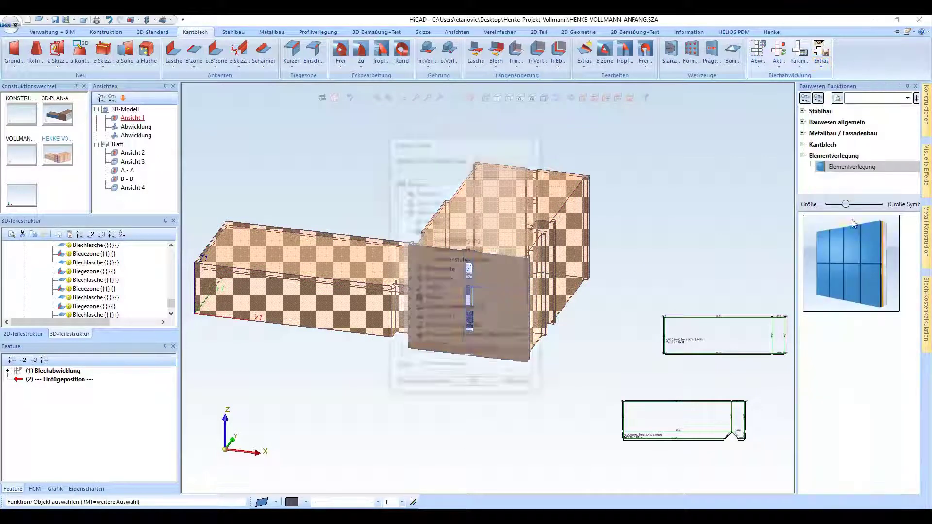
{"action": "key", "text": "Return"}
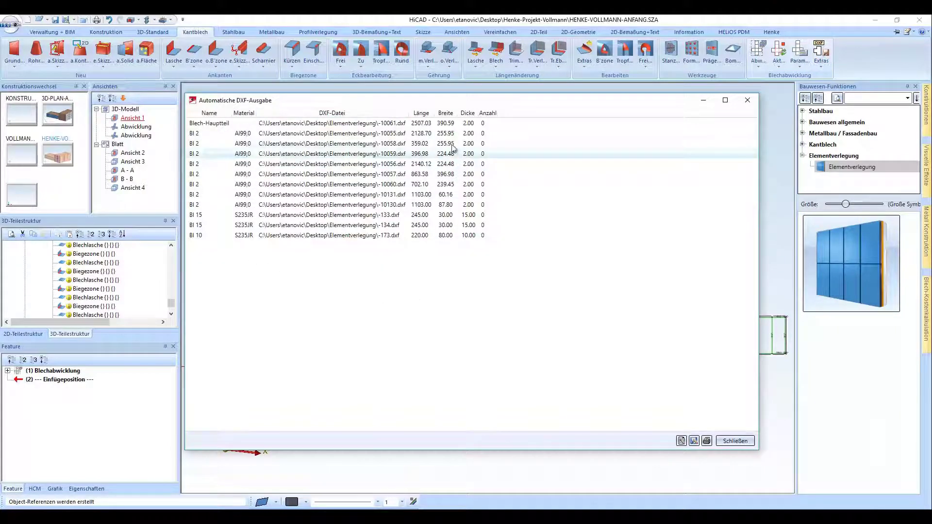
Step: Save the sheet list as HENKE-VOLLMANN-ANFANG.csv and close the DXF output list
{"action": "left_click", "coordinate": [693, 442]}
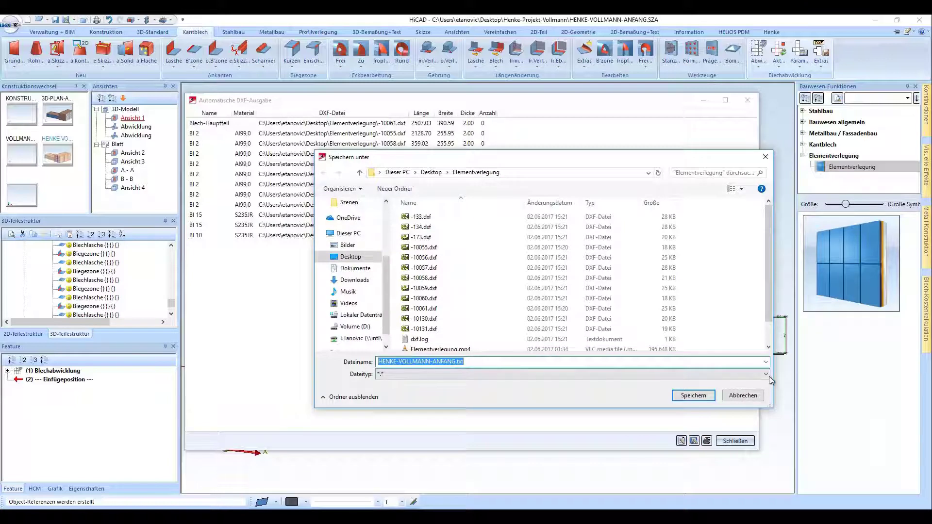
{"action": "left_click", "coordinate": [767, 374]}
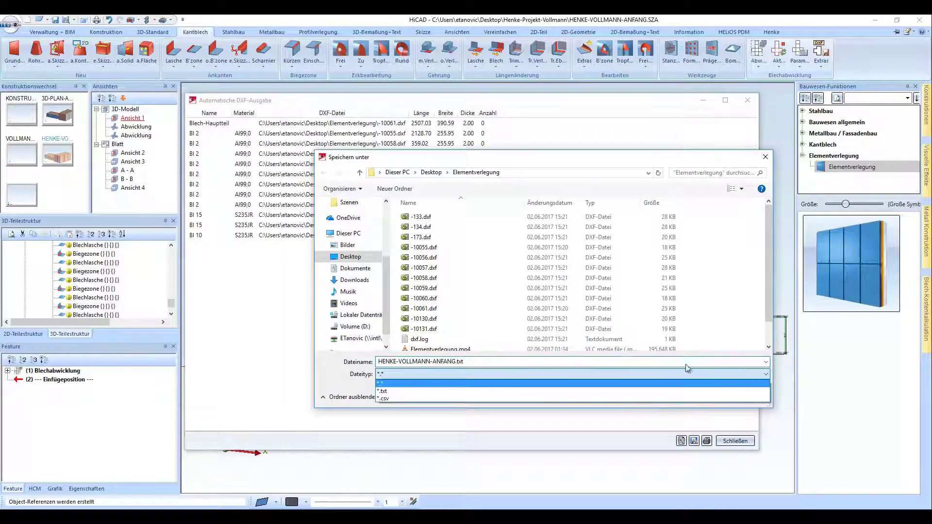
{"action": "left_click", "coordinate": [389, 398]}
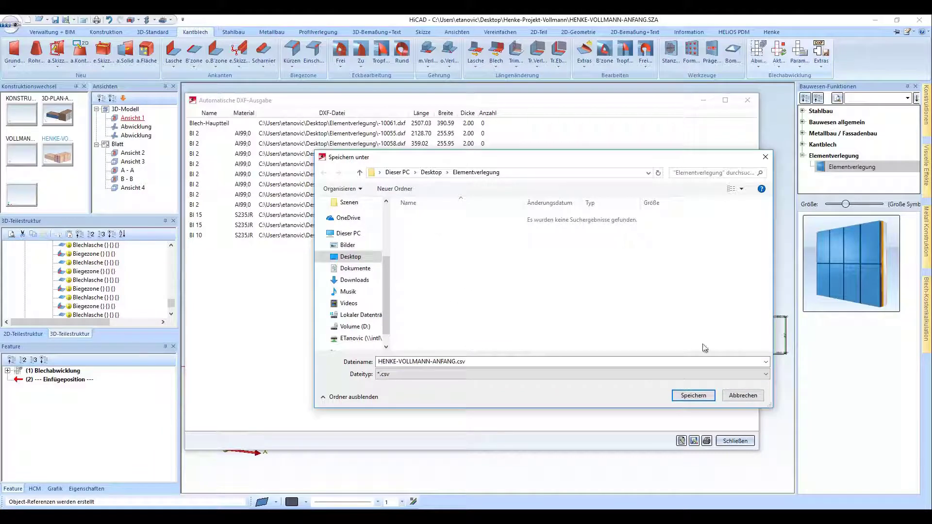
{"action": "left_click", "coordinate": [693, 396]}
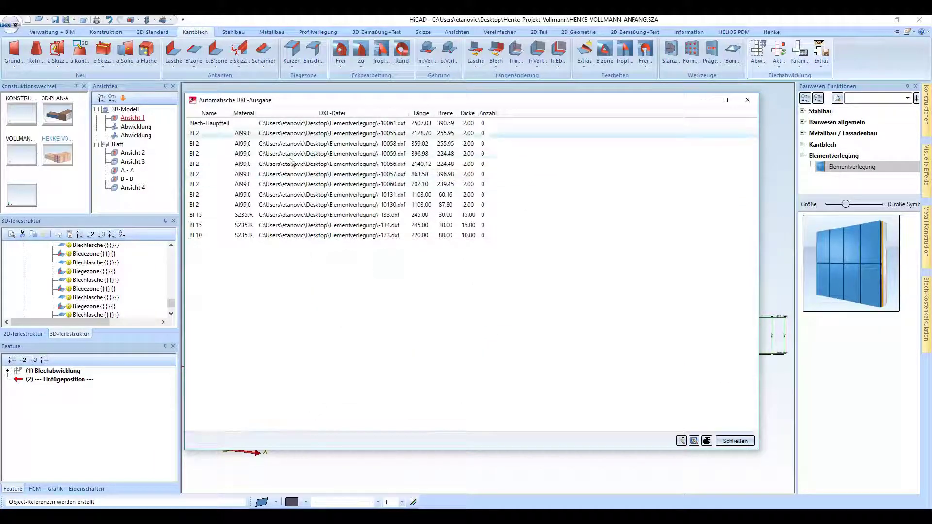
{"action": "left_click", "coordinate": [735, 442]}
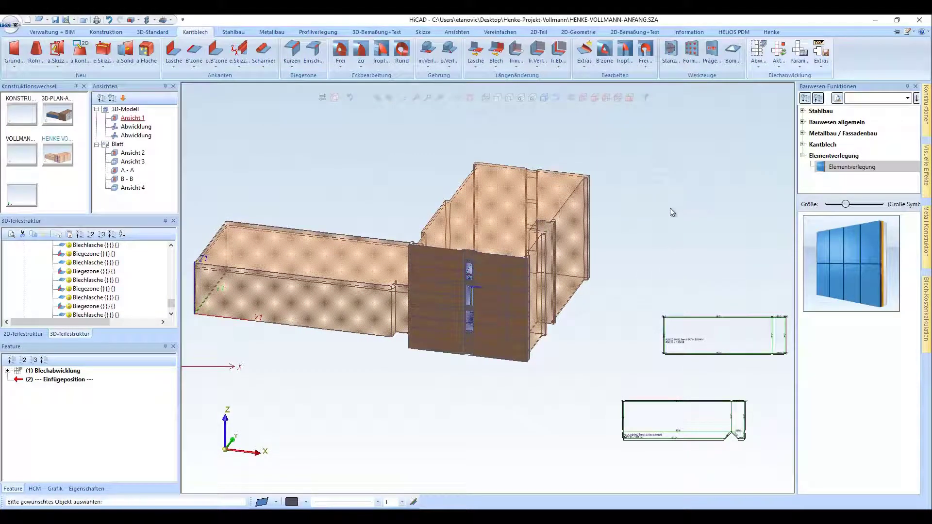
Step: Pick the facade sketch to reopen element placement for its 52 cassettes
{"action": "scroll", "coordinate": [397, 221], "scroll_direction": "down", "scroll_amount": 1}
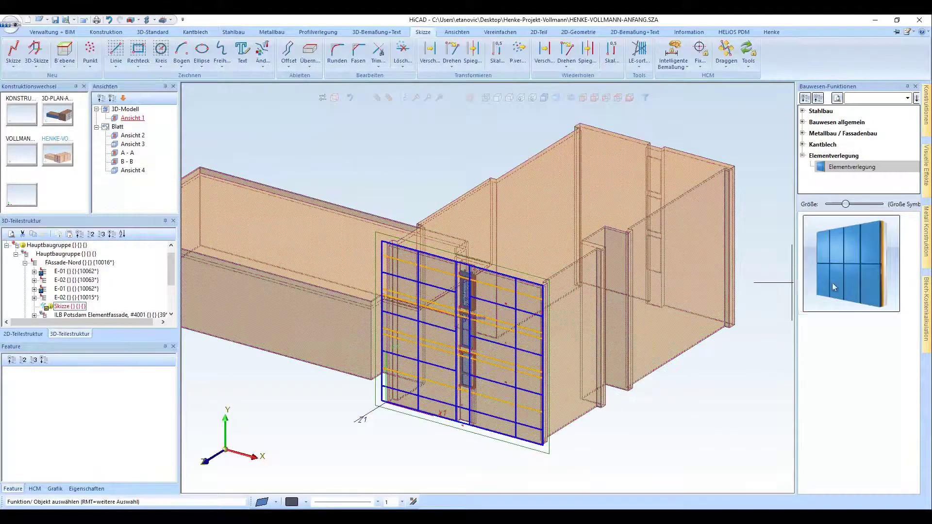
{"action": "left_click", "coordinate": [505, 303]}
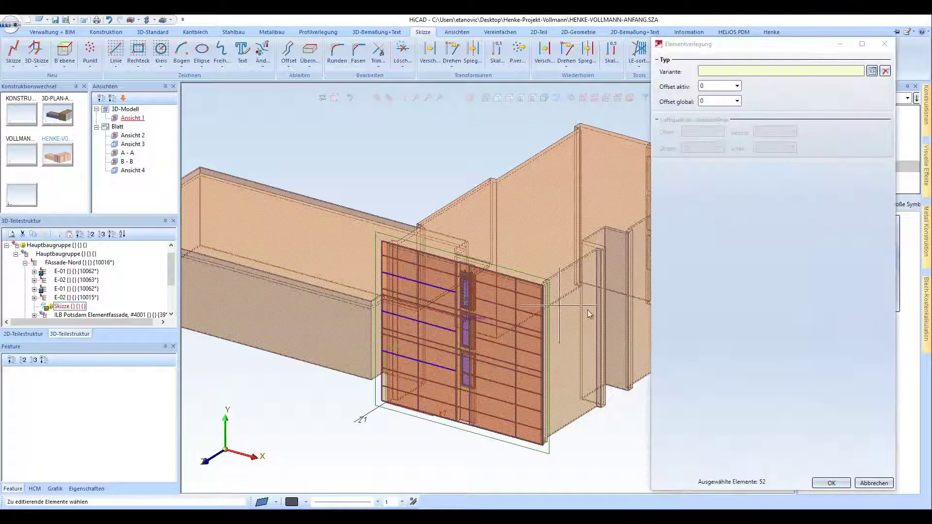
Step: Choose the Bolzeneinhangkassette variant and select three stacked window-strip elements
{"action": "left_click", "coordinate": [871, 71]}
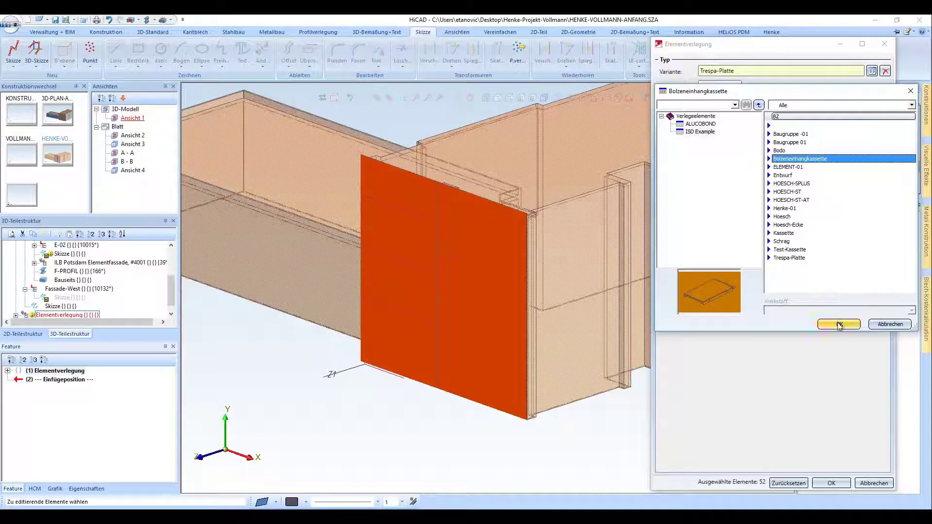
{"action": "left_click", "coordinate": [839, 324]}
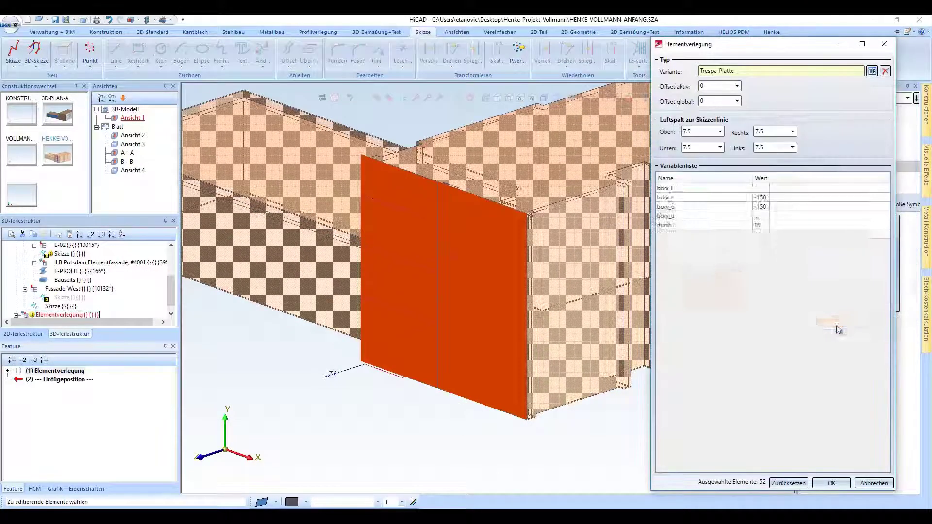
{"action": "left_click", "coordinate": [443, 235]}
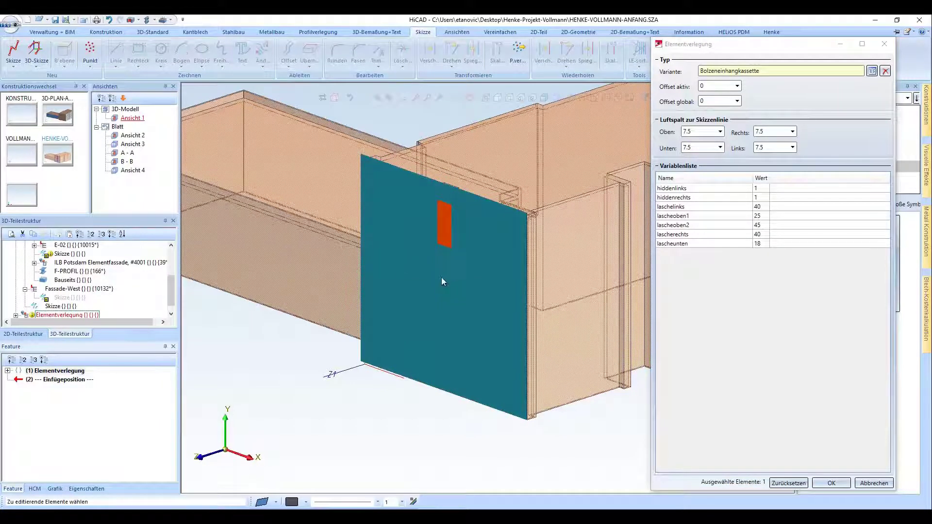
{"action": "left_click", "coordinate": [442, 281]}
{"action": "left_click", "coordinate": [443, 322]}
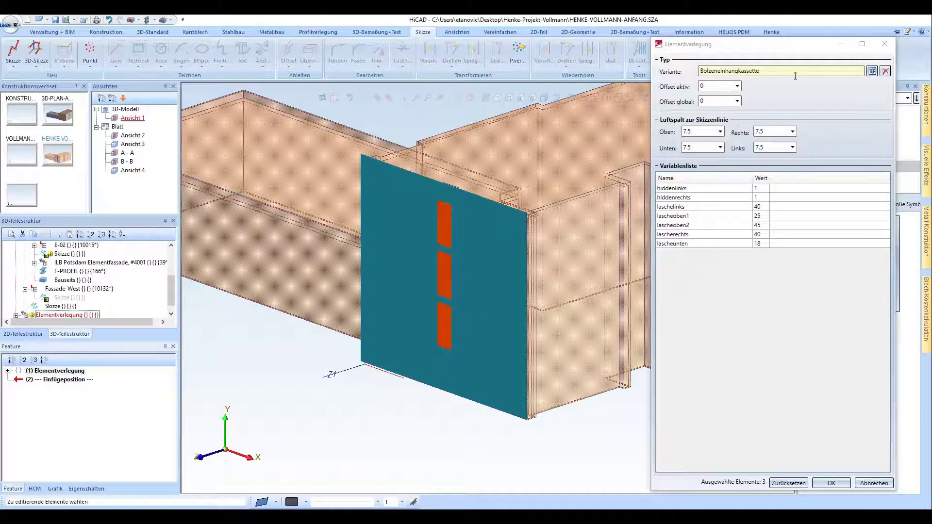
{"action": "left_click", "coordinate": [885, 71]}
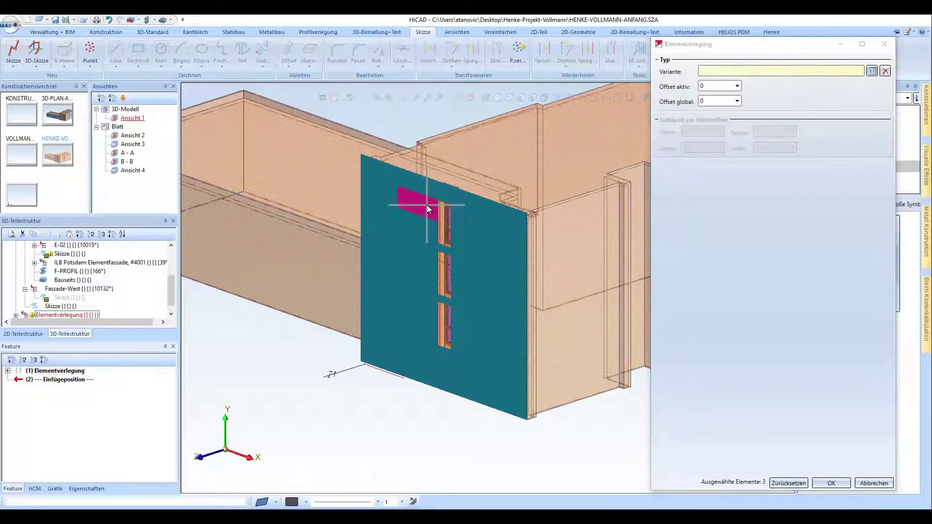
Step: Select five window-strip bracket elements and give them a -400 active offset
{"action": "scroll", "coordinate": [447, 198], "scroll_direction": "up", "scroll_amount": 3}
{"action": "left_click", "coordinate": [452, 190]}
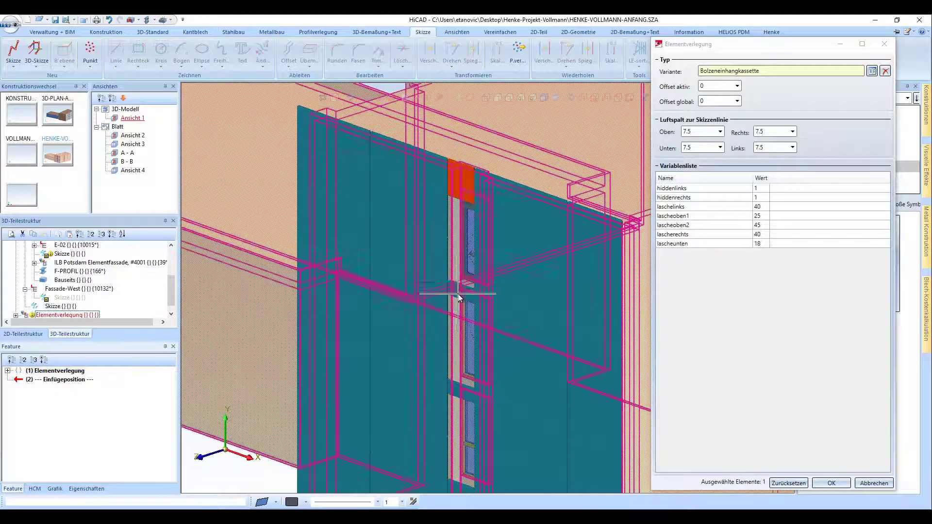
{"action": "left_click", "coordinate": [459, 295]}
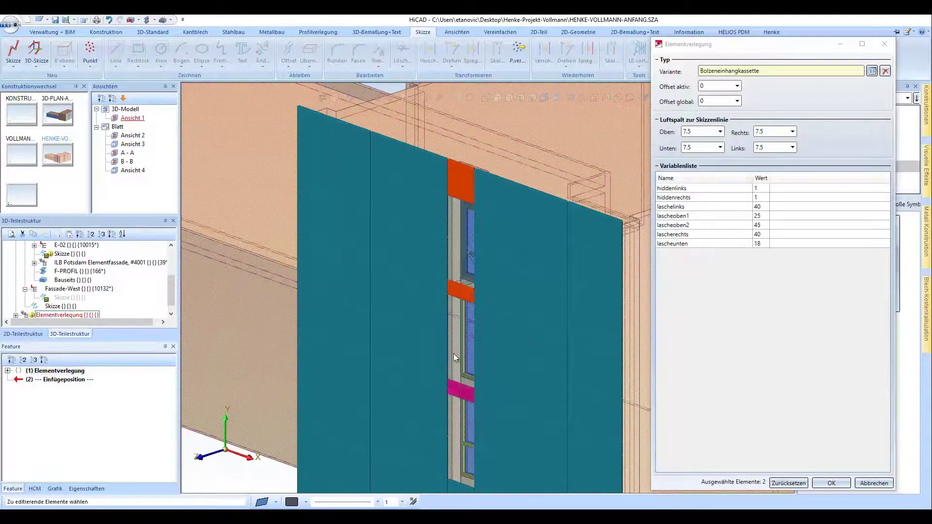
{"action": "left_click", "coordinate": [456, 359]}
{"action": "scroll", "coordinate": [457, 359], "scroll_direction": "down", "scroll_amount": 3}
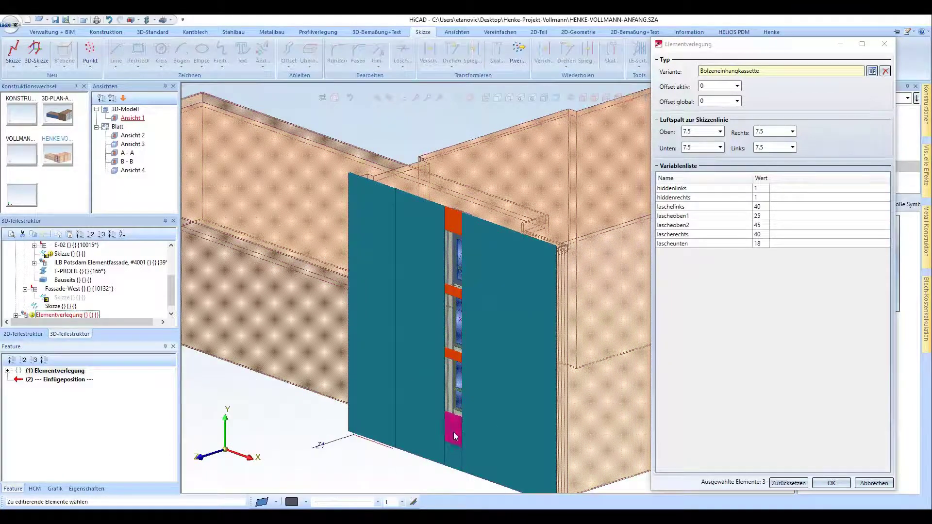
{"action": "left_click", "coordinate": [455, 436]}
{"action": "left_click", "coordinate": [449, 456]}
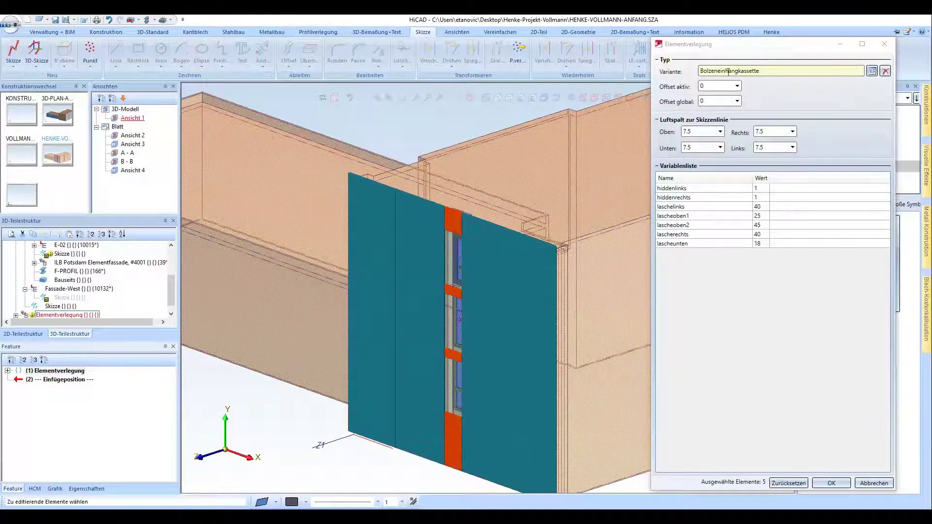
{"action": "left_click", "coordinate": [704, 85]}
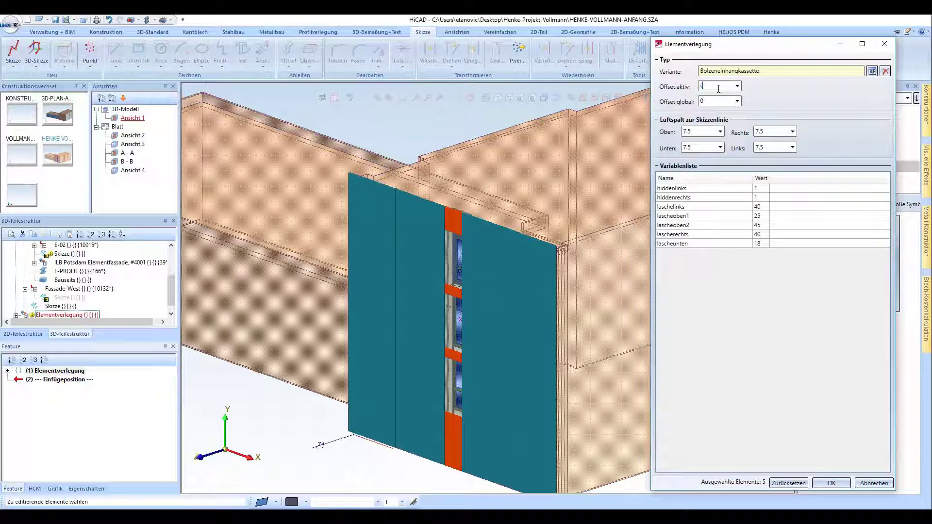
{"action": "key", "text": "Return"}
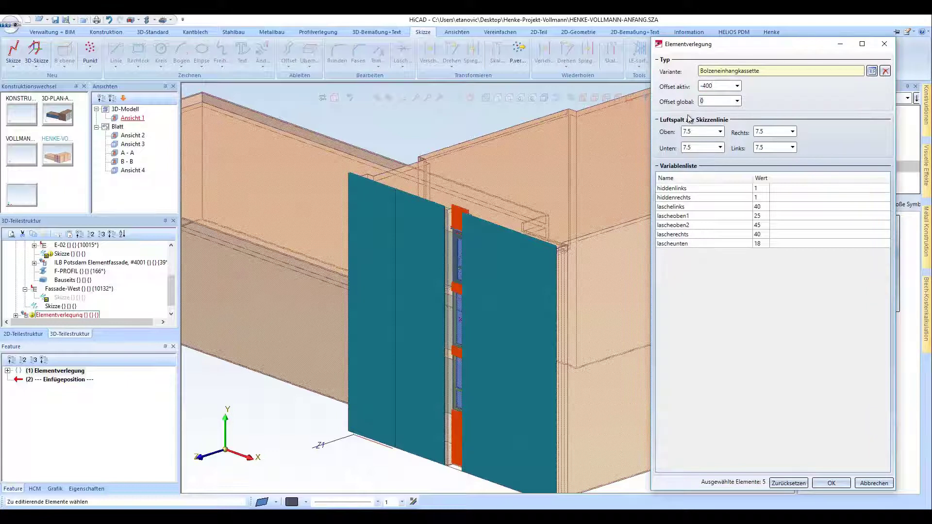
Step: Pick the right-edge strip, selecting all eleven cassettes of that column
{"action": "left_click", "coordinate": [543, 257]}
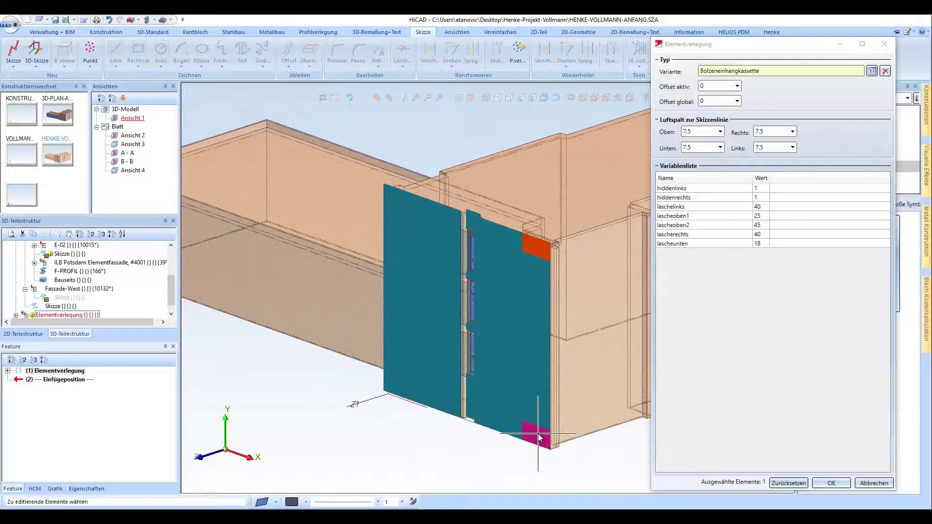
{"action": "left_click", "coordinate": [540, 437]}
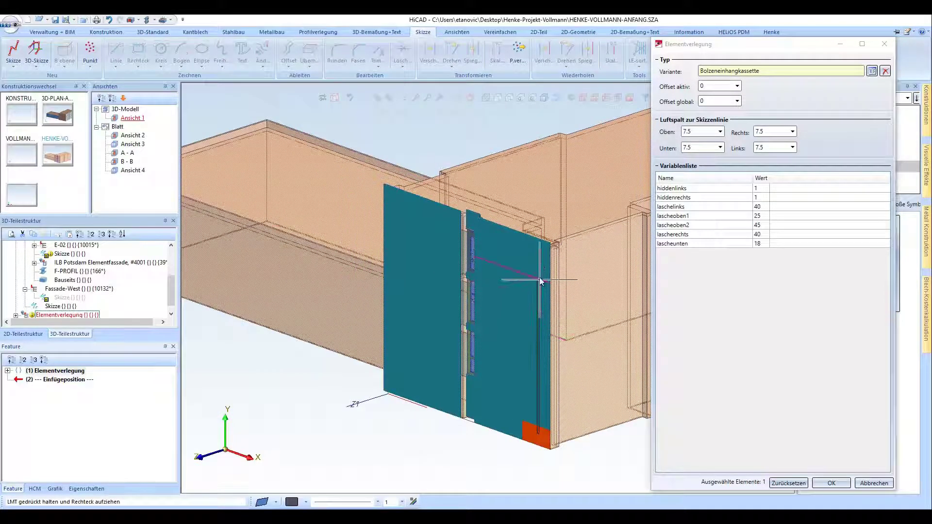
{"action": "left_click", "coordinate": [530, 240]}
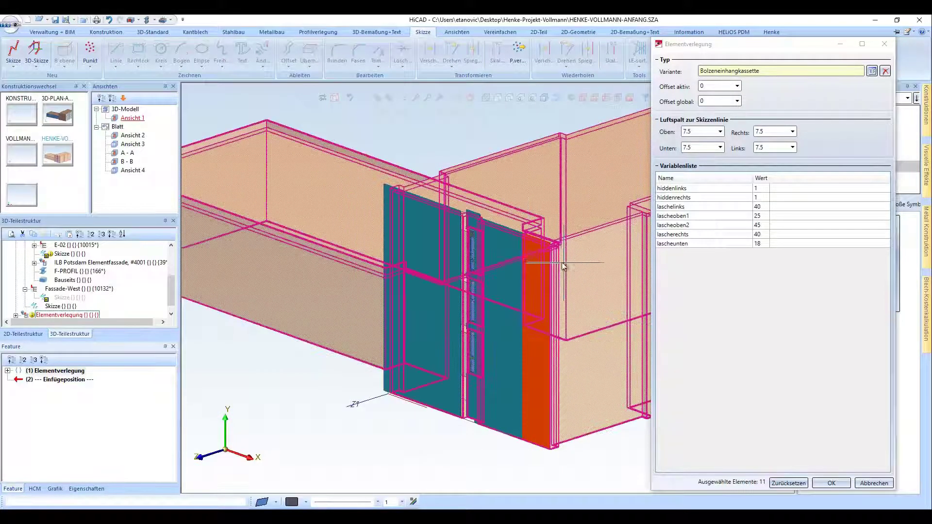
Step: Set lascherechts to 400 on the selected edge column
{"action": "scroll", "coordinate": [519, 240], "scroll_direction": "up", "scroll_amount": 4}
{"action": "scroll", "coordinate": [509, 241], "scroll_direction": "up", "scroll_amount": 3}
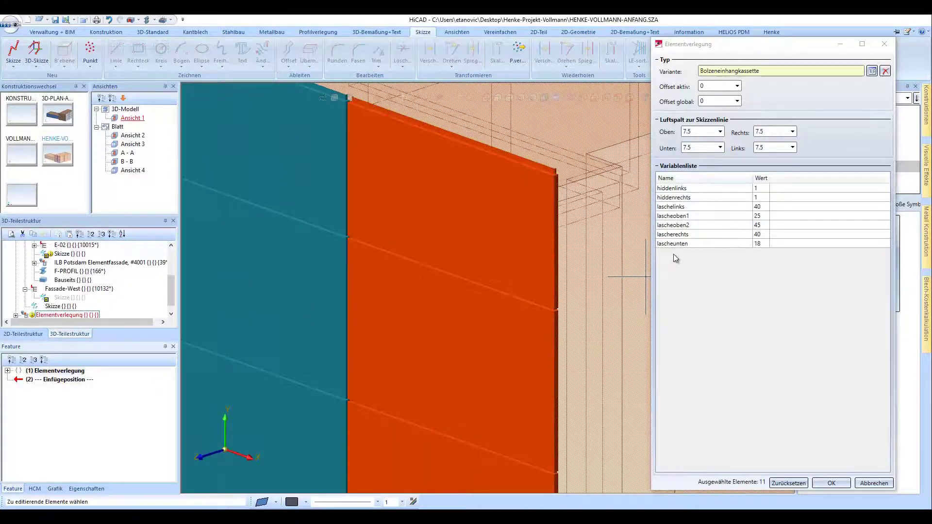
{"action": "left_click", "coordinate": [761, 234]}
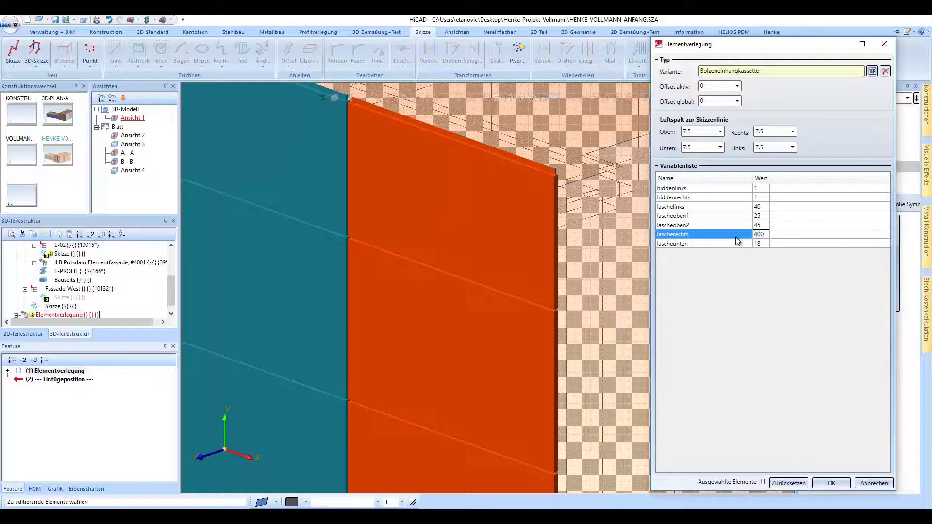
{"action": "key", "text": "Down"}
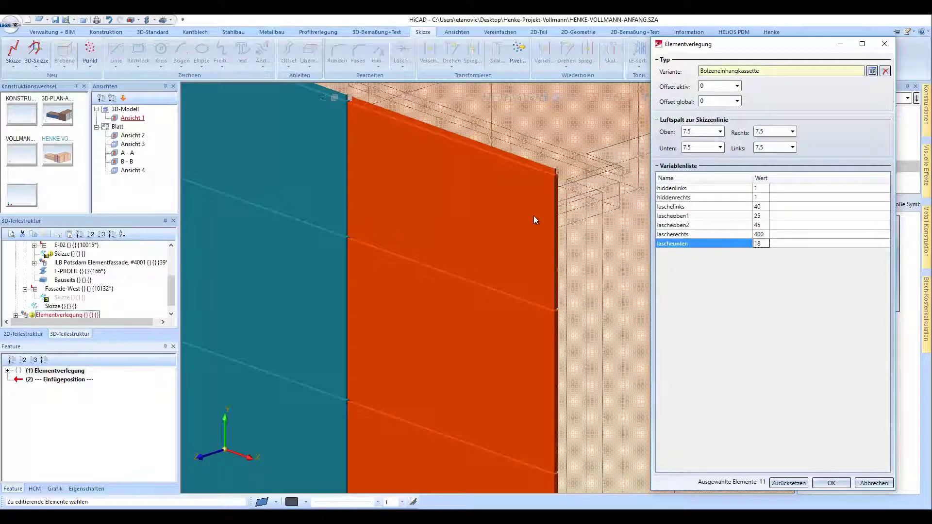
{"action": "scroll", "coordinate": [534, 220], "scroll_direction": "down", "scroll_amount": 5}
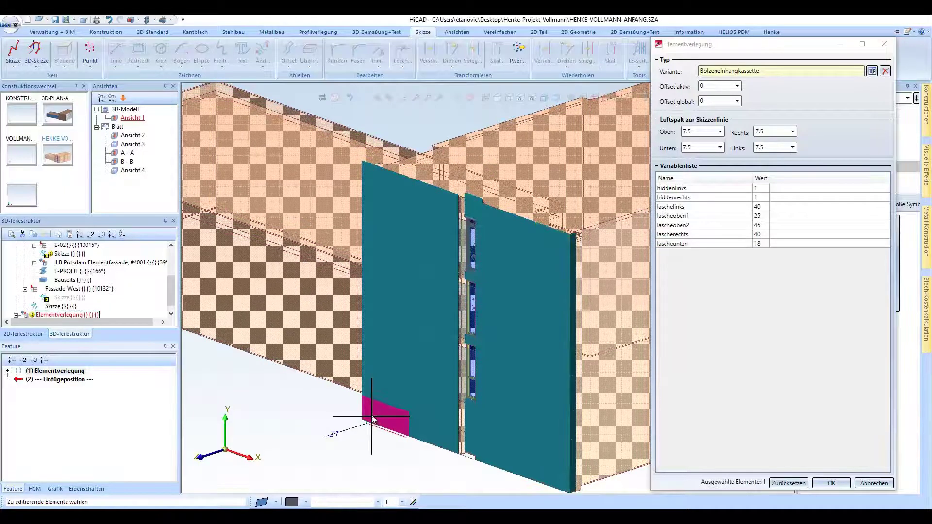
Step: Select the right-hand cassette column and set its laschelinks to 400
{"action": "left_click", "coordinate": [327, 258]}
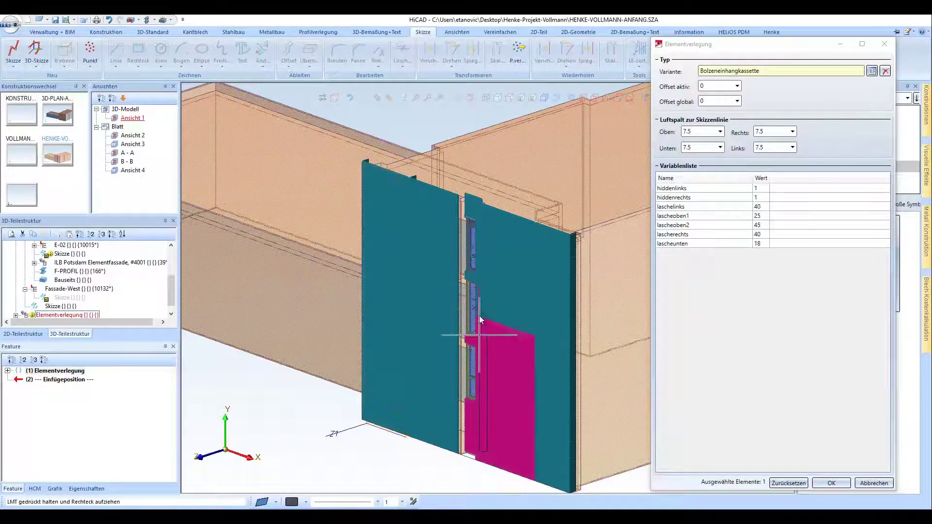
{"action": "left_click", "coordinate": [504, 206]}
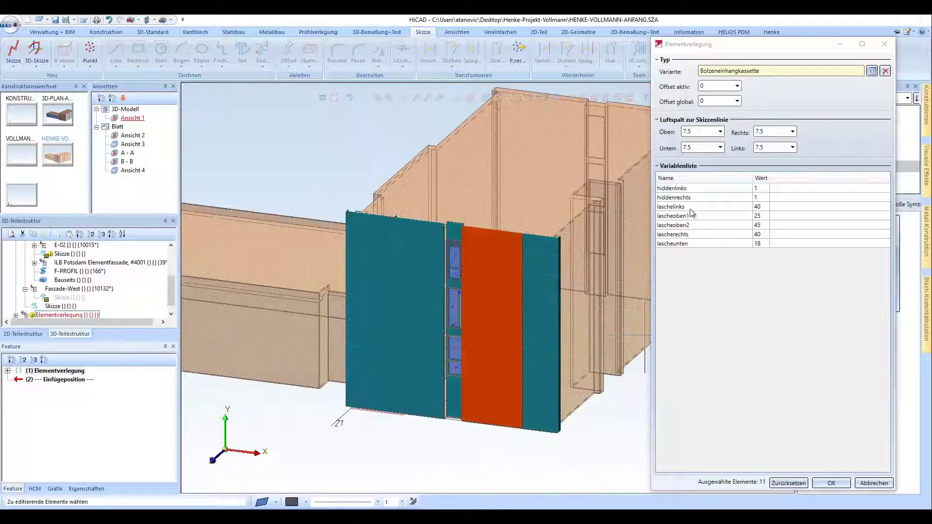
{"action": "left_click", "coordinate": [759, 207]}
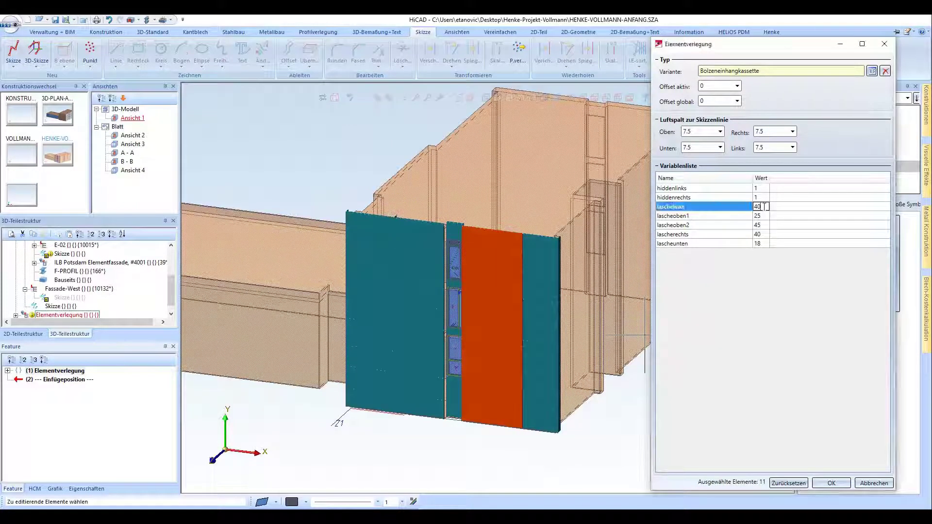
{"action": "key", "text": "Return"}
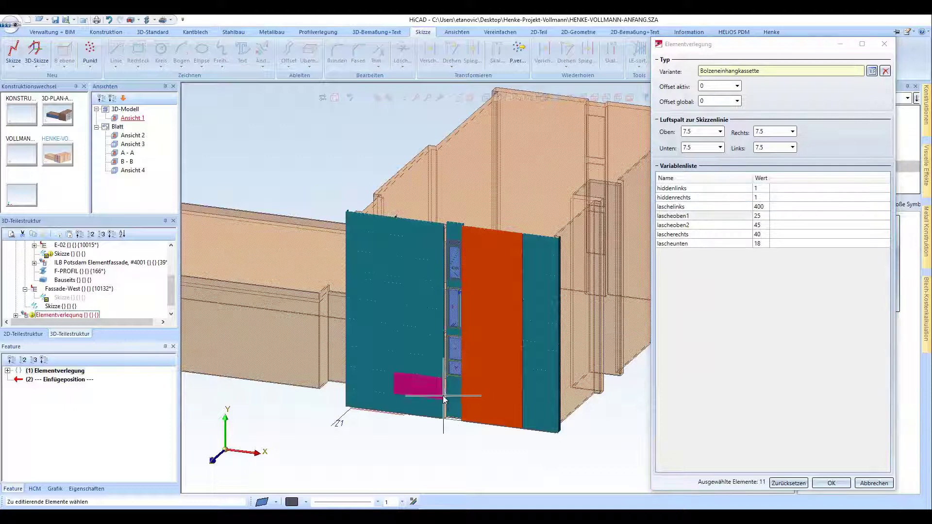
Step: Box-select the middle cassette column, set its lascherechts to 400, and check a cassette
{"action": "left_click", "coordinate": [442, 412]}
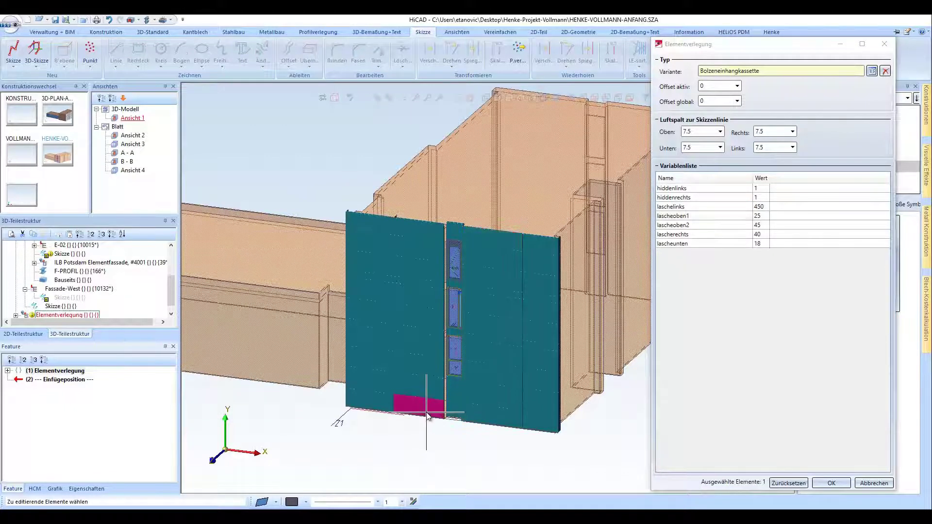
{"action": "left_click_drag", "start_coordinate": [427, 412], "coordinate": [415, 205]}
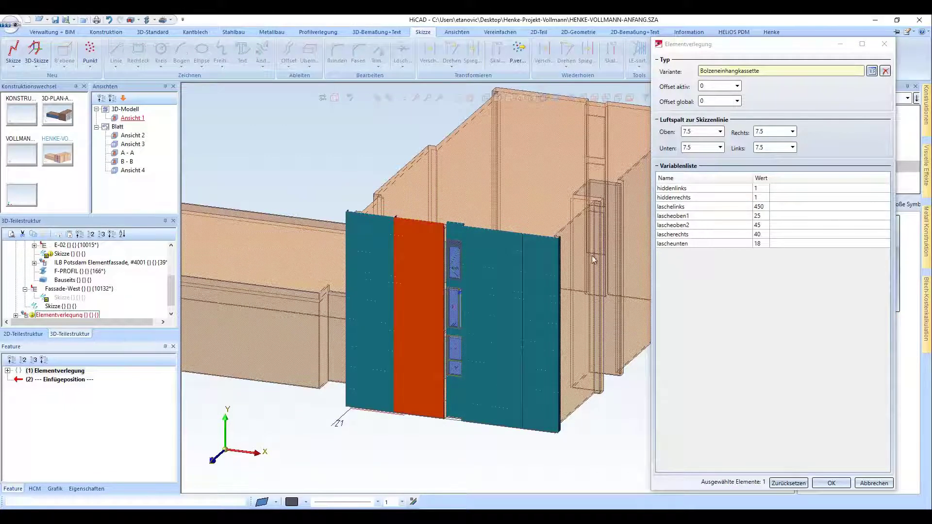
{"action": "left_click", "coordinate": [765, 235]}
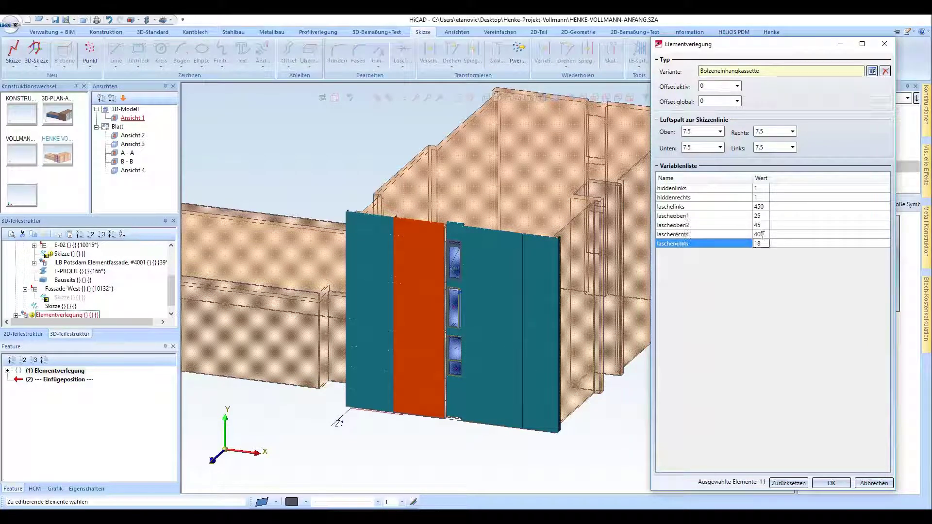
{"action": "left_click", "coordinate": [526, 364]}
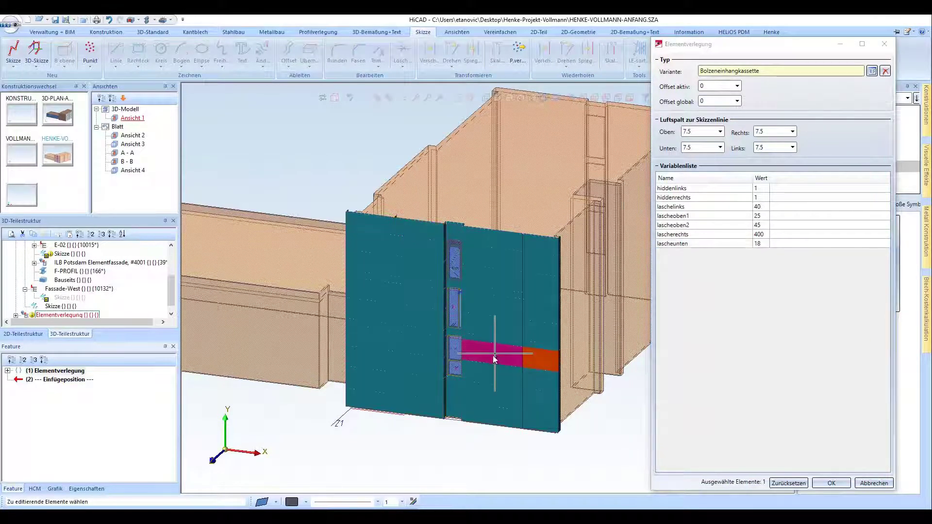
{"action": "middle_click_drag", "start_coordinate": [495, 358], "coordinate": [474, 378]}
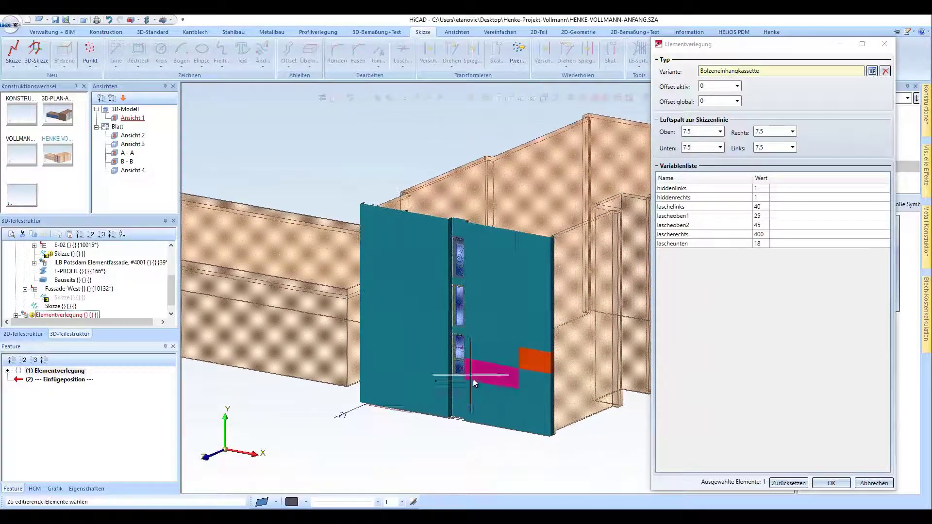
{"action": "scroll", "coordinate": [456, 363], "scroll_direction": "up", "scroll_amount": 5}
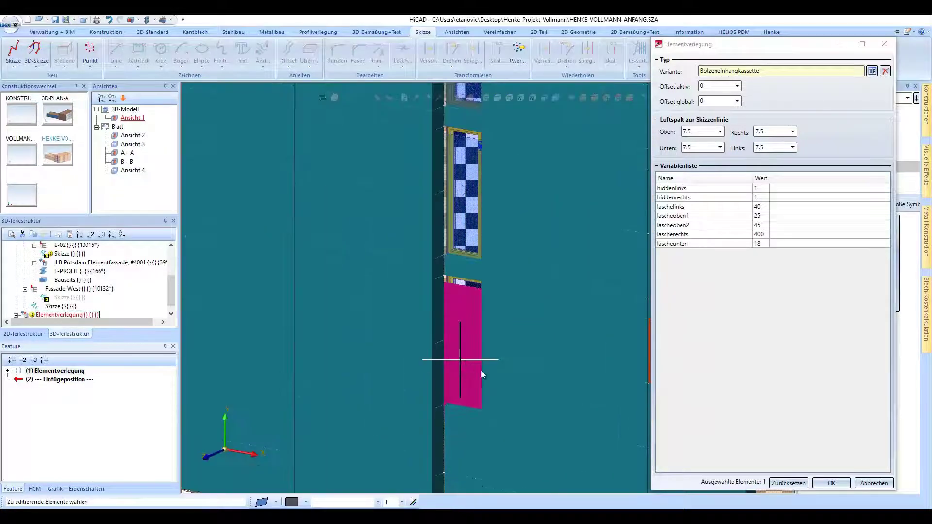
Step: Confirm the edited cassette placement and orbit the finished wall
{"action": "left_click", "coordinate": [819, 487]}
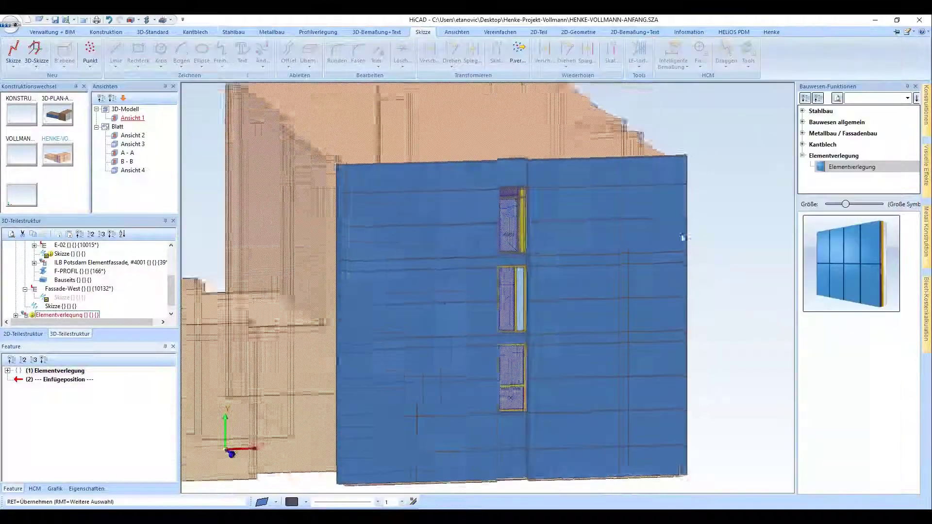
{"action": "middle_click_drag", "start_coordinate": [682, 237], "coordinate": [650, 231]}
{"action": "scroll", "coordinate": [649, 231], "scroll_direction": "up", "scroll_amount": 2}
{"action": "scroll", "coordinate": [652, 235], "scroll_direction": "up", "scroll_amount": 5}
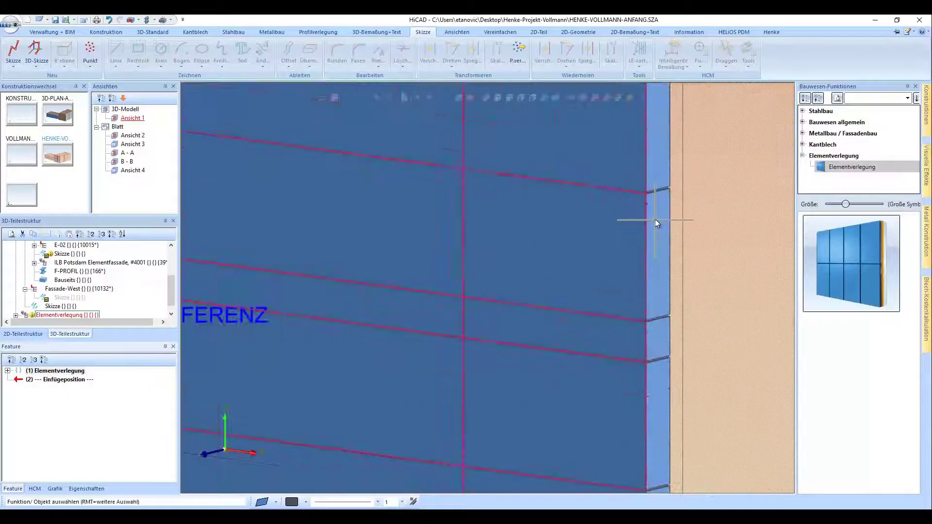
Step: Make the Bolzeneinhangkassette the active part and show it alone
{"action": "left_click", "coordinate": [536, 266]}
{"action": "left_click", "coordinate": [80, 245]}
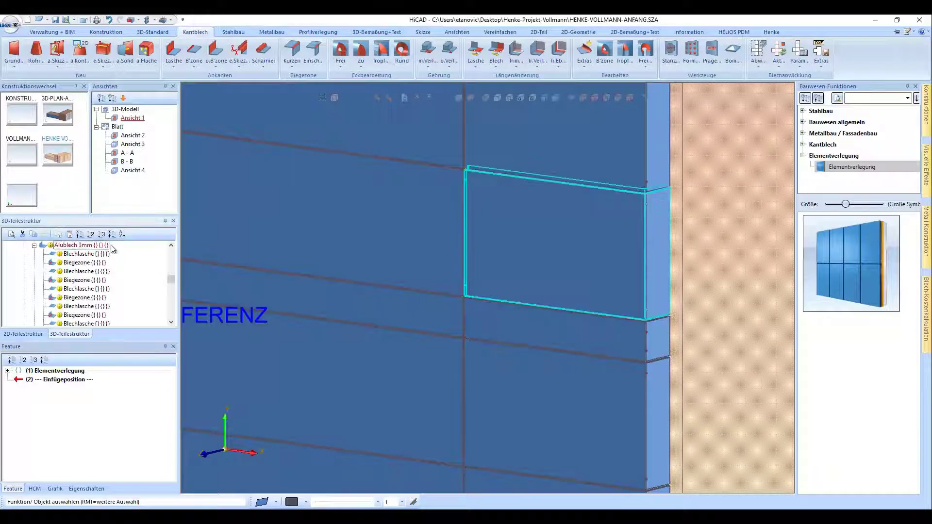
{"action": "left_click", "coordinate": [170, 245]}
{"action": "left_click", "coordinate": [171, 245]}
{"action": "left_click", "coordinate": [68, 254]}
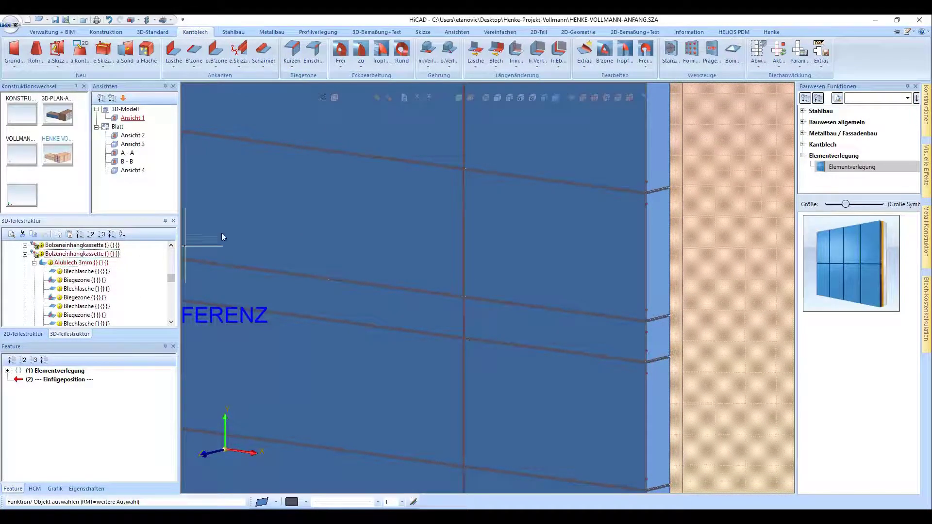
{"action": "left_click", "coordinate": [389, 99]}
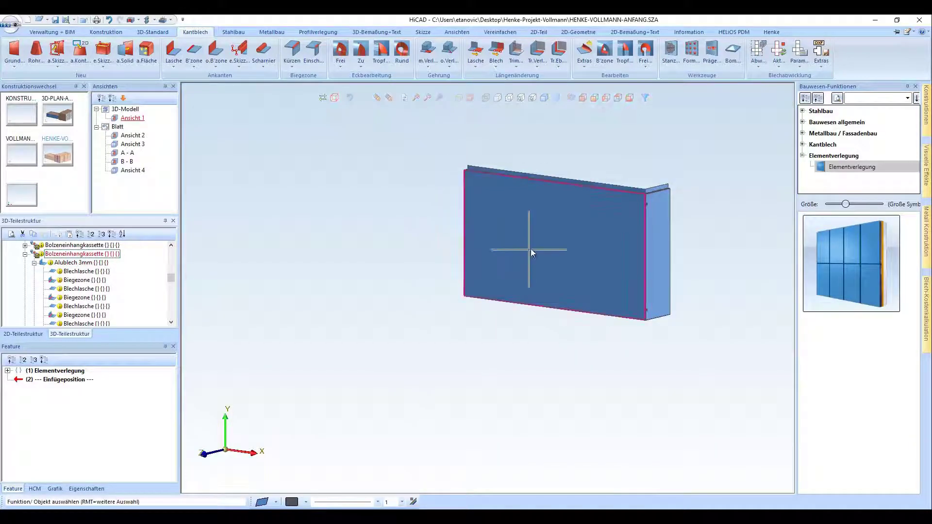
Step: Orbit and zoom around the isolated cassette to inspect its folded flanges
{"action": "middle_click_drag", "start_coordinate": [528, 252], "coordinate": [349, 249]}
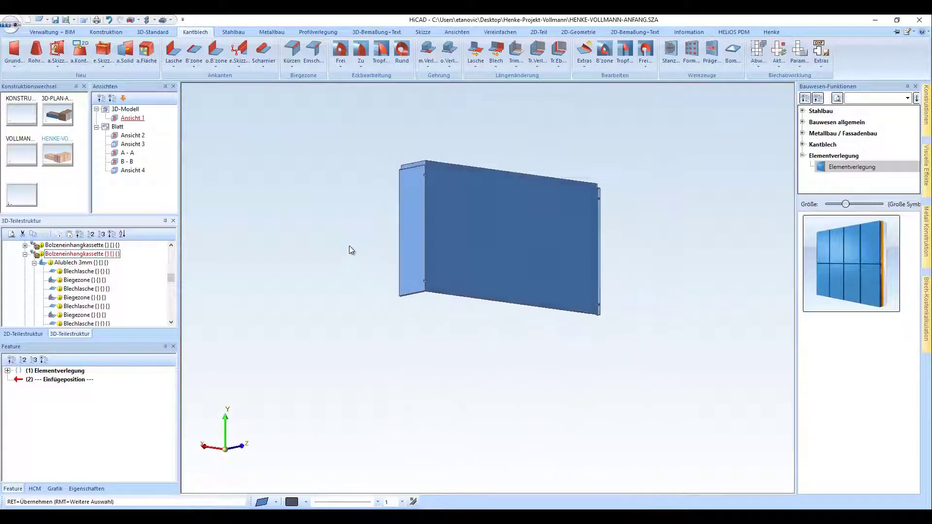
{"action": "scroll", "coordinate": [417, 174], "scroll_direction": "up", "scroll_amount": 8}
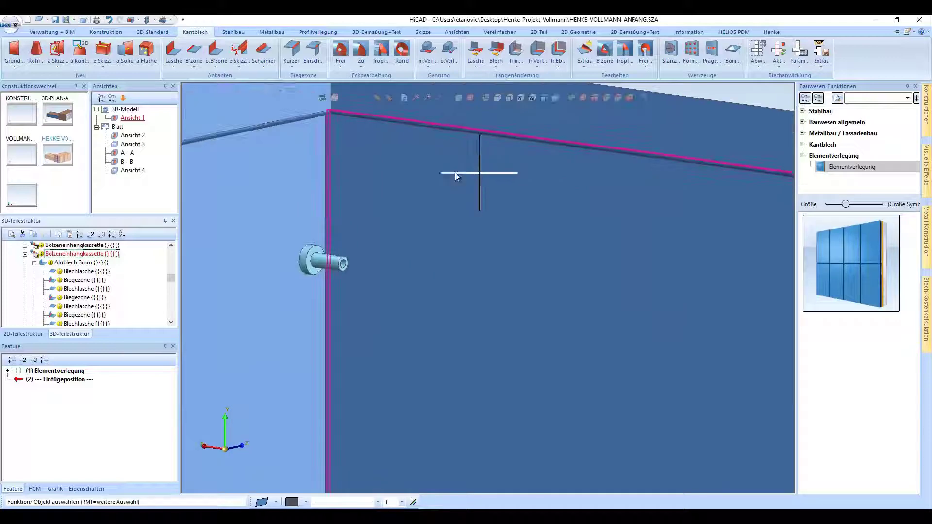
{"action": "scroll", "coordinate": [289, 185], "scroll_direction": "down", "scroll_amount": 5}
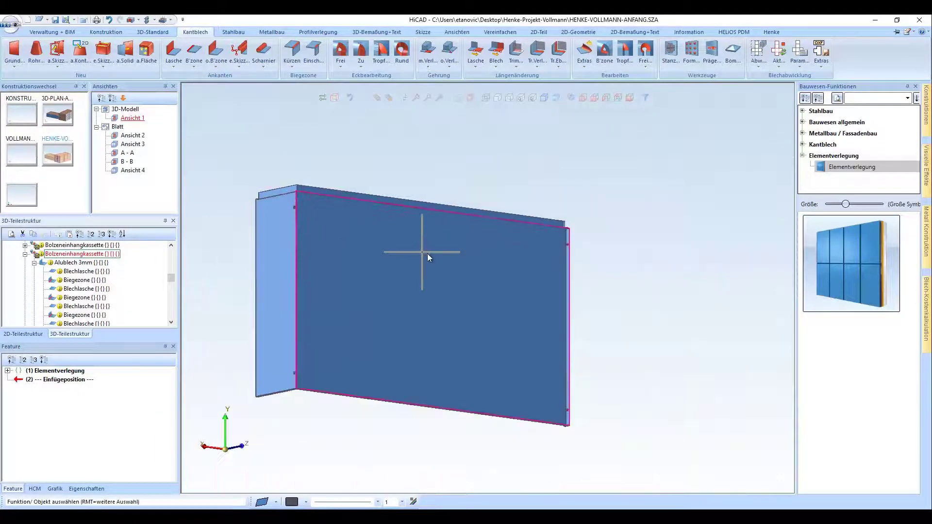
{"action": "middle_click_drag", "start_coordinate": [427, 253], "coordinate": [533, 270]}
{"action": "scroll", "coordinate": [536, 166], "scroll_direction": "up", "scroll_amount": 5}
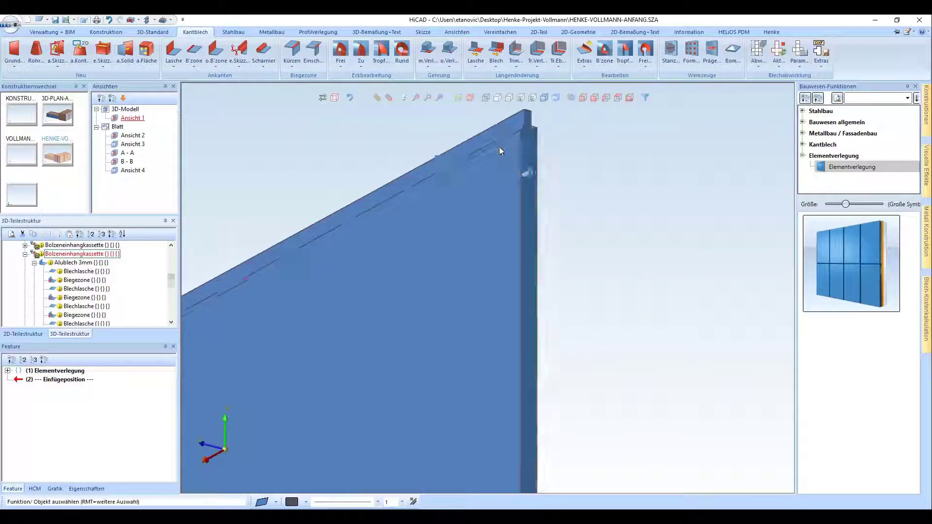
{"action": "scroll", "coordinate": [588, 165], "scroll_direction": "down", "scroll_amount": 3}
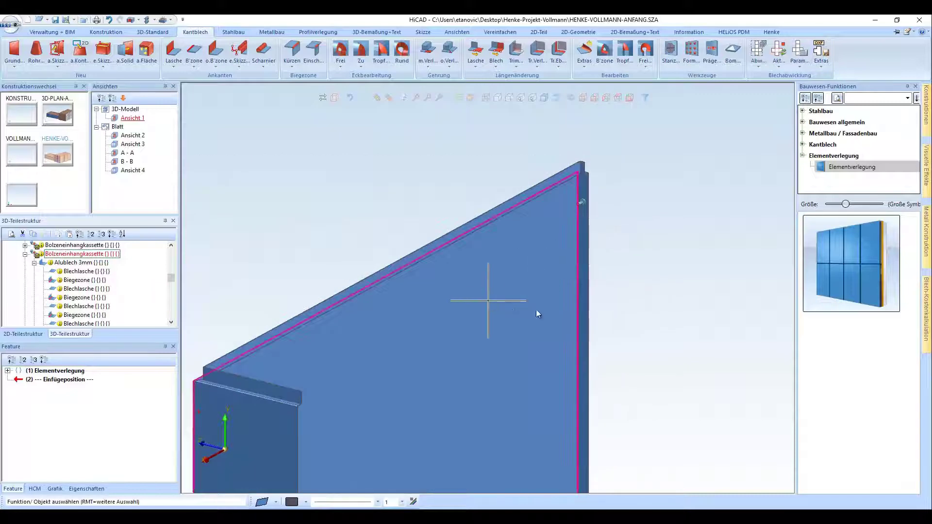
{"action": "middle_click_drag", "start_coordinate": [535, 314], "coordinate": [567, 202]}
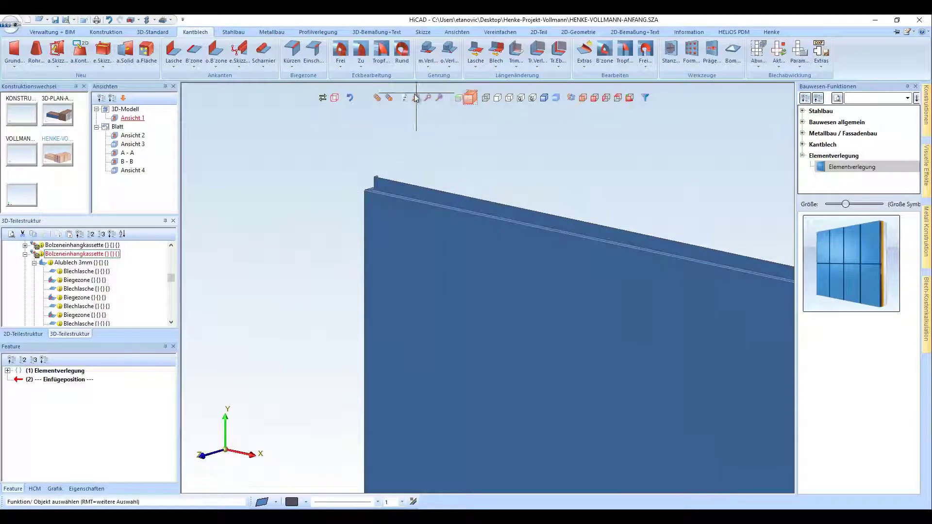
Step: Fit the panel in a standard view, then bring the whole facade model back
{"action": "left_click", "coordinate": [416, 98]}
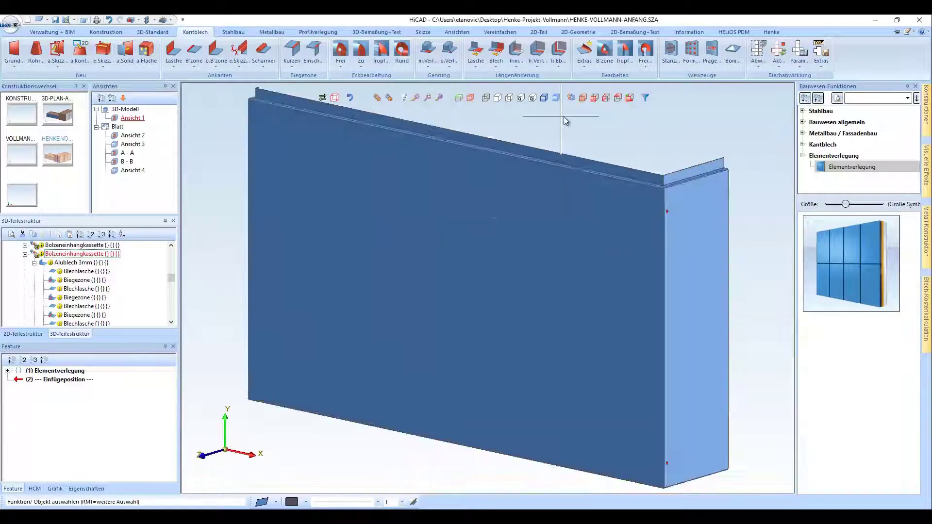
{"action": "left_click", "coordinate": [583, 99]}
{"action": "left_click", "coordinate": [377, 98]}
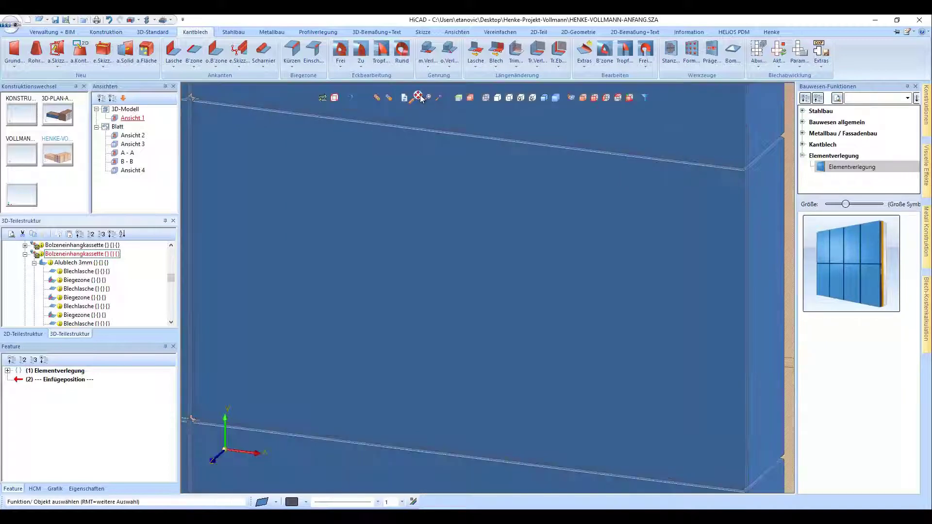